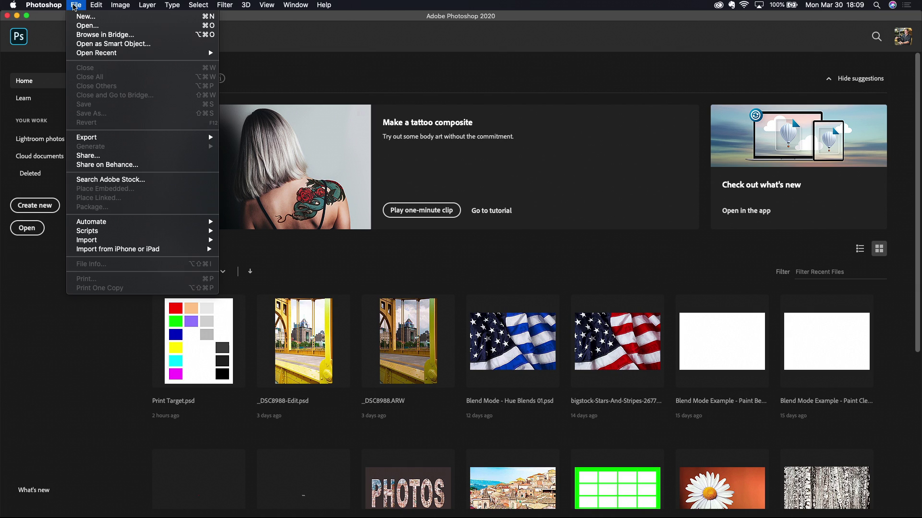
Start a new document 20 inches wide and 16 inches high at 300 pixels/inch.
click(82, 17)
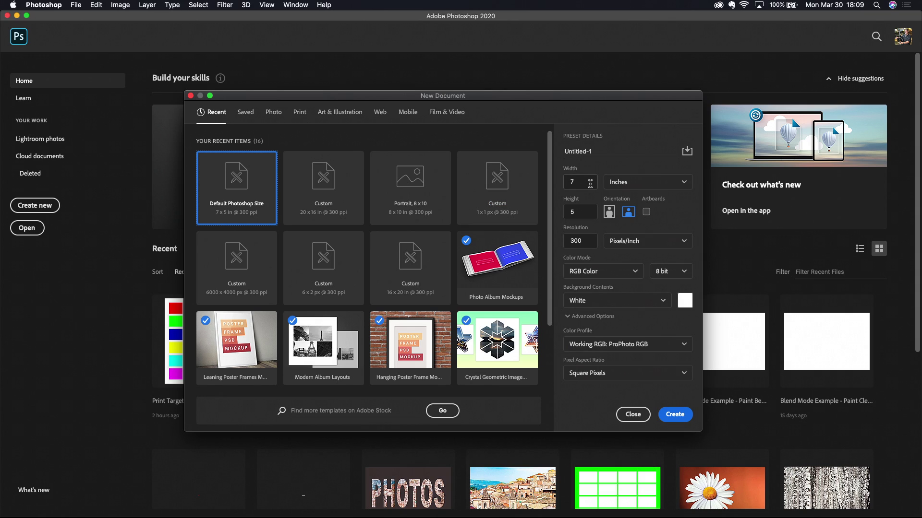
click(590, 183)
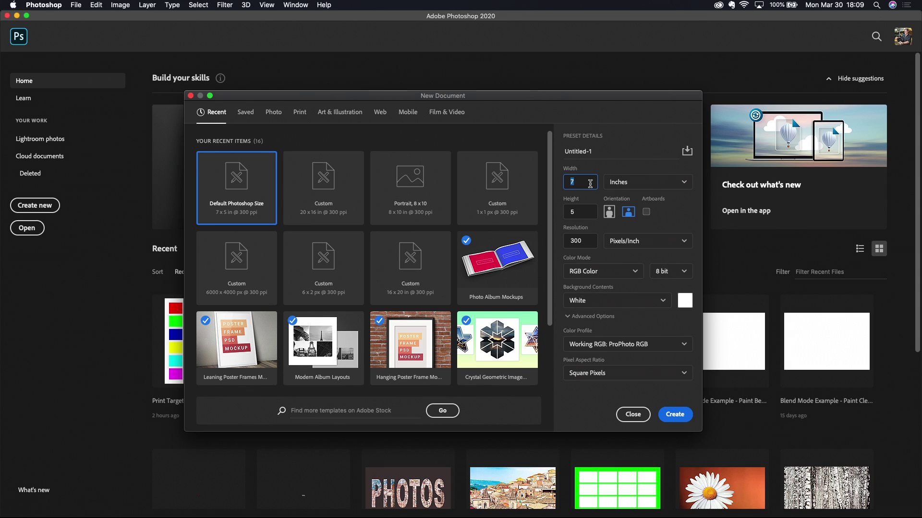
text(20)
click(586, 214)
text(16)
click(587, 244)
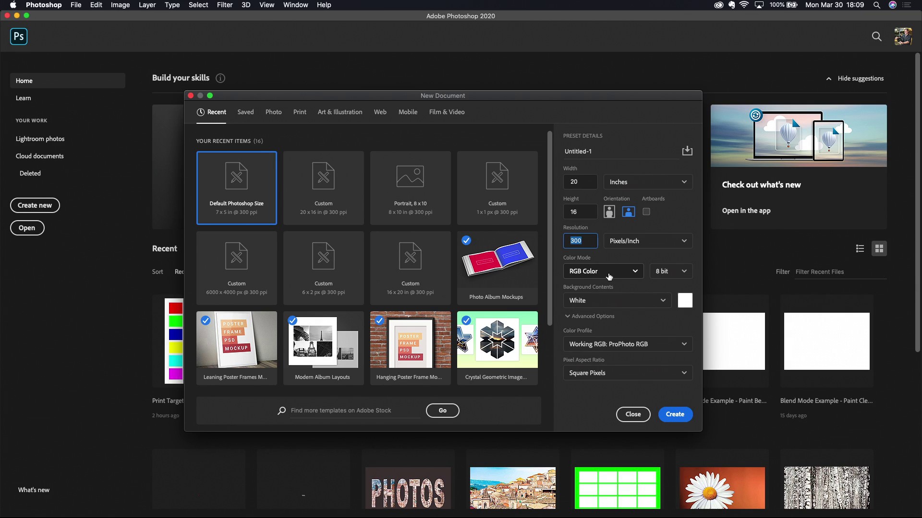
Create the document with 16 bit color depth and Transparent background contents.
click(685, 272)
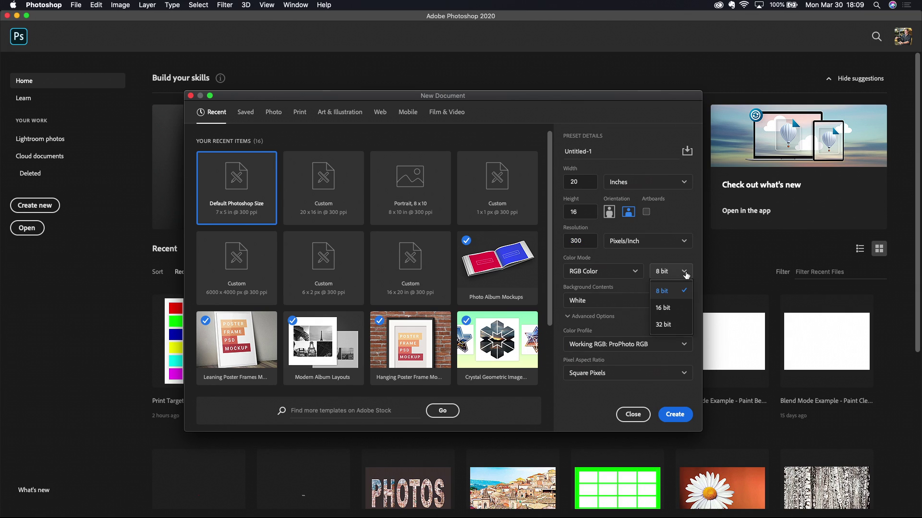
click(666, 308)
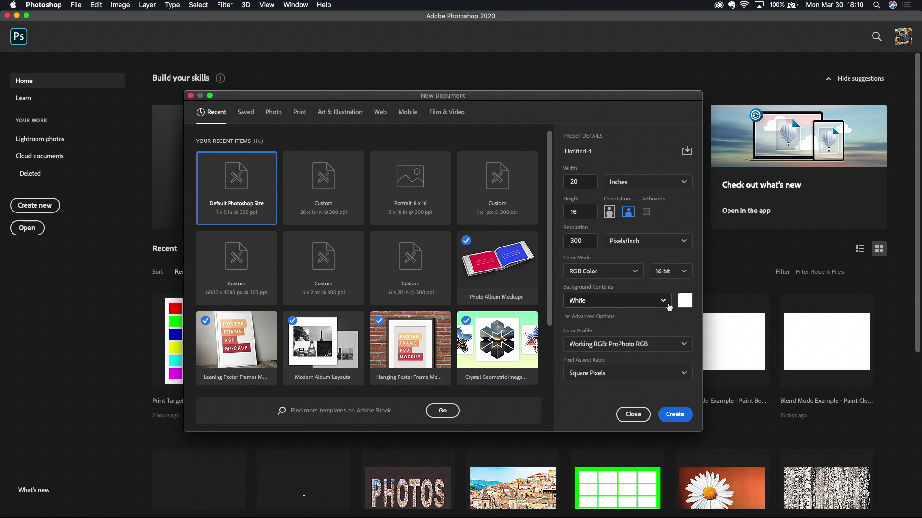
click(667, 307)
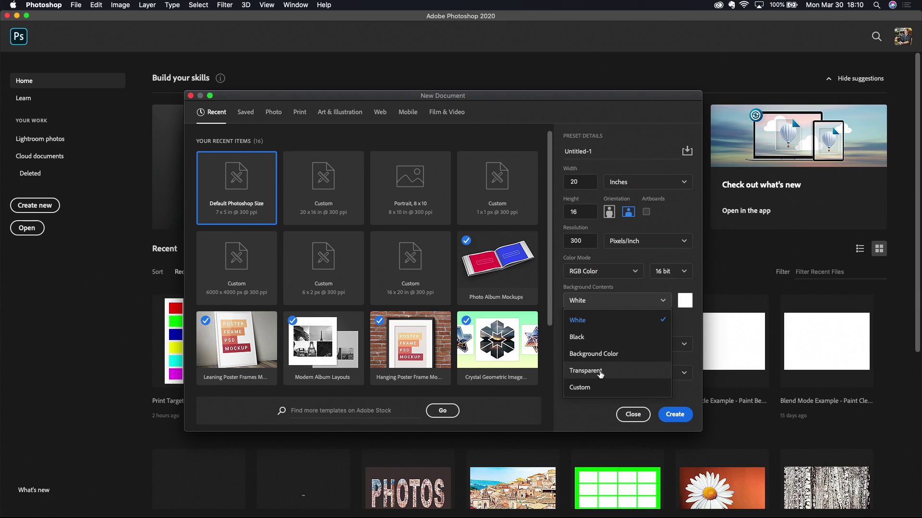
click(599, 371)
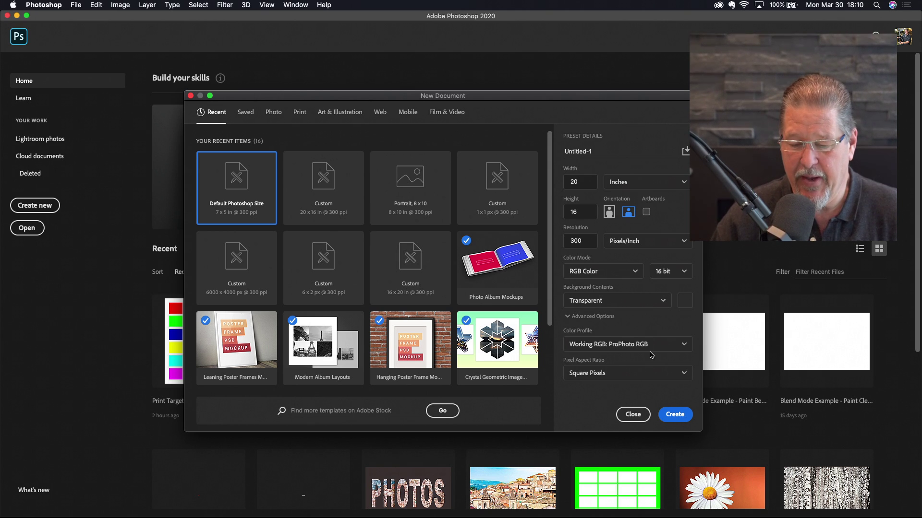
click(684, 416)
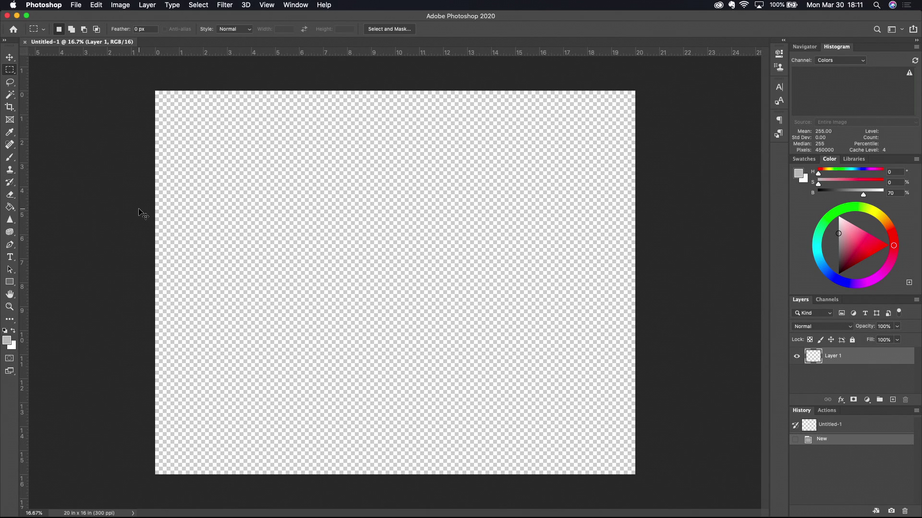
Start a new guide layout for the canvas with both columns and rows turned off.
key(super+0)
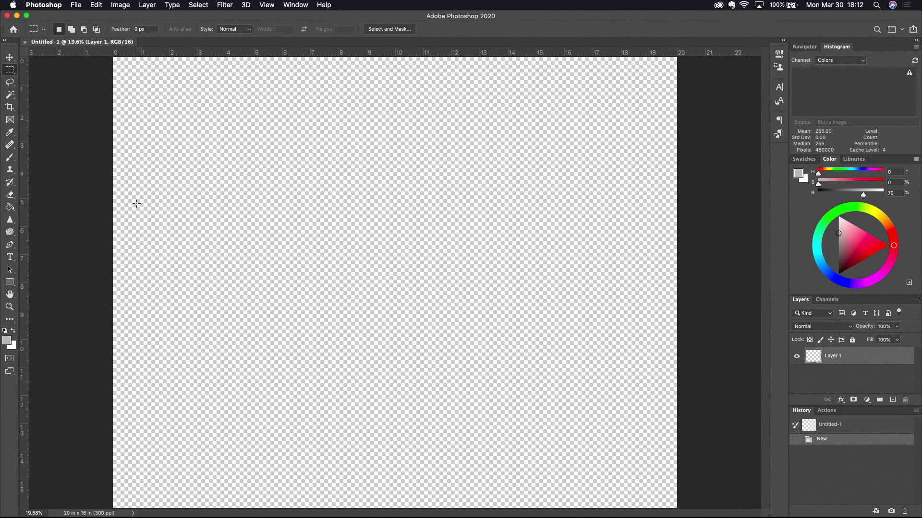
click(267, 7)
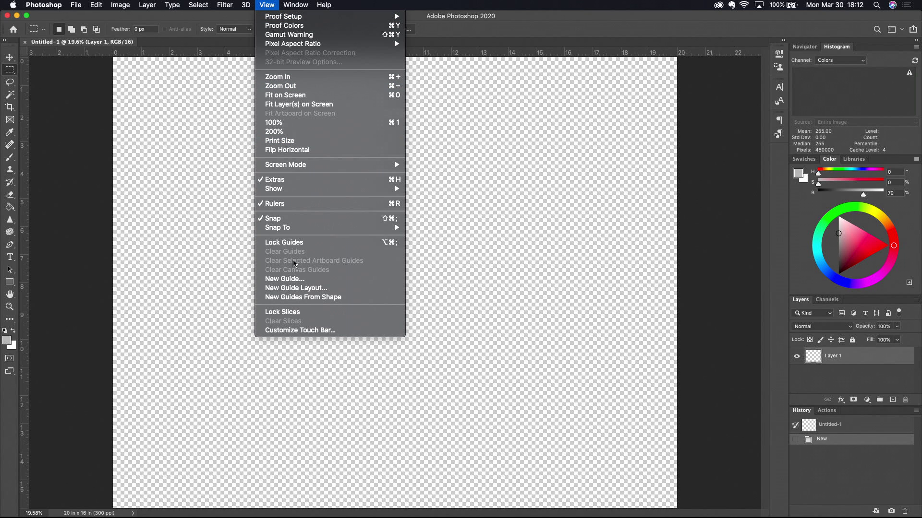
click(295, 291)
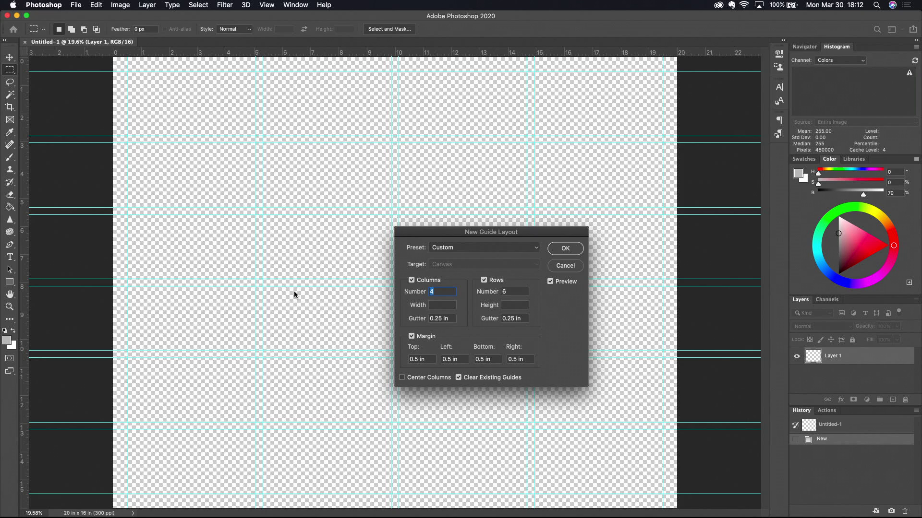
click(411, 281)
click(483, 281)
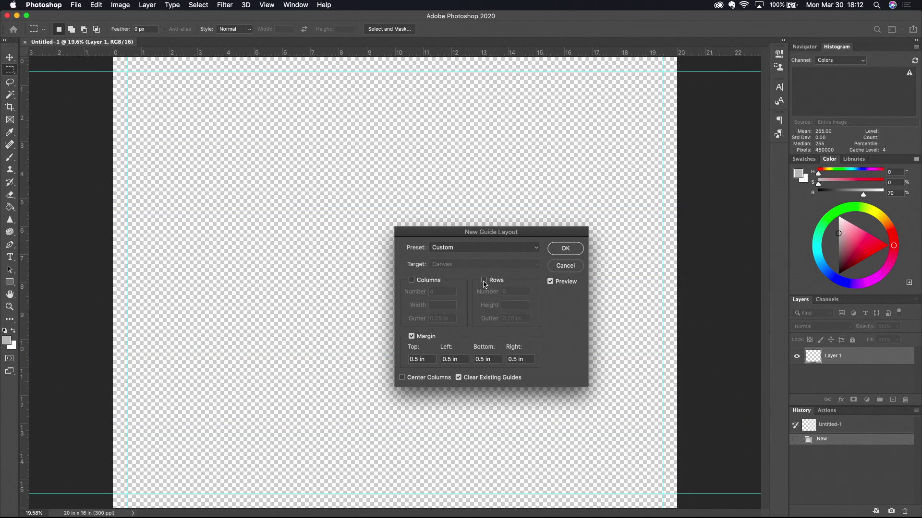
Set the guide layout's top, left, bottom and right margins to 1.5 in each.
double_click(431, 360)
key(super+a)
text(1.5 in)
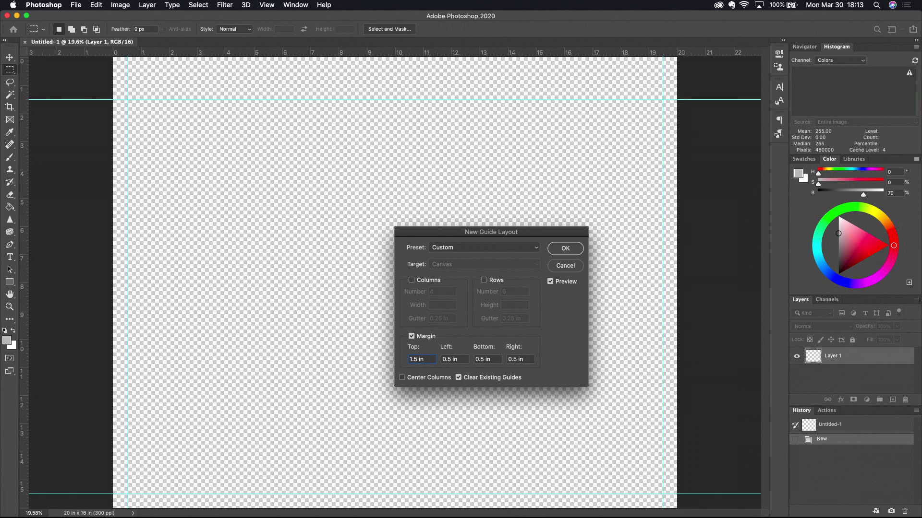
key(super+a)
key(Tab)
text(1.5 in)
key(super+space)
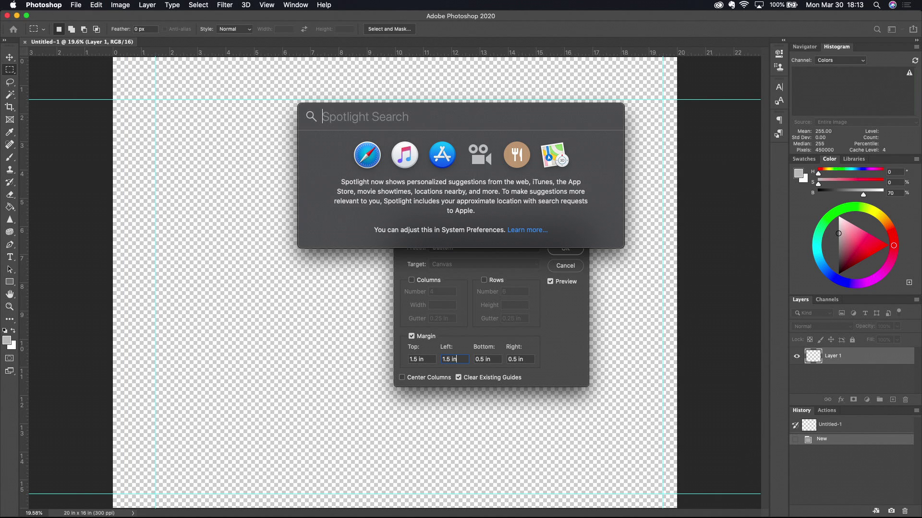
key(Escape)
key(Tab)
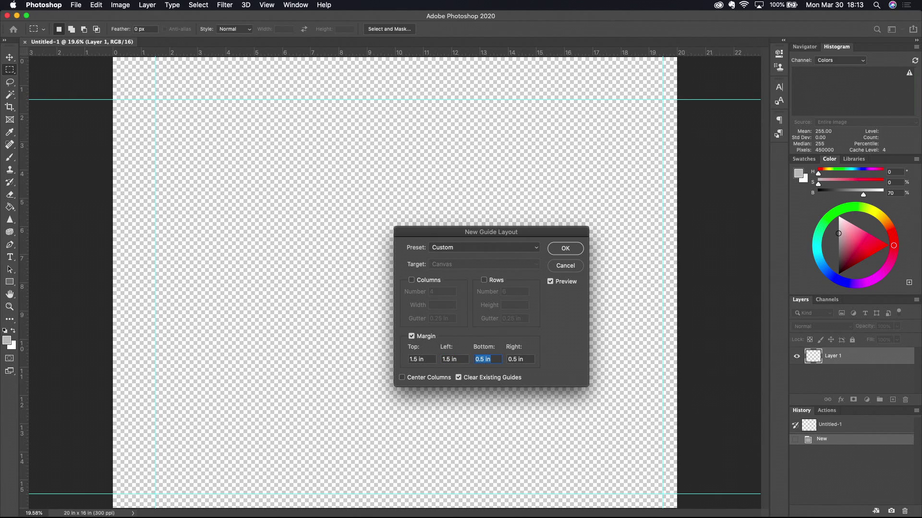
text(1.5 in)
key(Tab)
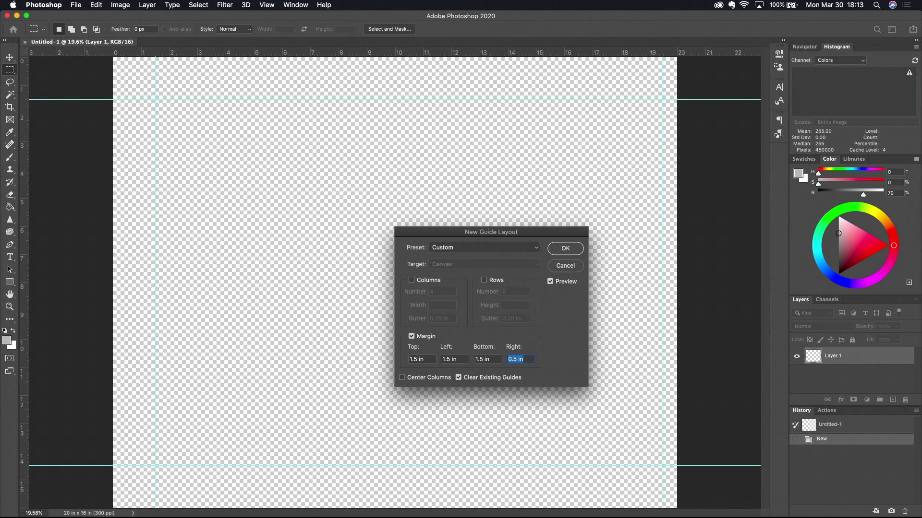
text(1.5 in)
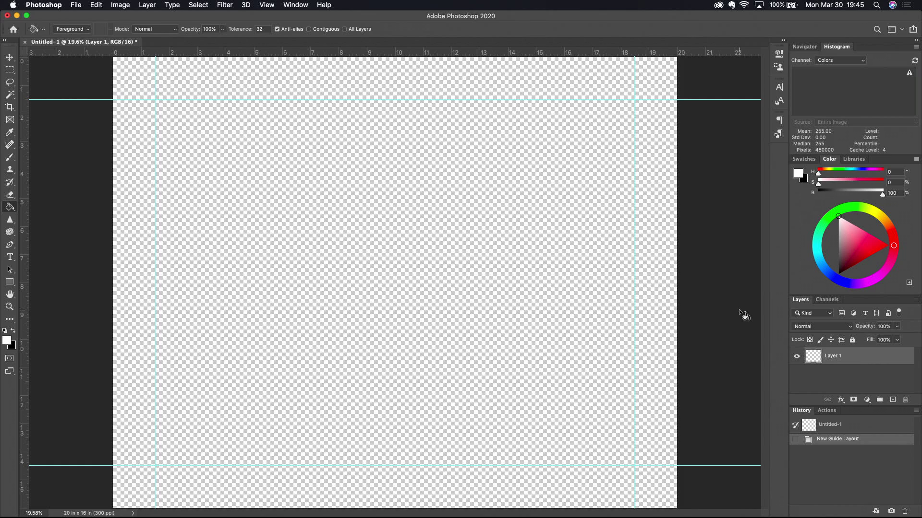
Add a new layer above Layer 1 and fill it with black using the Paint Bucket.
click(891, 401)
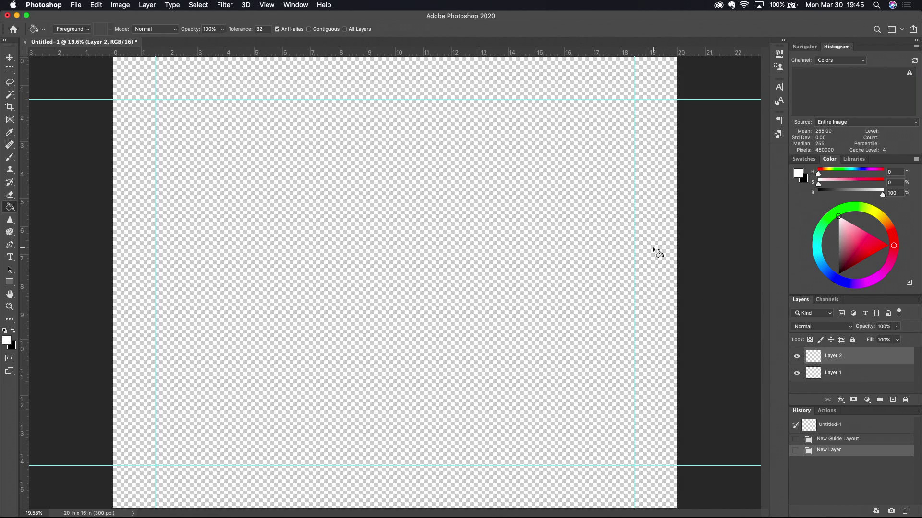
key(shift+g)
key(shift+g)
key(x)
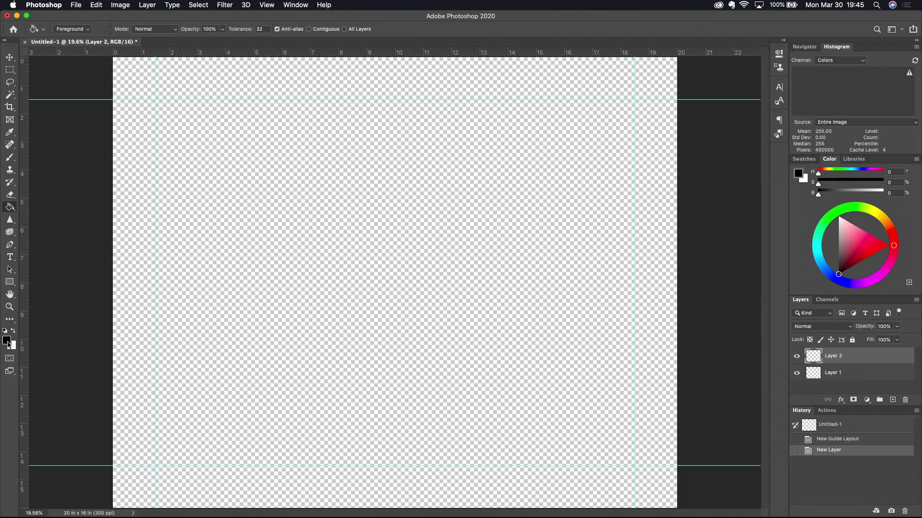
click(453, 275)
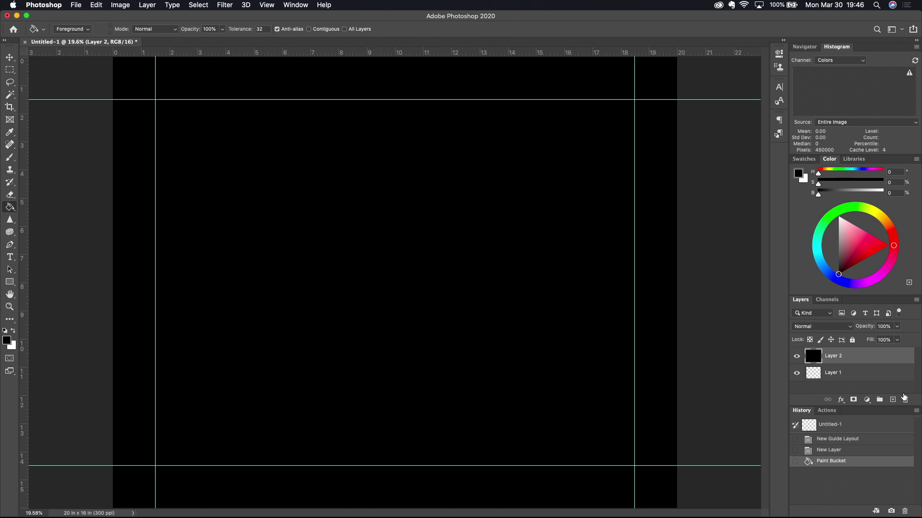
Add another layer above the black one and fill it with white using the Paint Bucket.
click(893, 400)
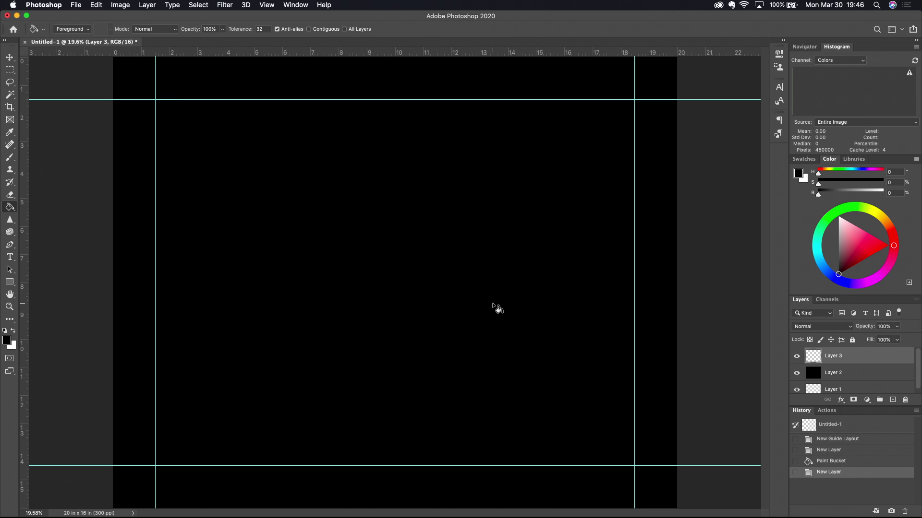
key(x)
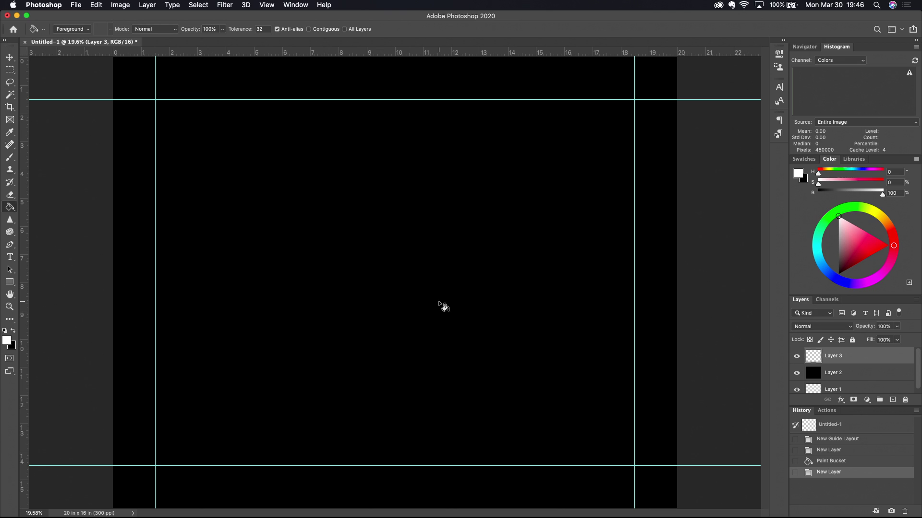
click(439, 303)
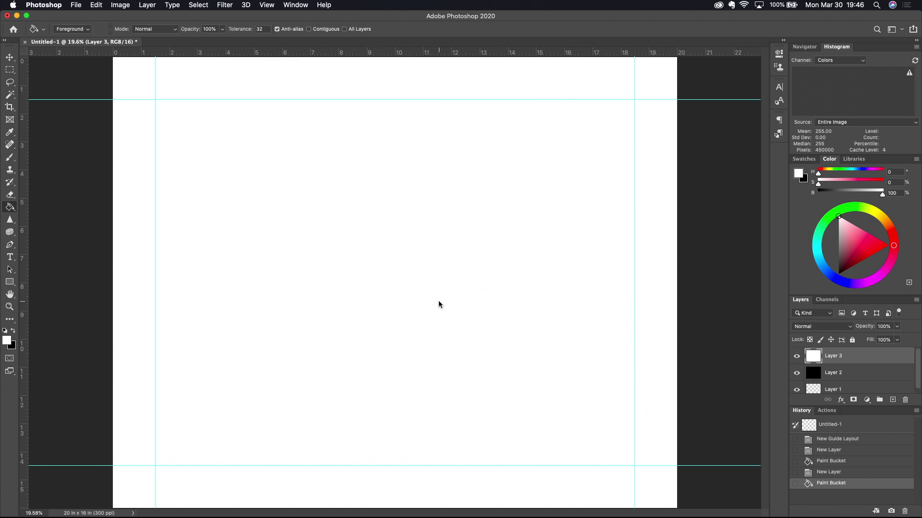
Make room for the layer list and rename the bottom, empty layer as Transparent Background.
double_click(808, 411)
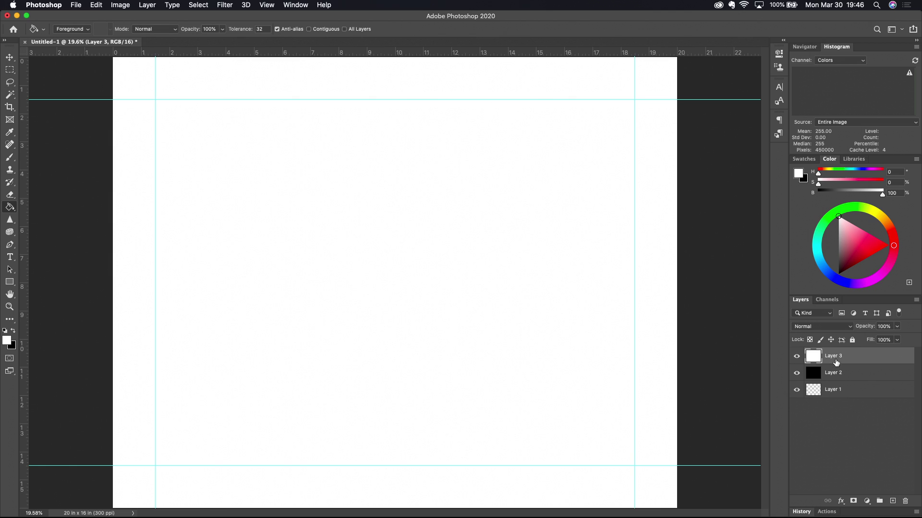
double_click(838, 391)
text(Tr)
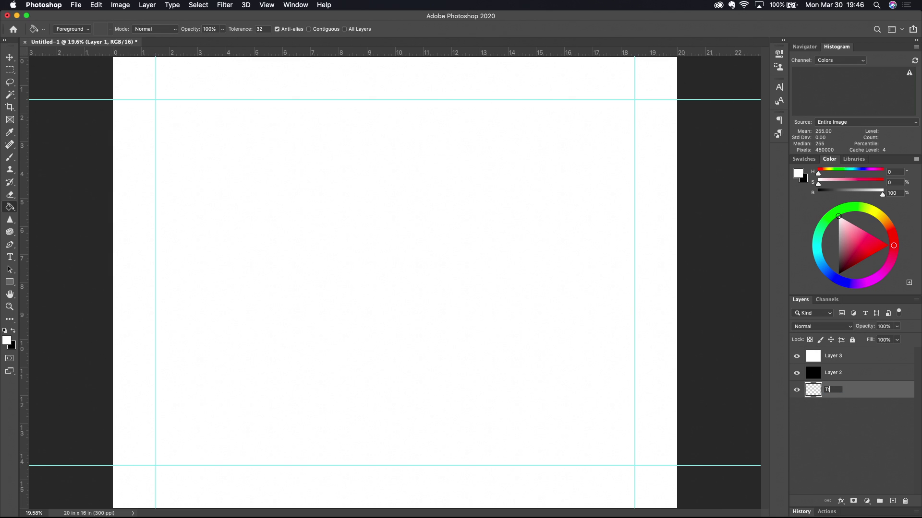
text(ansparent Background)
Rename the black-filled layer as Black Background and the white-filled layer as White Background.
double_click(827, 375)
text(BlackBackground)
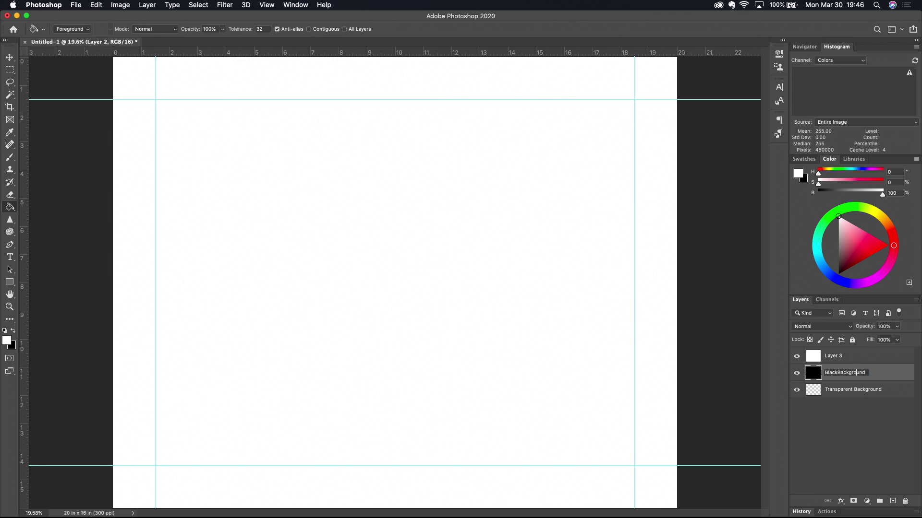
double_click(832, 357)
text(White Back)
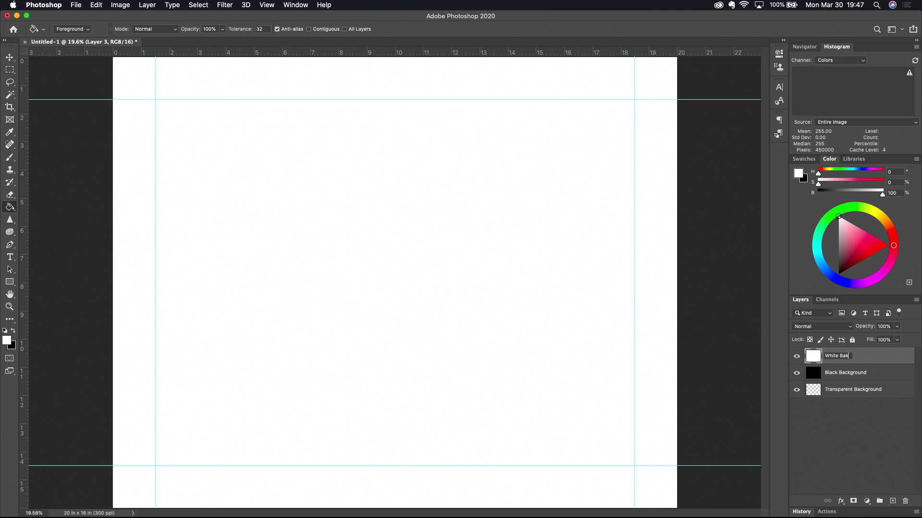
text(nd)
key(Return)
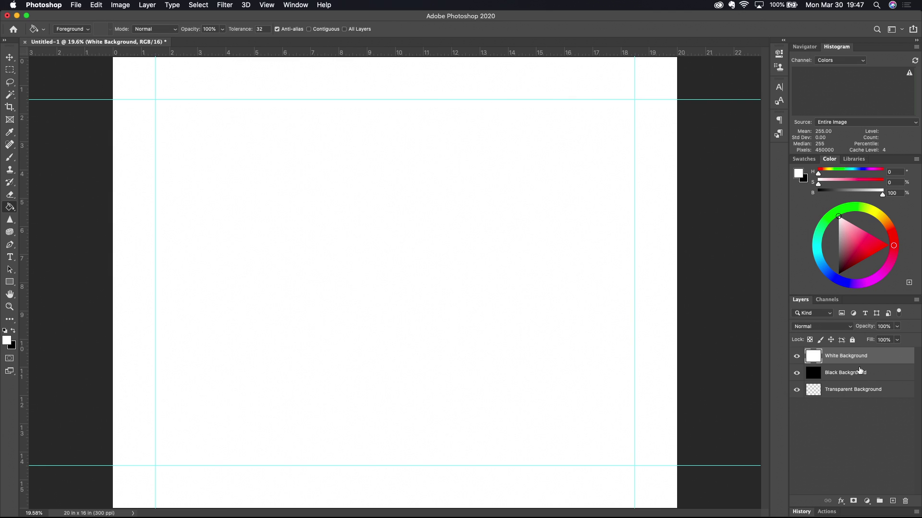
Group the white, black and transparent background layers and name the group Backgrounds.
shift+click(853, 395)
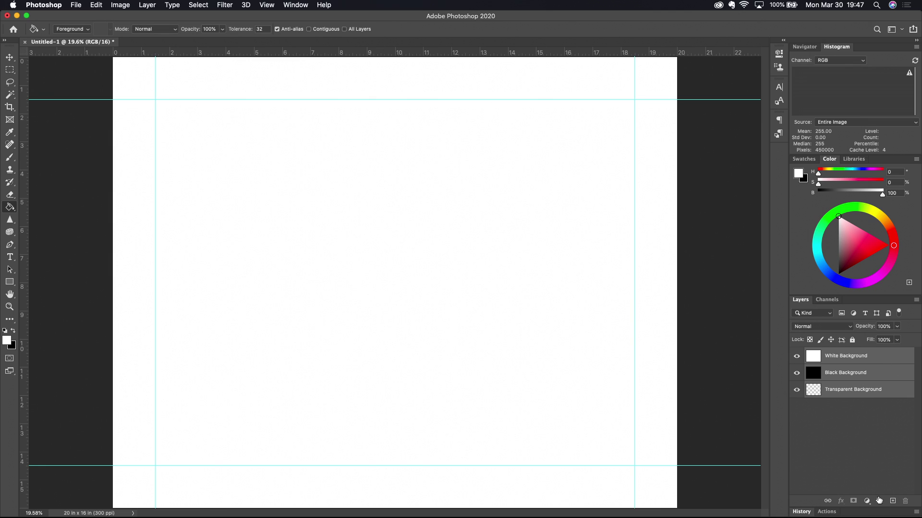
click(879, 502)
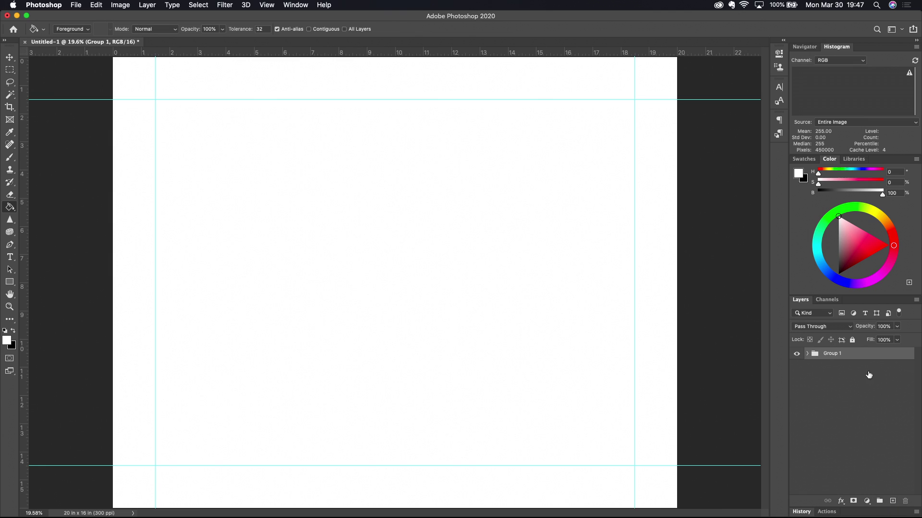
double_click(832, 353)
text(Backgrounds)
key(Return)
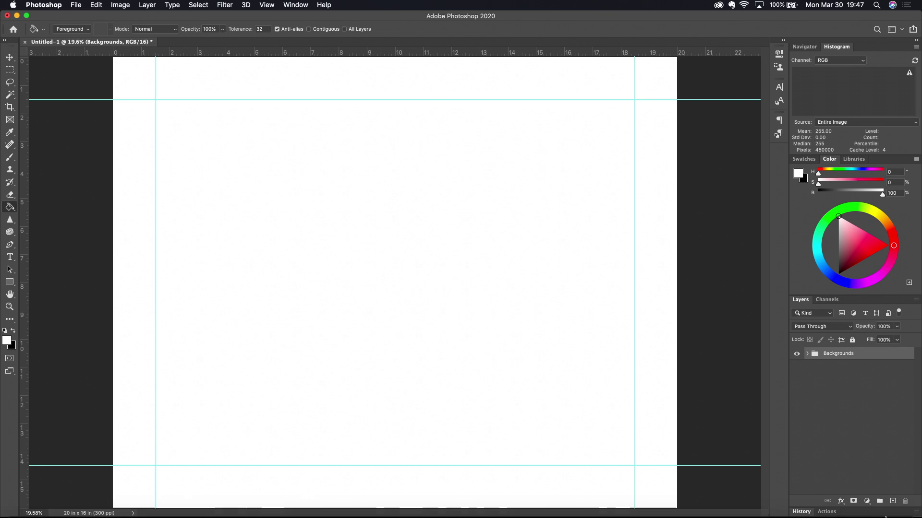
Add a new empty layer above the Backgrounds group and check the canvas with the group hidden and shown.
click(893, 501)
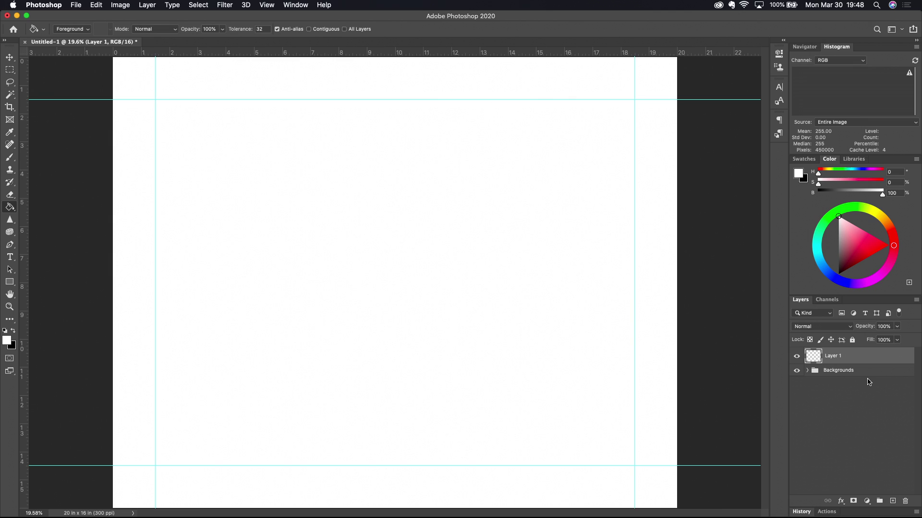
click(796, 372)
click(796, 372)
click(797, 372)
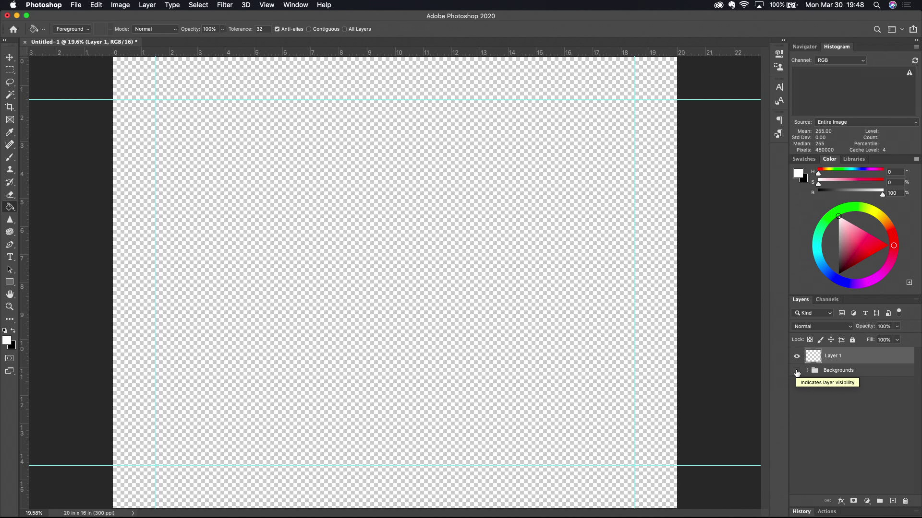
click(797, 373)
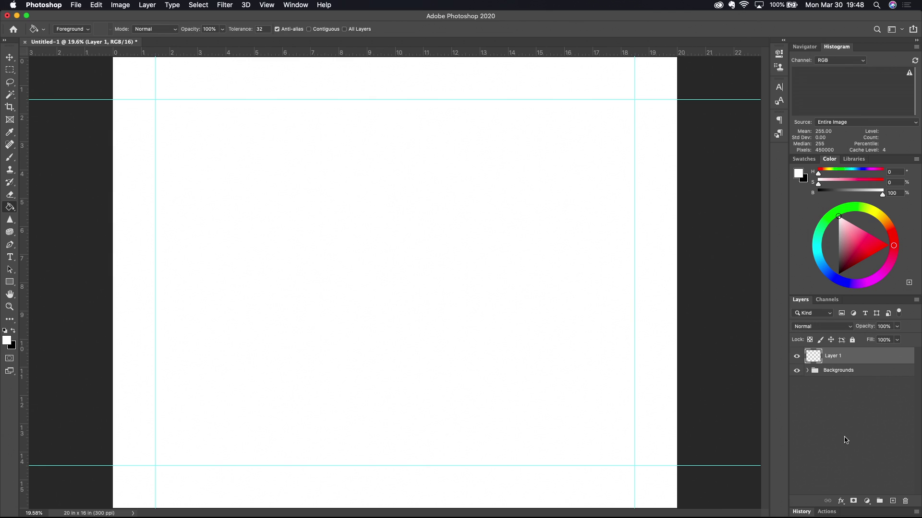
Expand the Backgrounds group and hide its White Background layer.
click(807, 372)
click(796, 385)
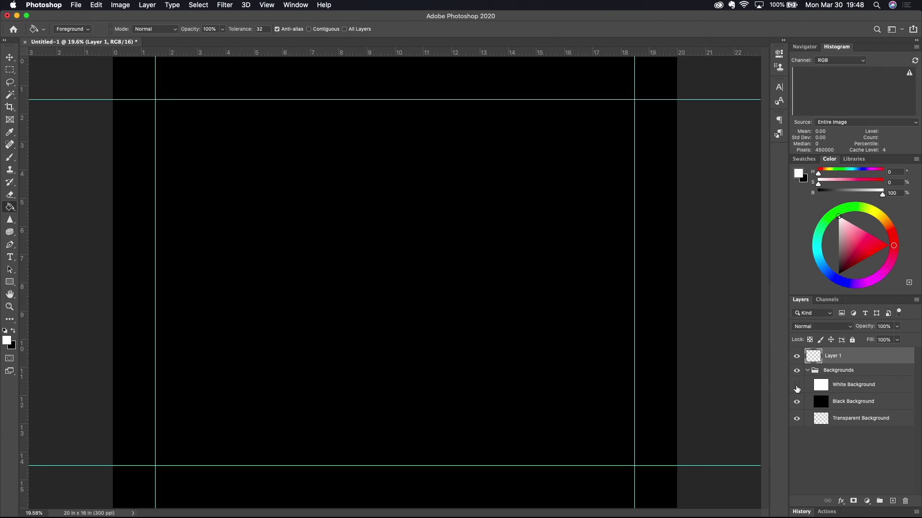
Collapse the Backgrounds group, check the canvas with it hidden and shown, and expand the group again.
click(807, 370)
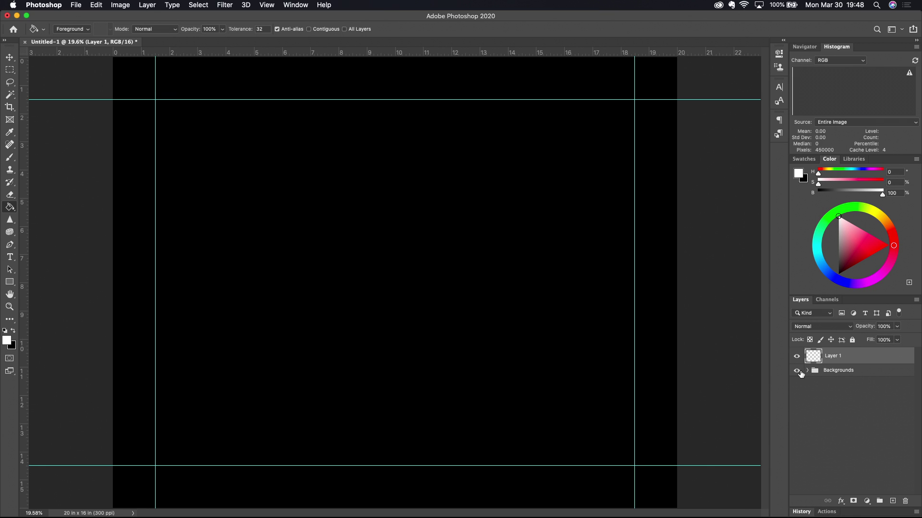
click(796, 371)
click(797, 372)
click(808, 371)
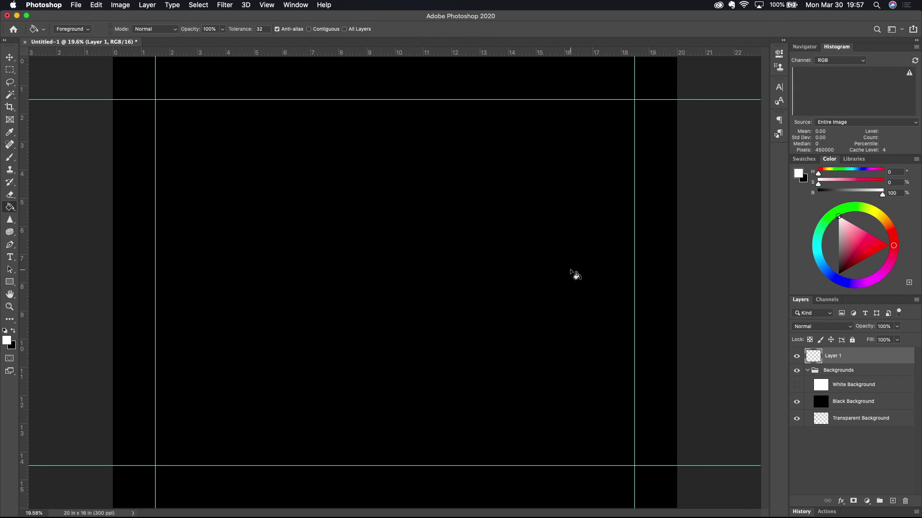
Start a new guide layout with margins and turn off clearing of the existing guides.
click(264, 5)
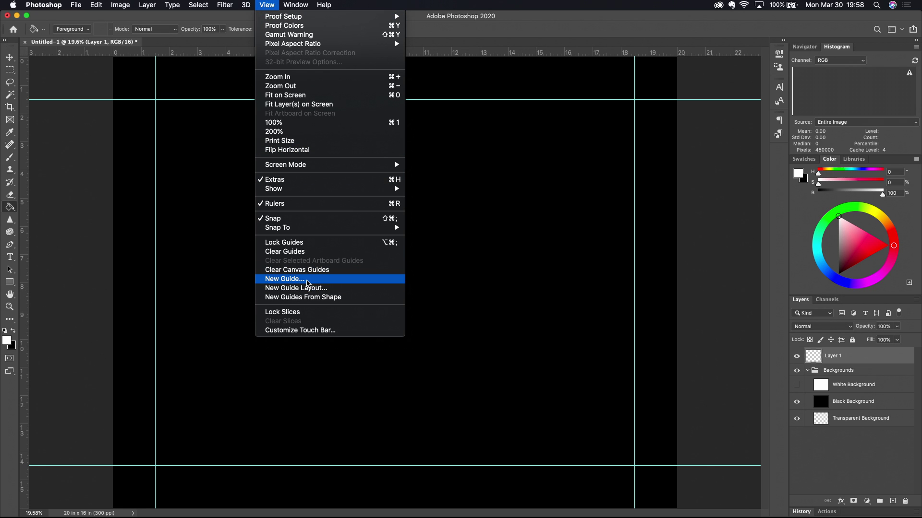
click(306, 290)
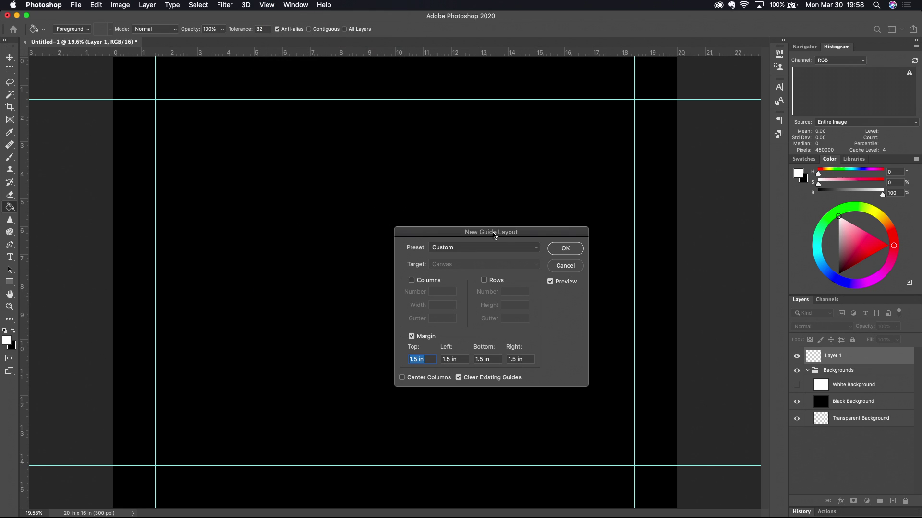
drag(505, 234, 456, 181)
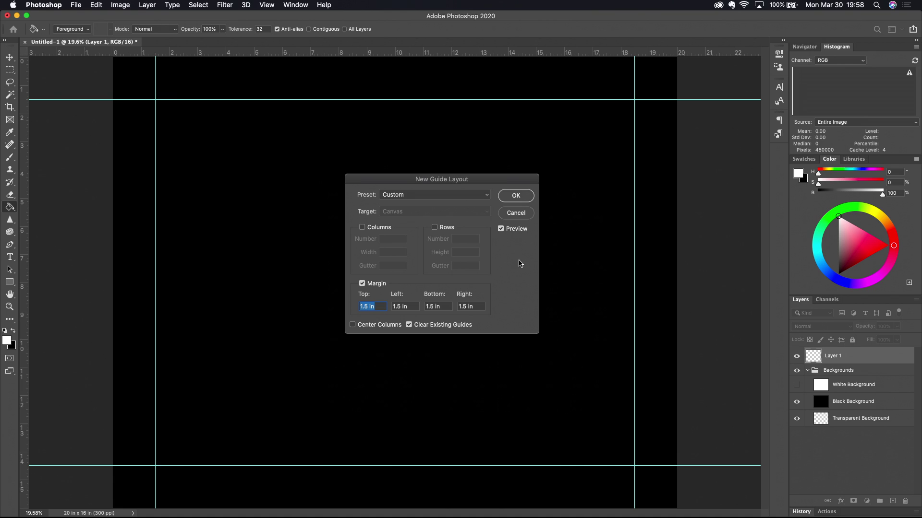
click(409, 326)
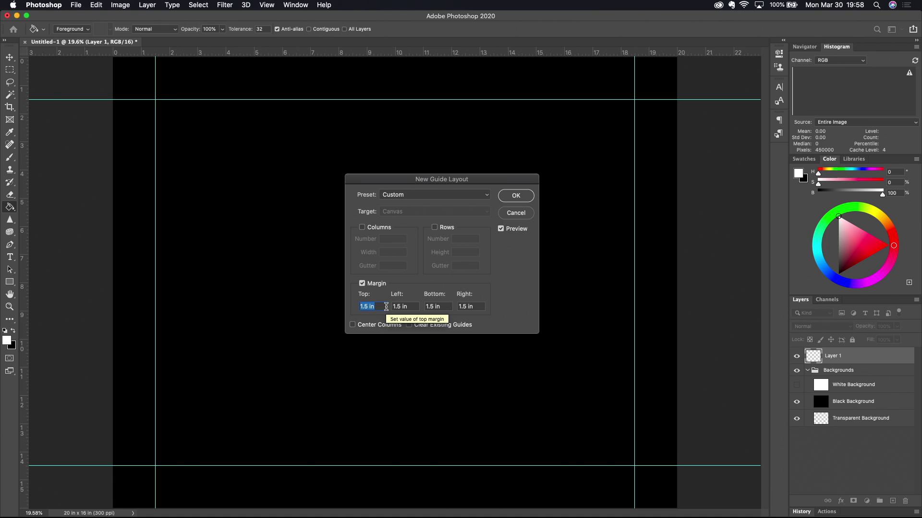
Set the top, left, bottom and right margins to 1.375 in and apply the guide layout.
text(1.375 in)
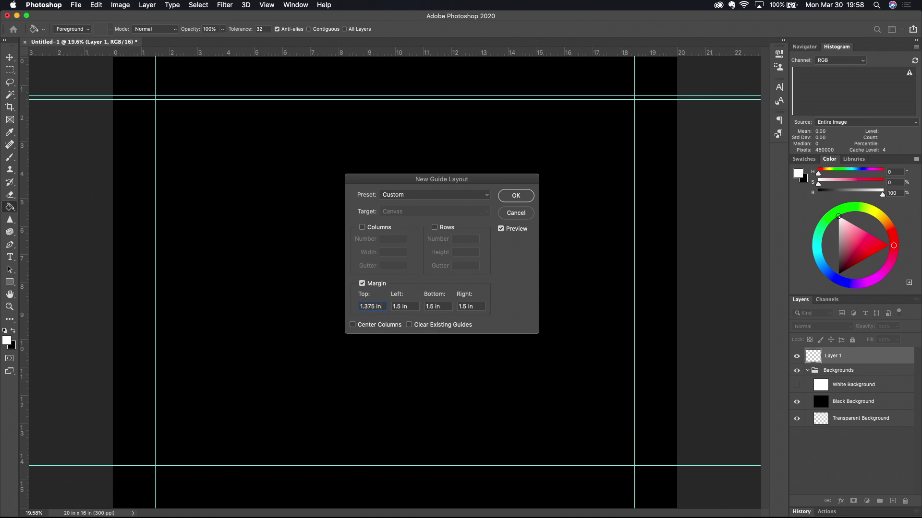
key(shift+Left)
key(shift+Left)
key(shift+Left)
key(shift+Left)
key(shift+Left)
key(shift+Left)
key(shift+Left)
key(shift+Left)
key(Tab)
text(1.375)
key(Tab)
text(1.375)
key(Tab)
text(1.375)
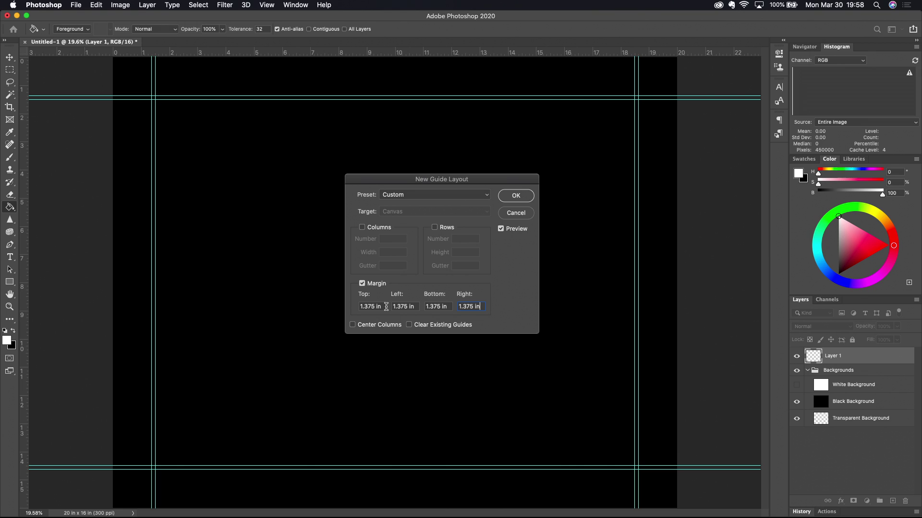
click(527, 195)
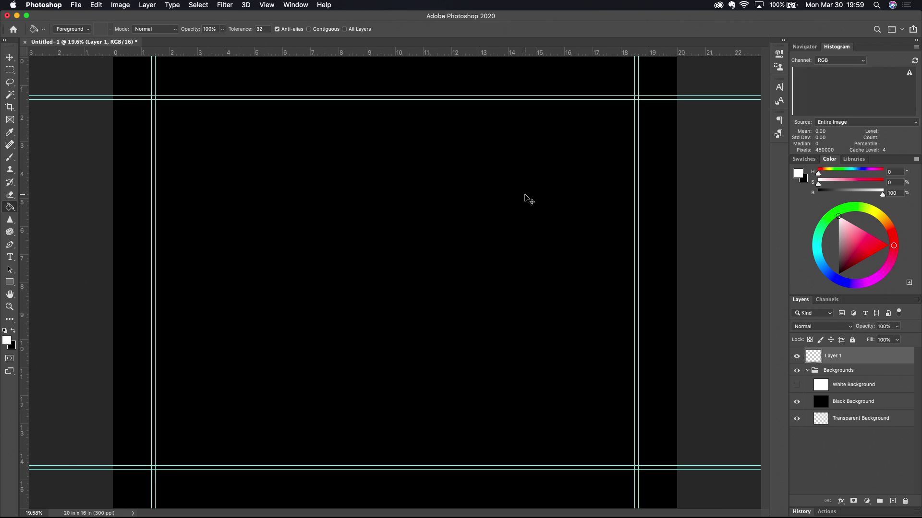
Switch to the Adobe Spark Post project in Safari and download the collage as a PNG.
key(super+Tab)
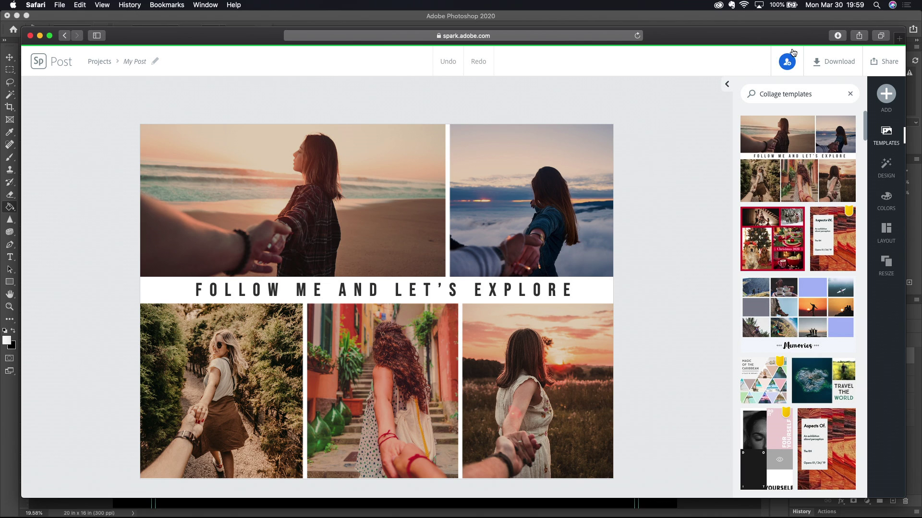
click(832, 59)
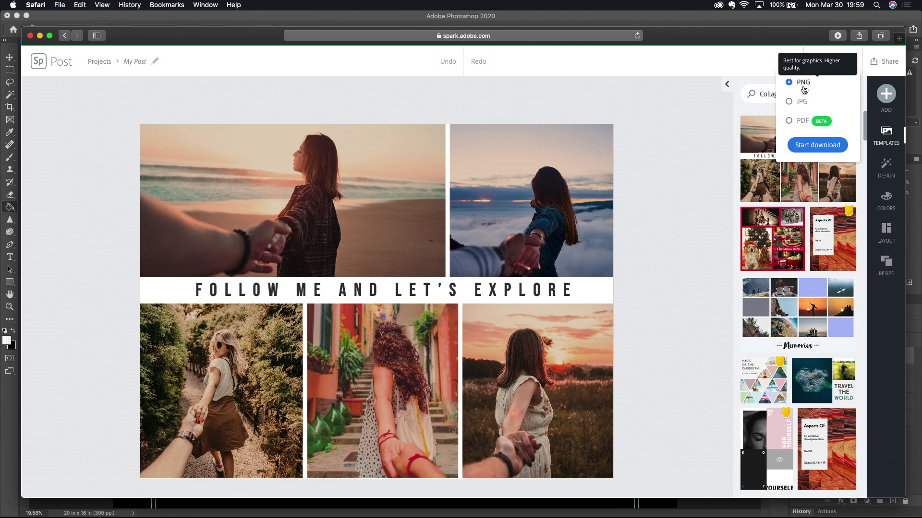
click(805, 146)
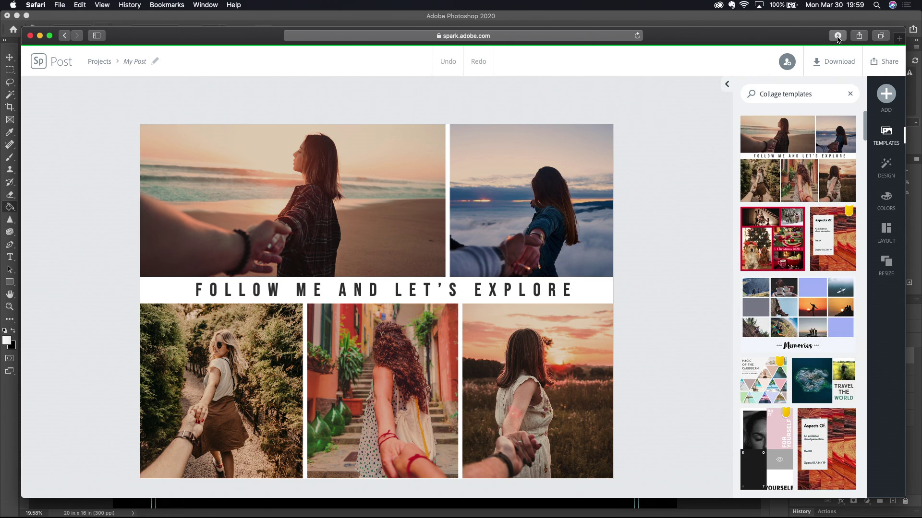
Locate the downloaded My Post.png in Finder and open it in Photoshop, assigning Adobe RGB (1998) with conversion to working RGB.
click(838, 36)
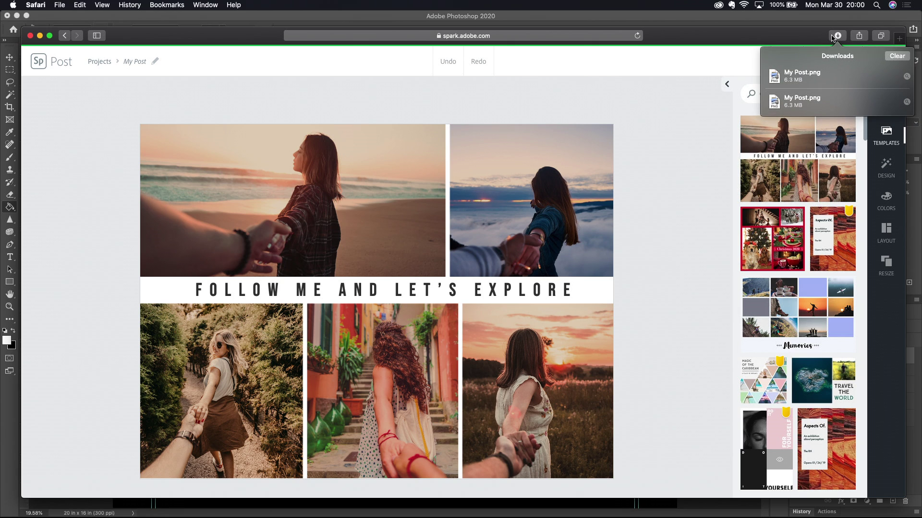
right_click(806, 79)
click(822, 91)
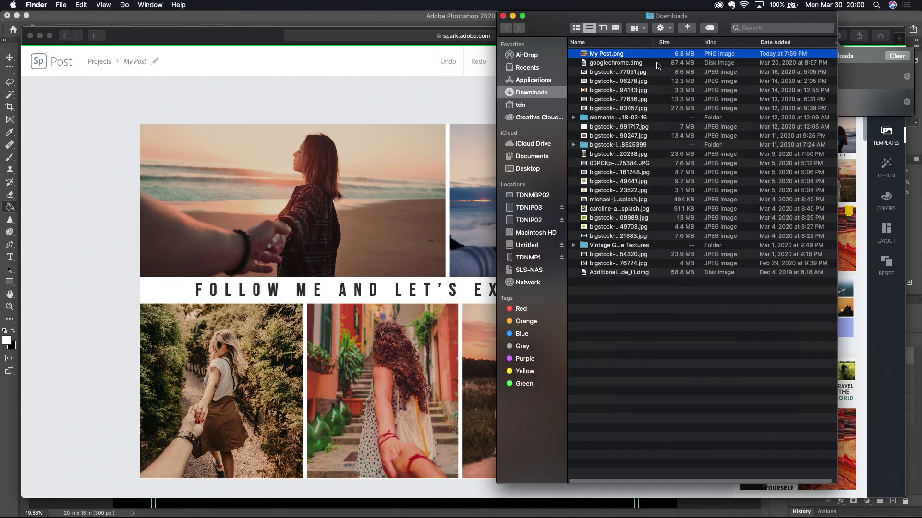
right_click(614, 55)
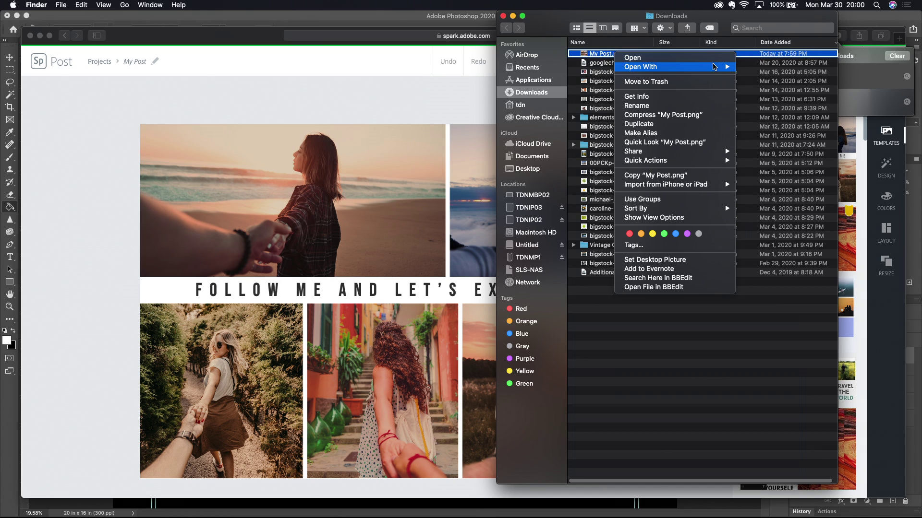
mouse_move(715, 67)
click(806, 93)
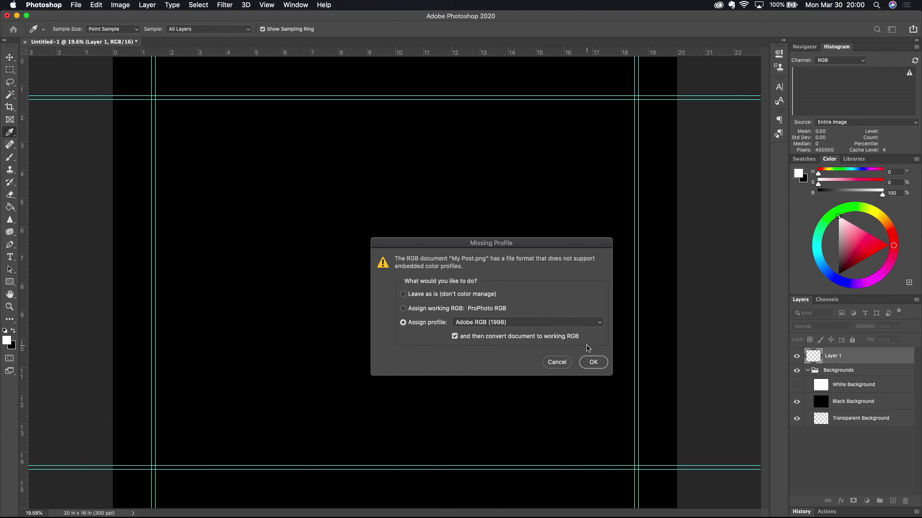
click(593, 363)
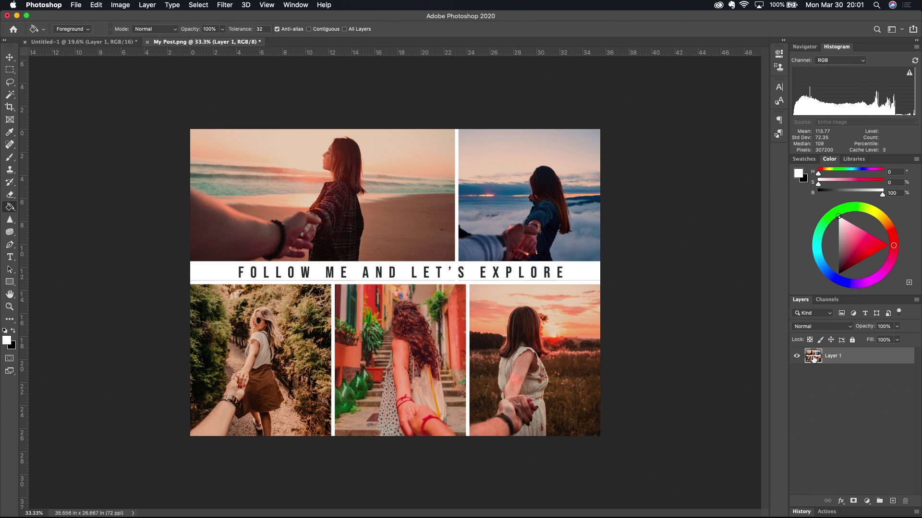
Copy the collage layer from My Post.png into the Untitled-1 document, accepting the different bit depth.
drag(812, 357, 68, 44)
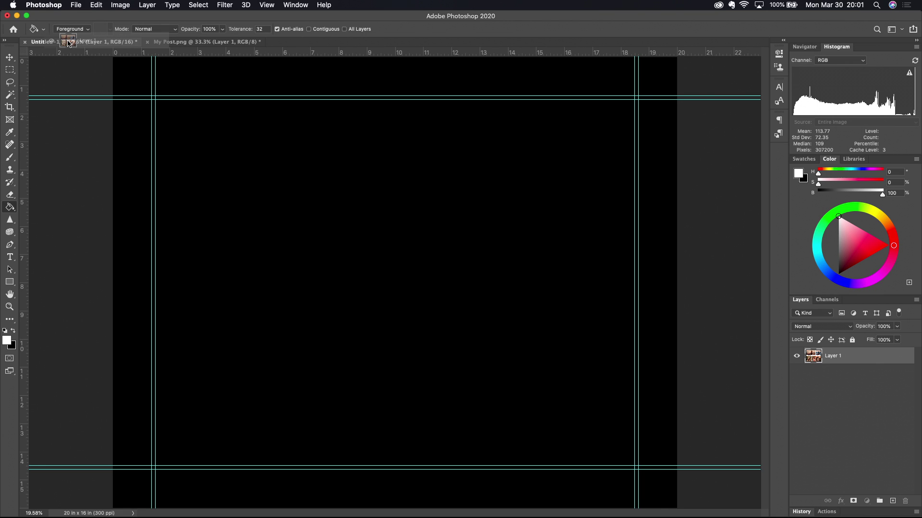
drag(69, 43, 314, 217)
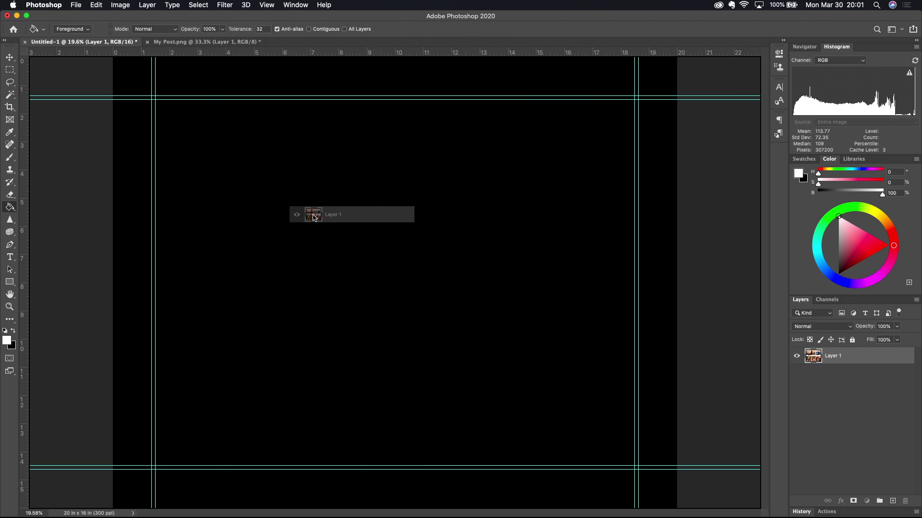
drag(314, 217, 314, 218)
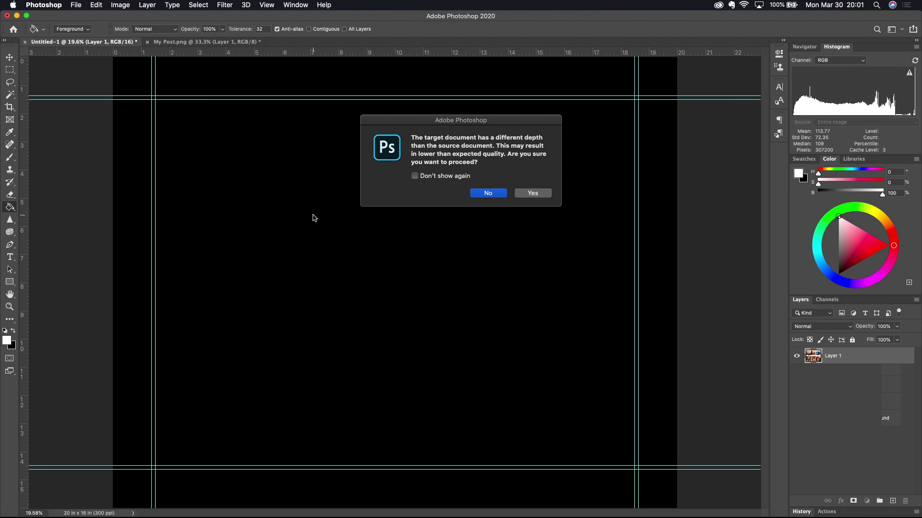
click(531, 192)
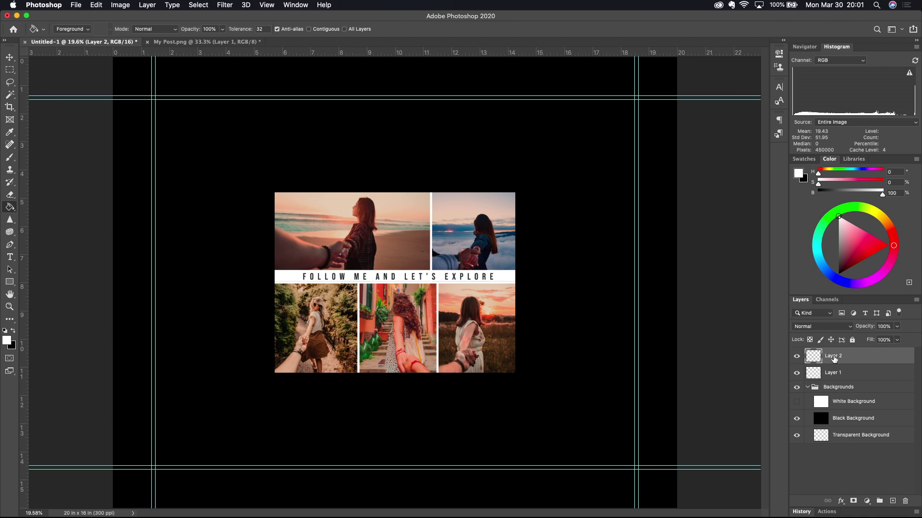
Rename the pasted collage layer as Collage Guide and delete the empty Layer 1 beneath it.
double_click(834, 358)
text(Collage Guide)
key(Return)
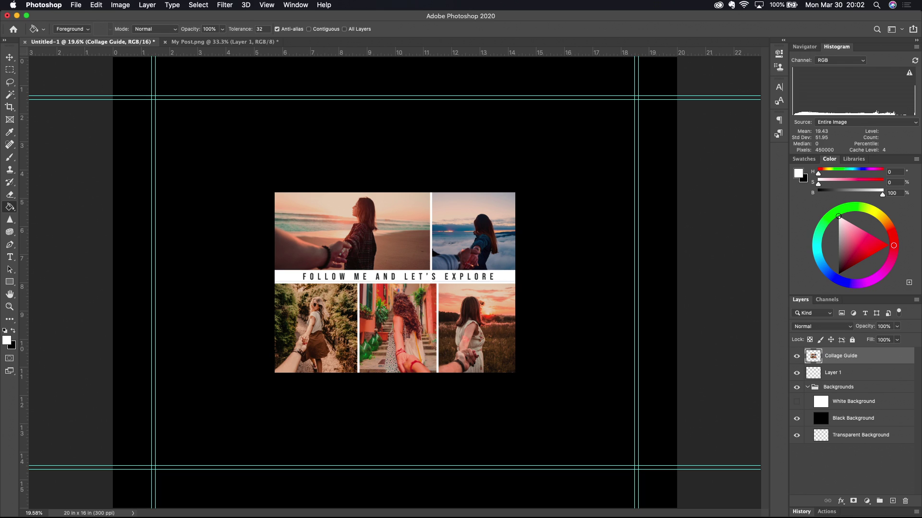
click(844, 374)
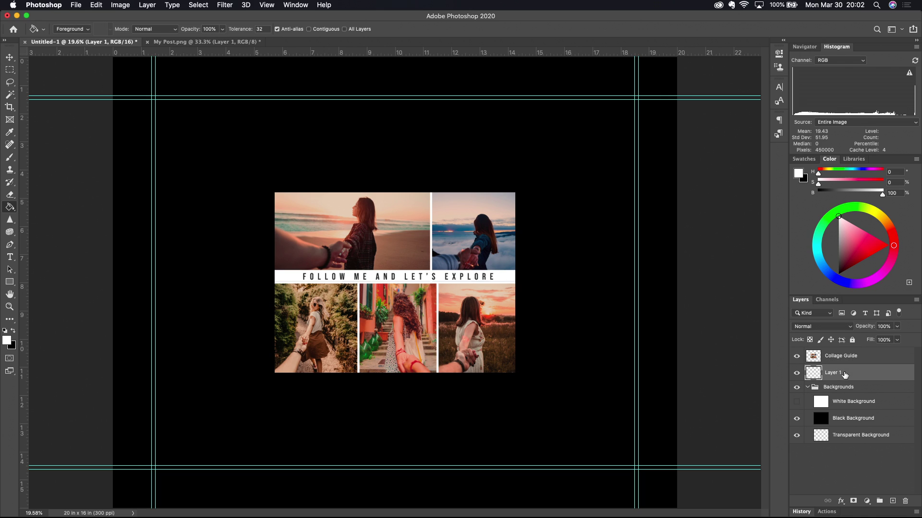
key(Delete)
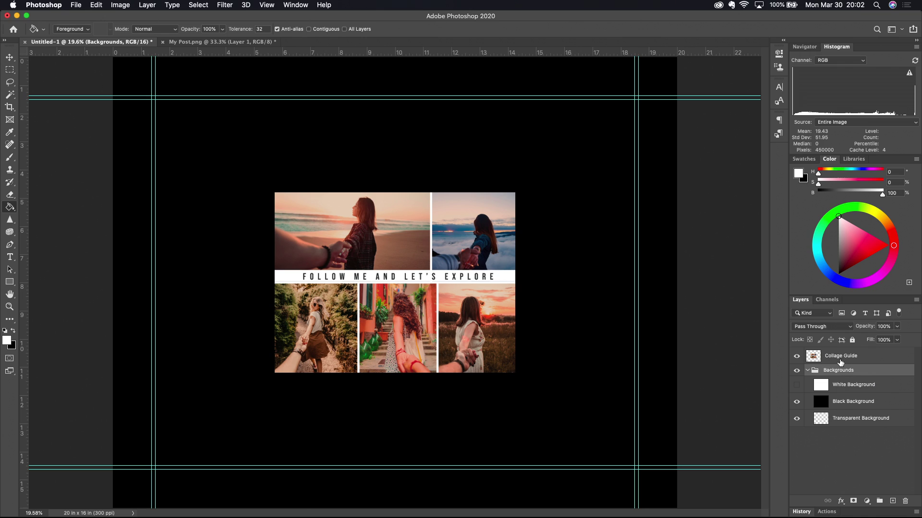
Move the Collage Guide layer so its top-right corner sits on the outer 1.375 in guides.
click(850, 358)
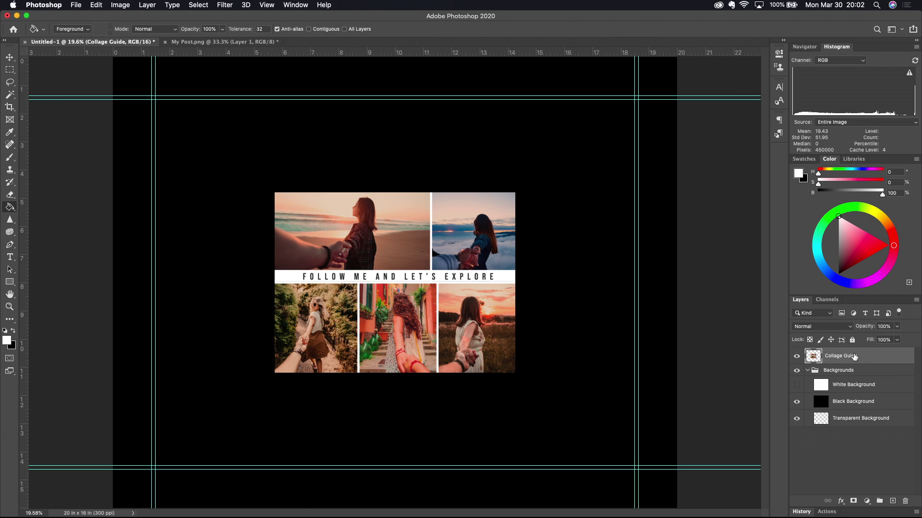
key(v)
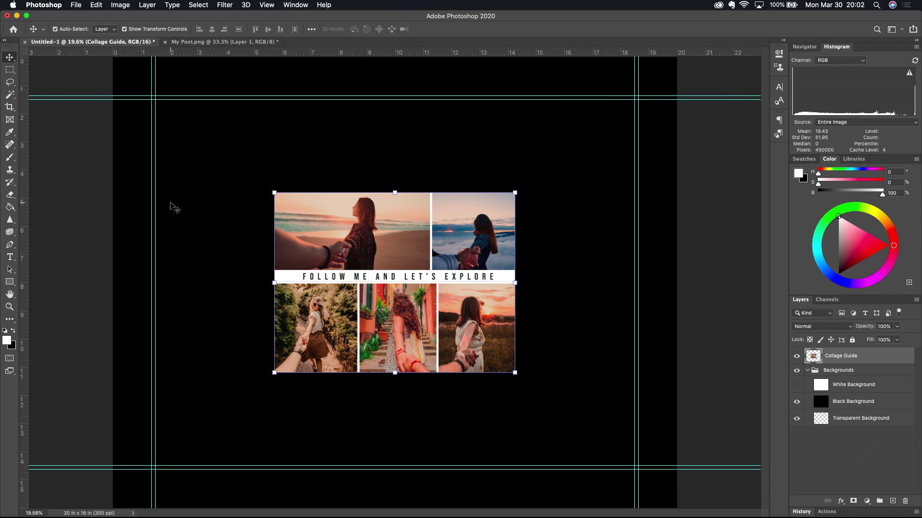
key(shift+v)
key(v)
drag(379, 292, 505, 193)
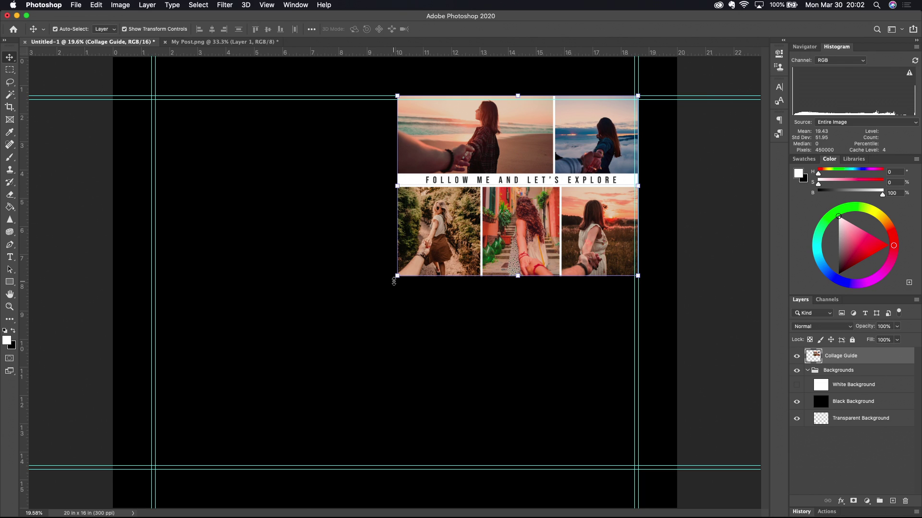
Stretch the collage to about 17.25 x 13.25 in so it fills the area inside the outer guides.
drag(397, 276, 151, 459)
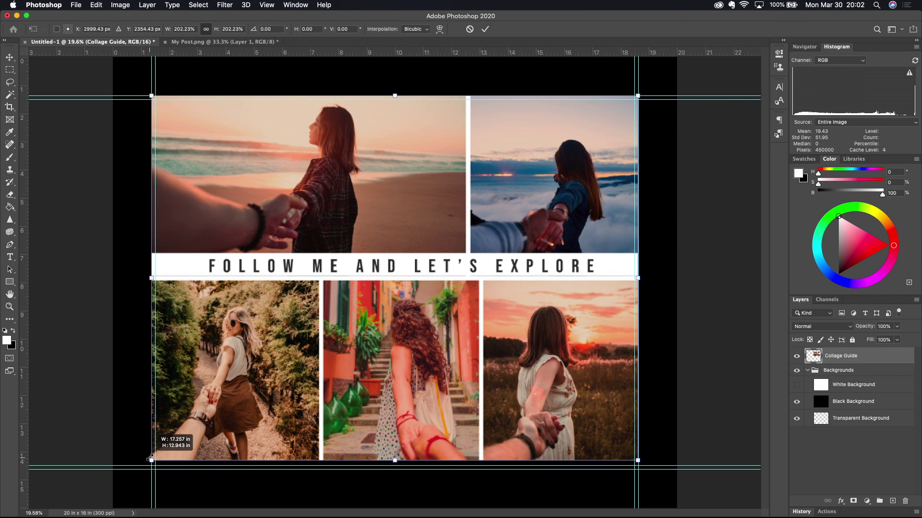
drag(150, 458, 143, 473)
drag(144, 469, 213, 423)
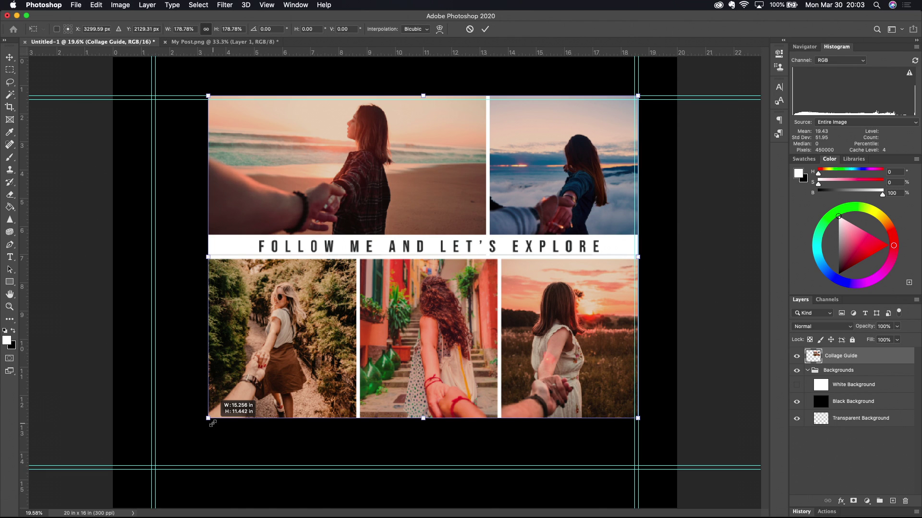
drag(212, 423, 151, 470)
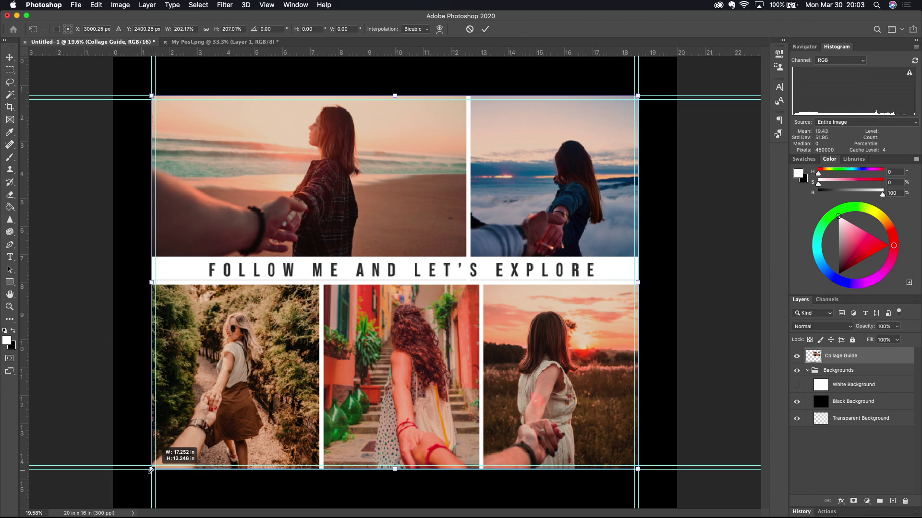
drag(150, 471, 151, 470)
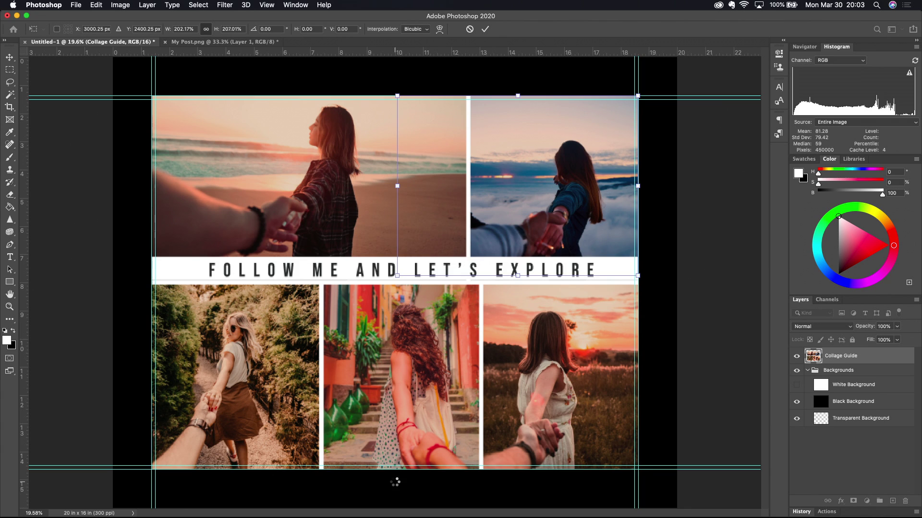
key(Return)
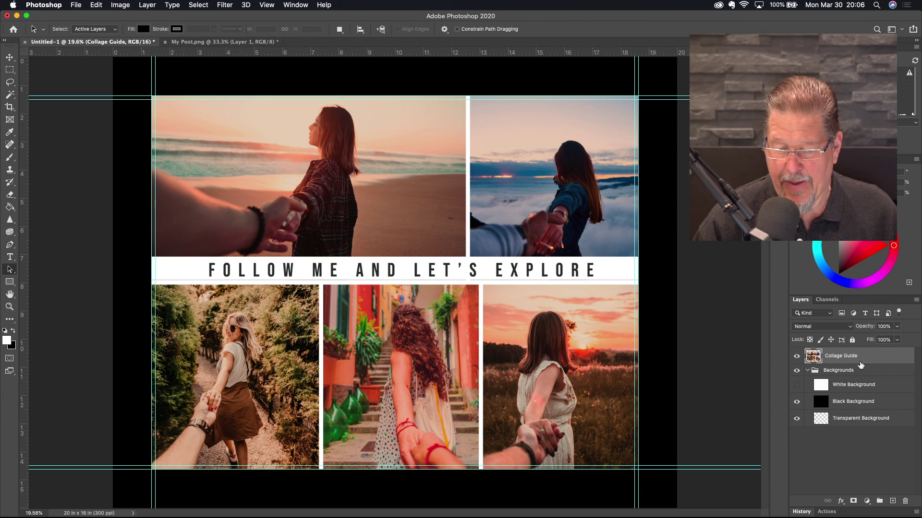
Hide the Backgrounds group and the guides, and activate the Magic Wand tool for the Collage Guide layer.
click(797, 371)
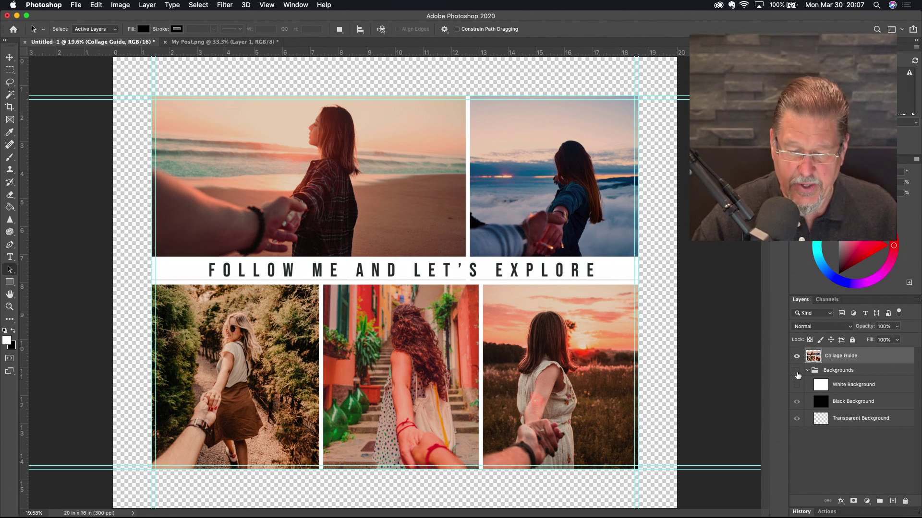
key(super+semicolon)
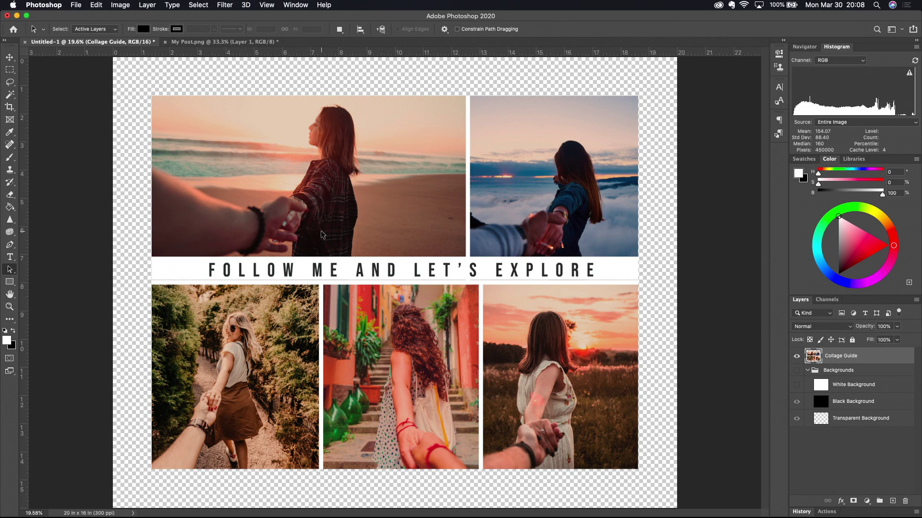
key(w)
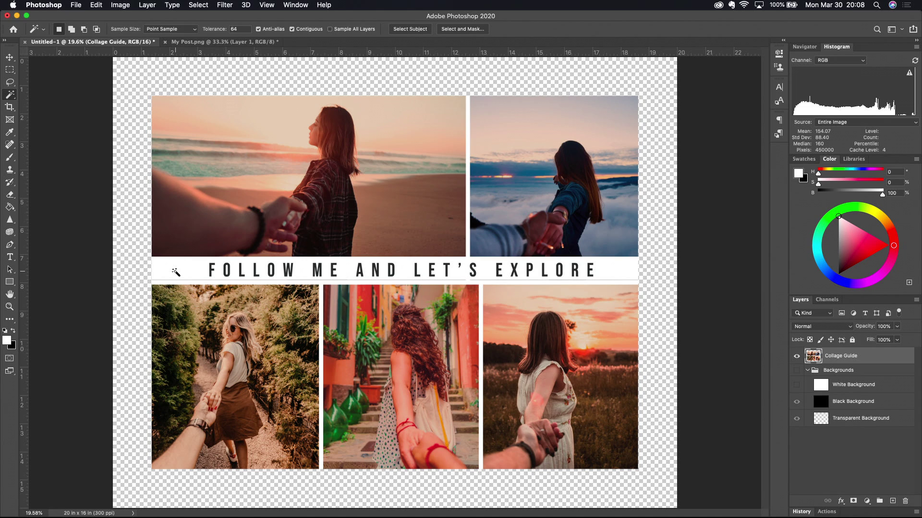
Select the collage's white title band and the connected white dividers between the photos with the Magic Wand.
key(shift+w)
key(shift+w)
key(shift+w)
click(188, 272)
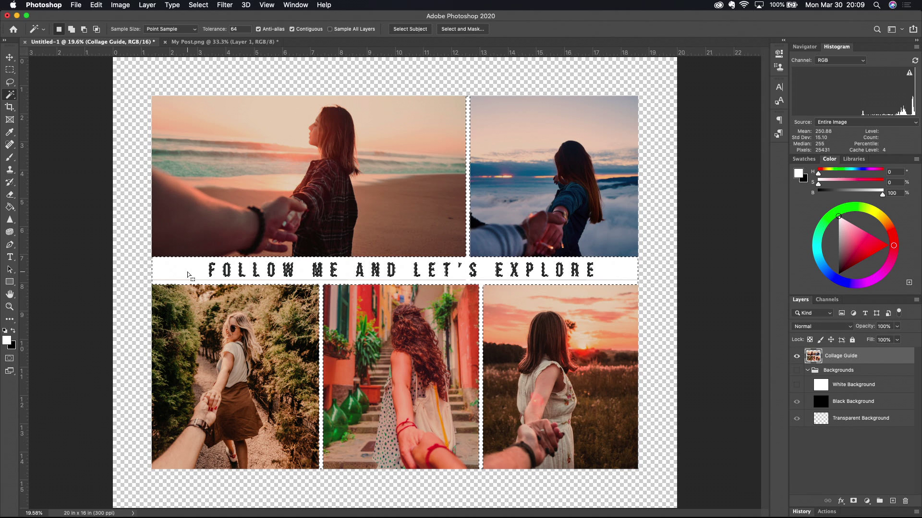
Add the lettering "FOLLOW ME AND LET'S EXPLORE" to the current selection with a rectangular marquee around the title text.
key(m)
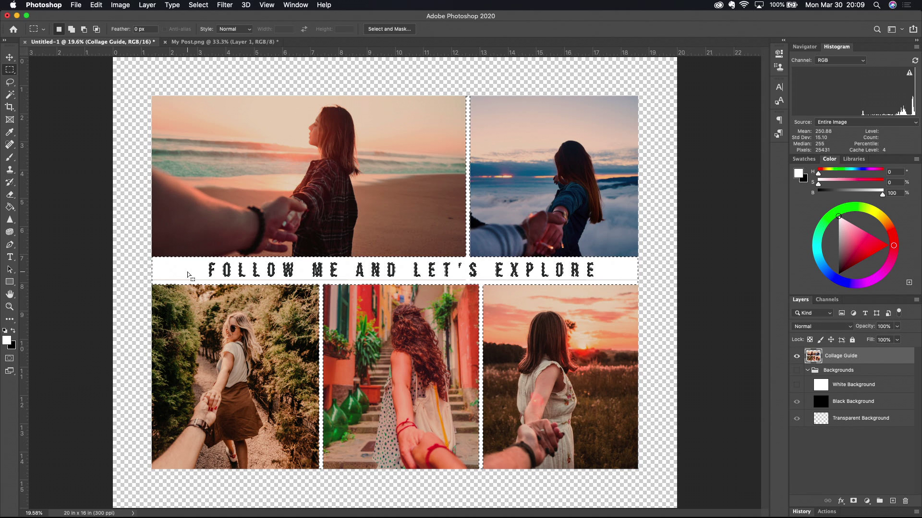
alt+click(8, 74)
alt+click(9, 74)
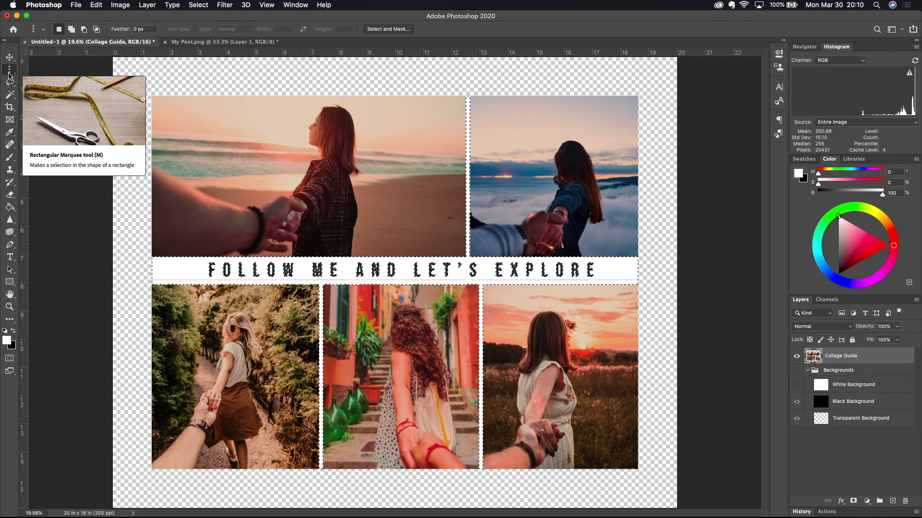
alt+click(9, 73)
alt+click(9, 73)
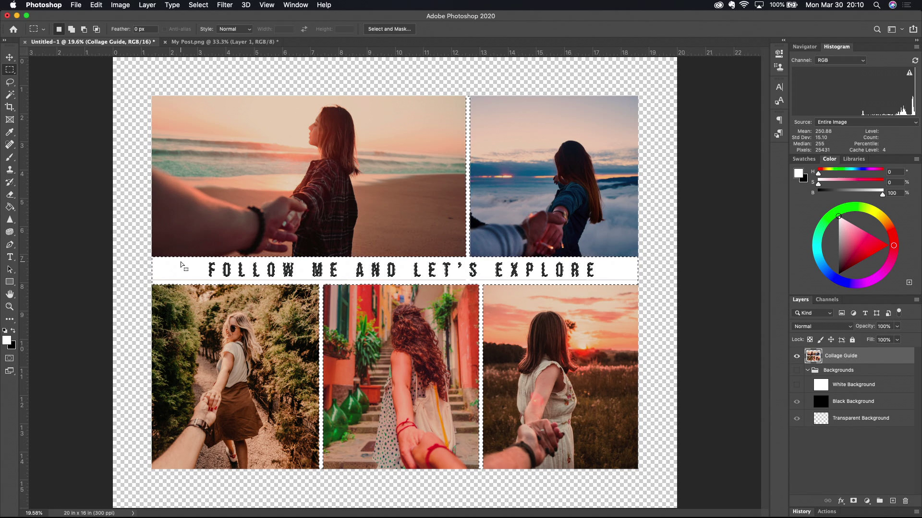
key(shift)
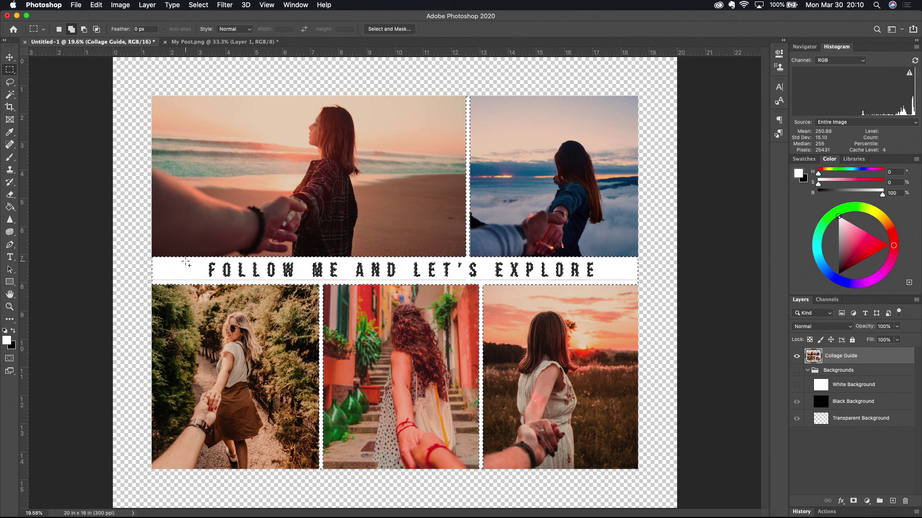
drag(186, 263, 606, 283)
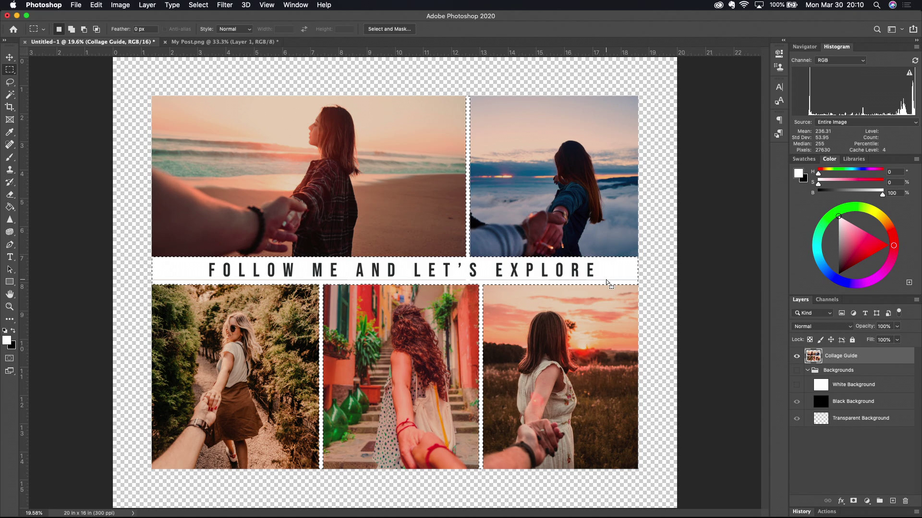
Add the transparent area around the collage to the selection and turn the selection into a layer mask on Collage Guide.
key(w)
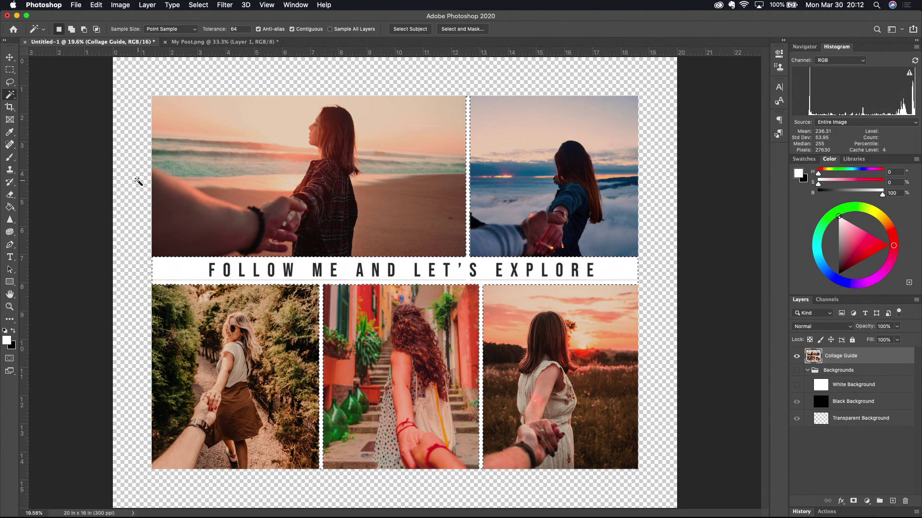
key(shift)
shift+click(133, 180)
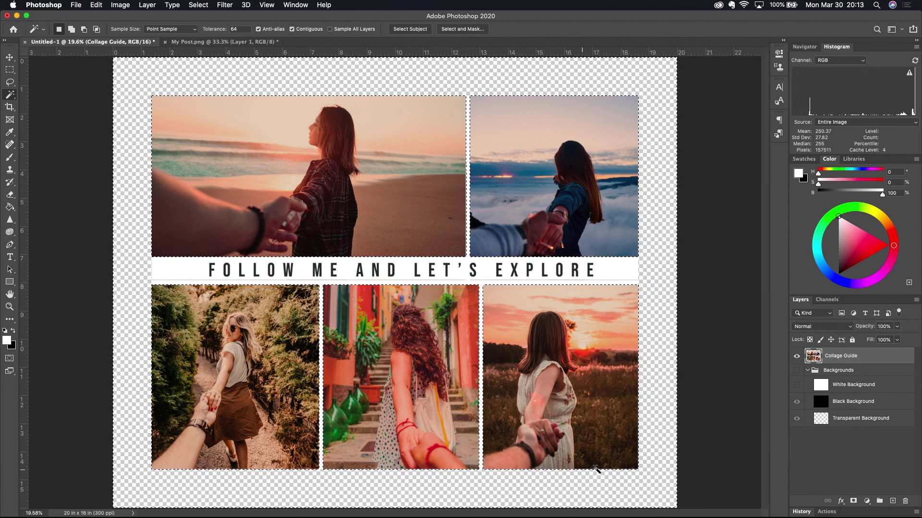
click(853, 502)
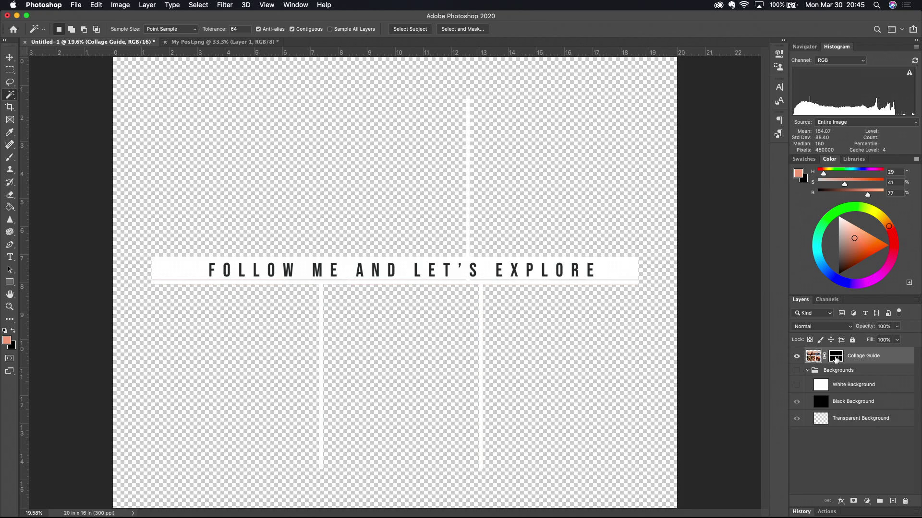
Load the Collage Guide mask as a selection and create a new layer above it with a mask from that selection.
drag(835, 359, 838, 362)
super+click(835, 359)
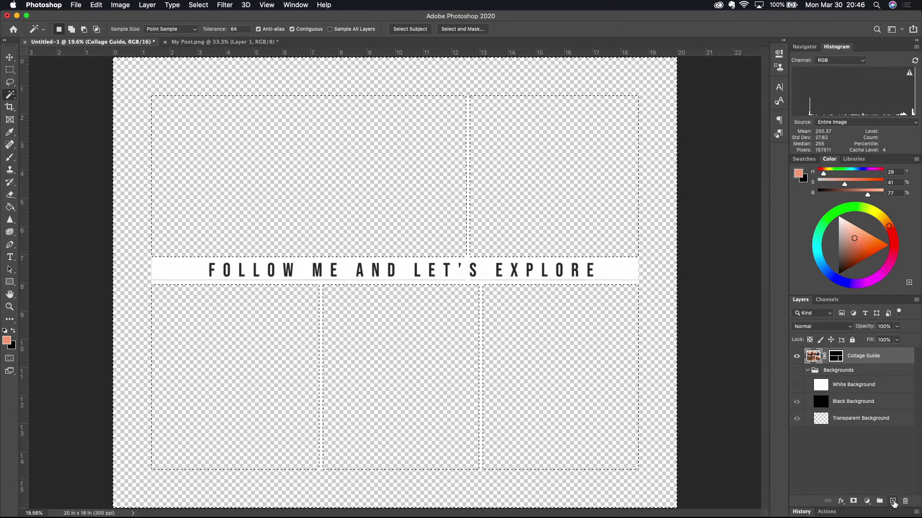
click(892, 501)
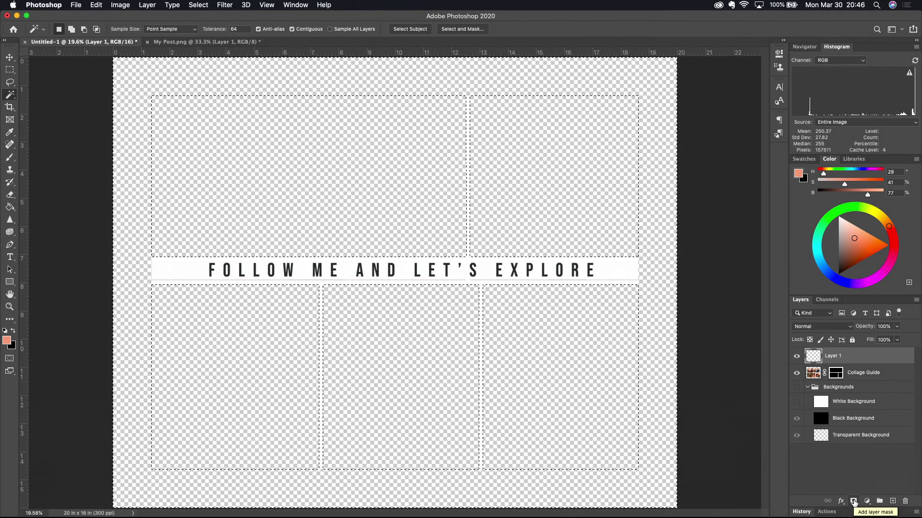
click(853, 501)
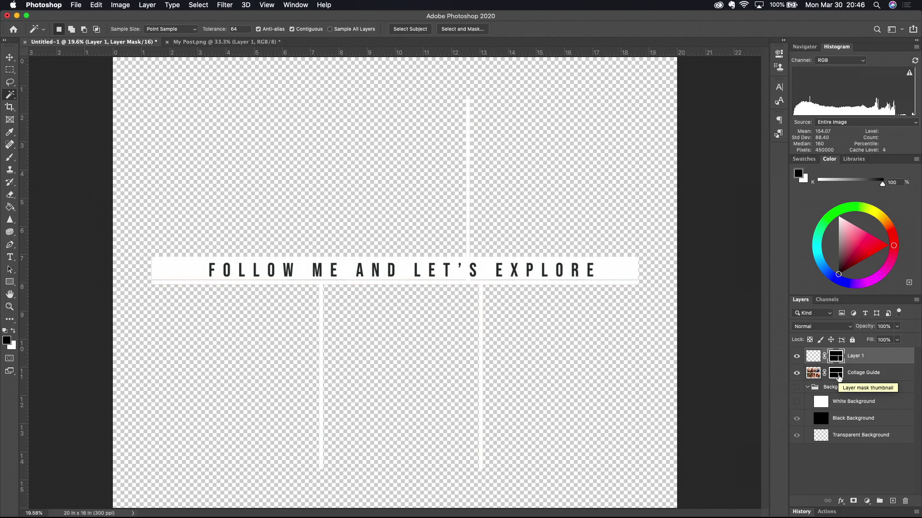
Disable the layer mask on the Collage Guide layer.
right_click(839, 378)
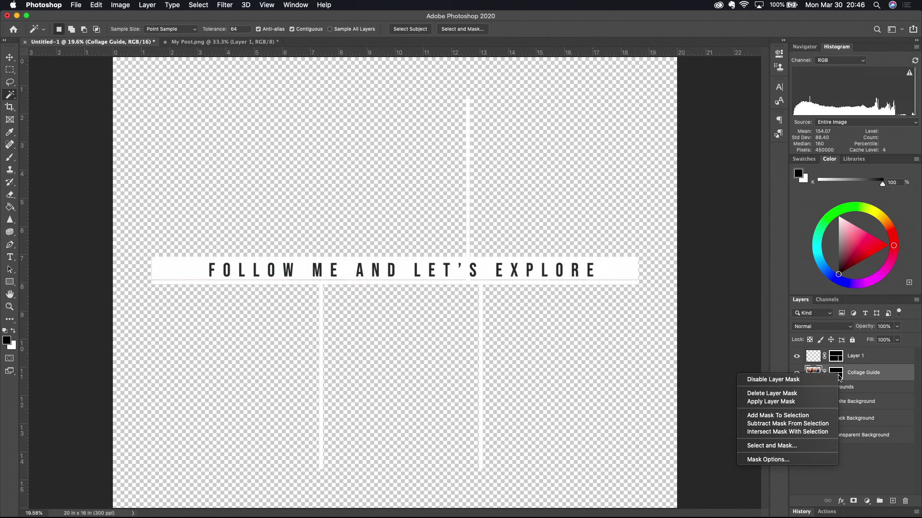
click(865, 374)
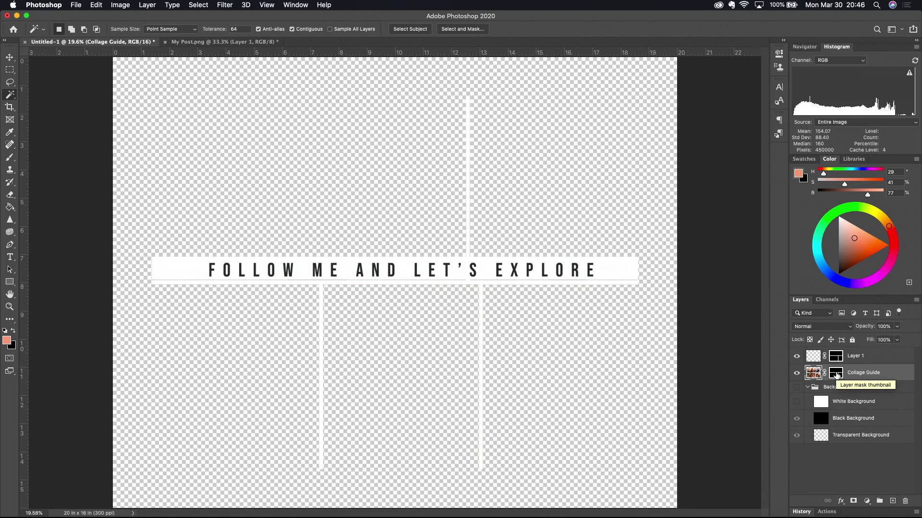
shift+click(836, 375)
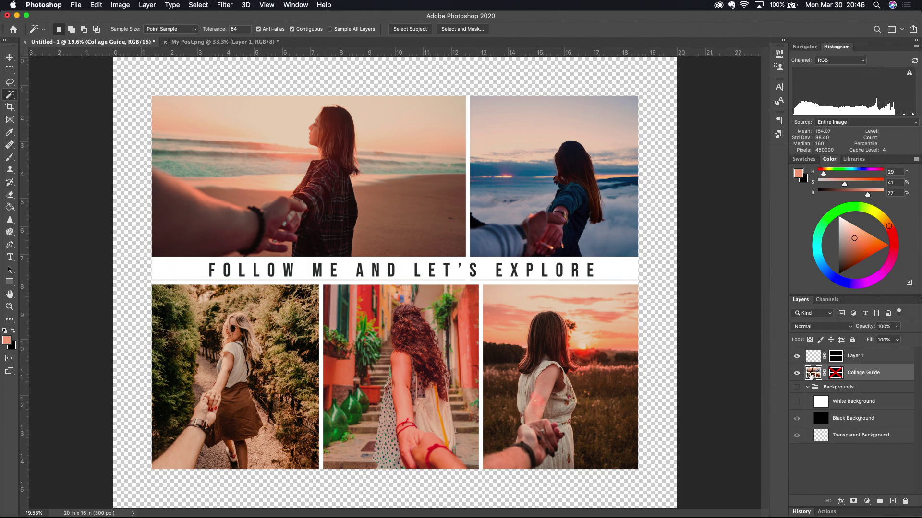
Rename the new masked layer as Collage Frame.
double_click(855, 357)
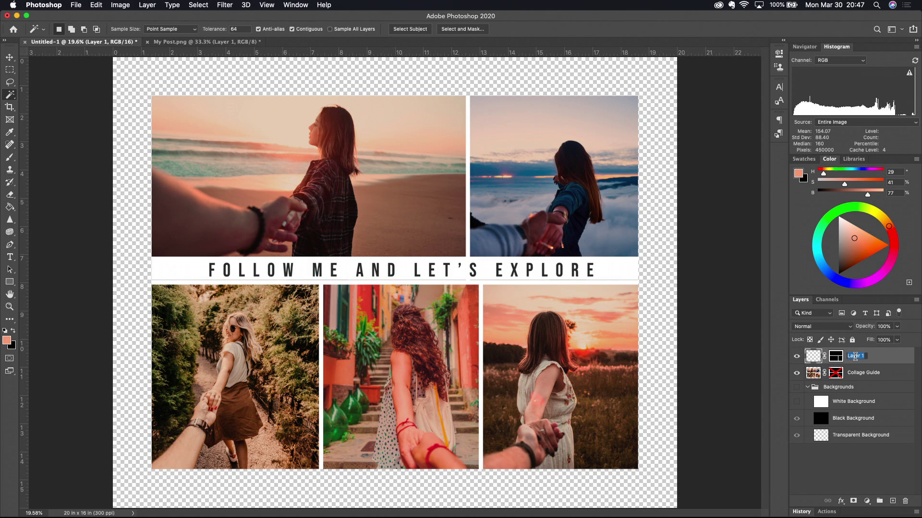
text(Collage Frame)
key(Return)
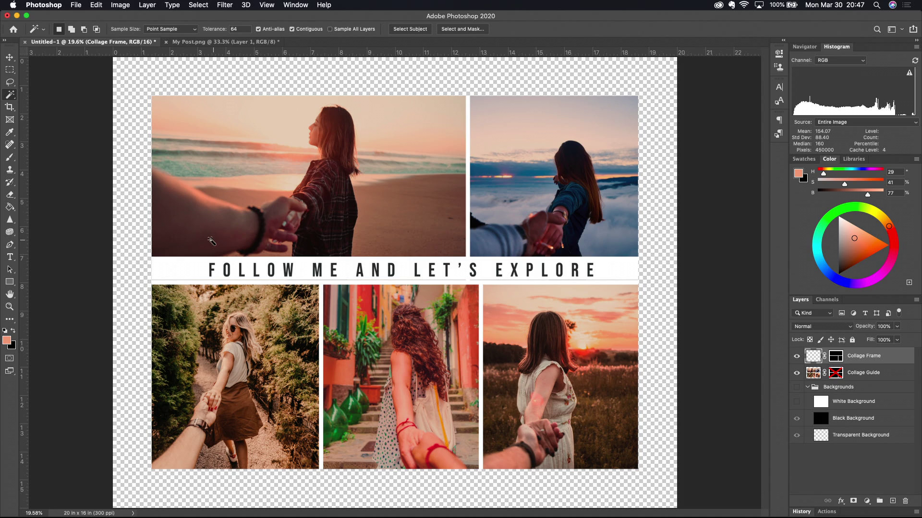
Sample the olive green 767340 from the trees in the forest photo and fill the Collage Frame layer with it.
key(g)
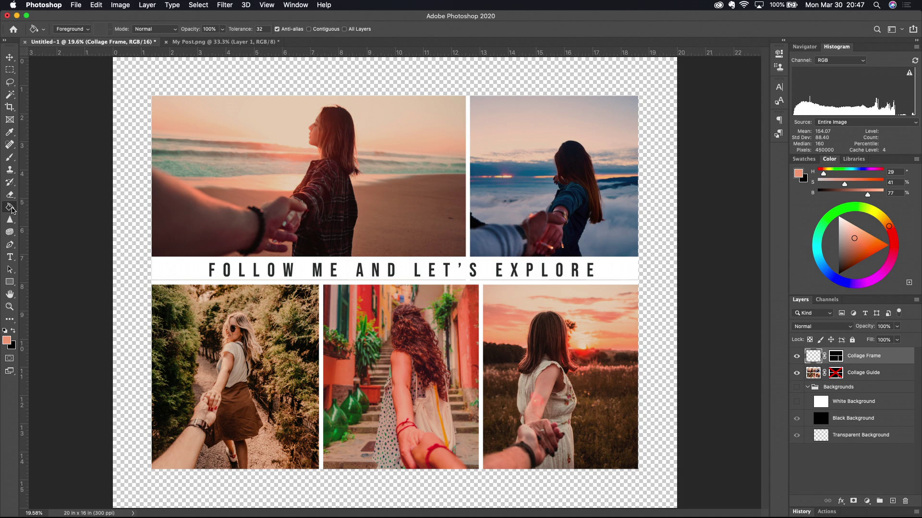
click(7, 342)
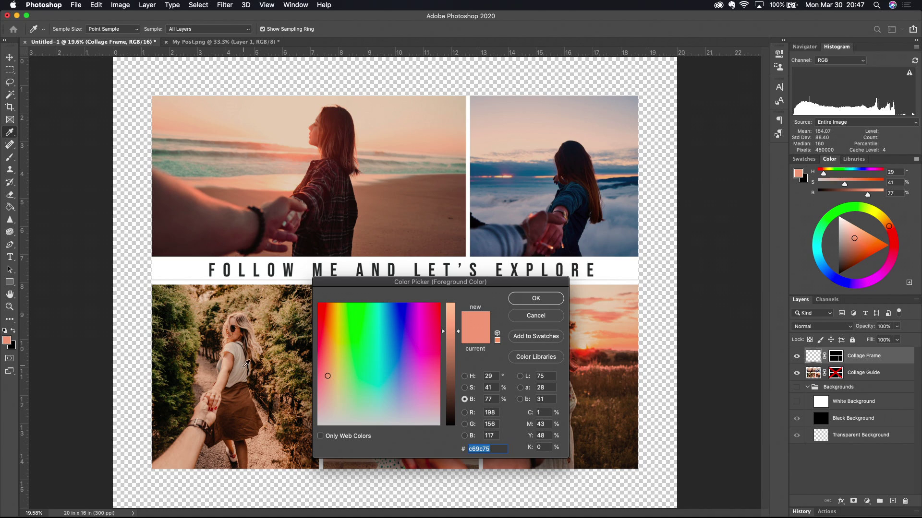
alt+click(190, 346)
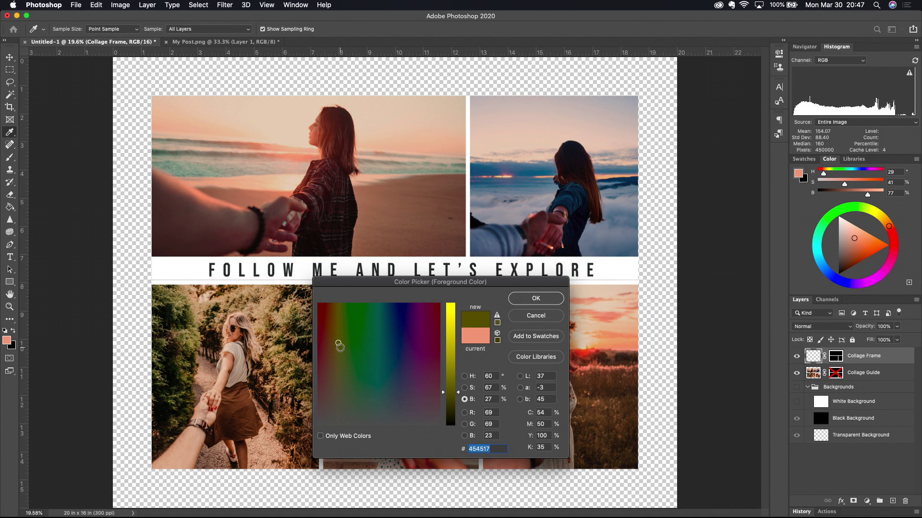
key(alt)
alt+click(197, 310)
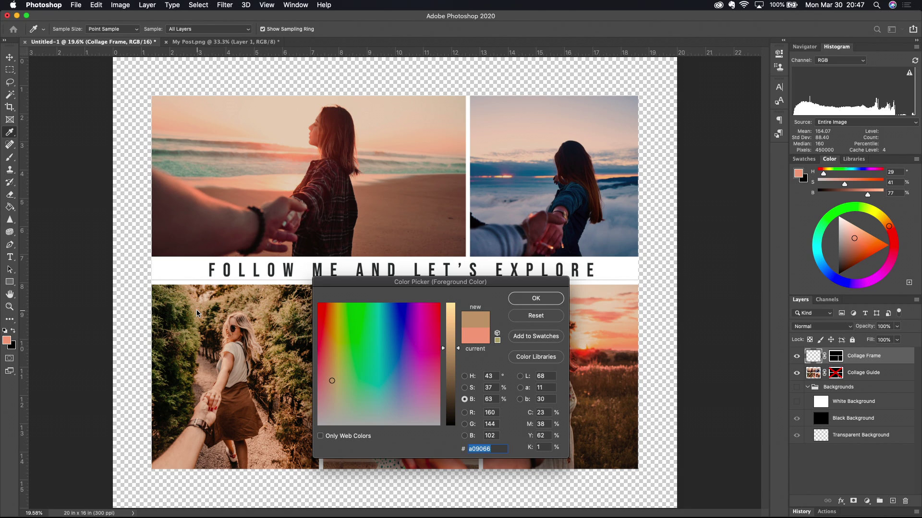
alt+click(181, 305)
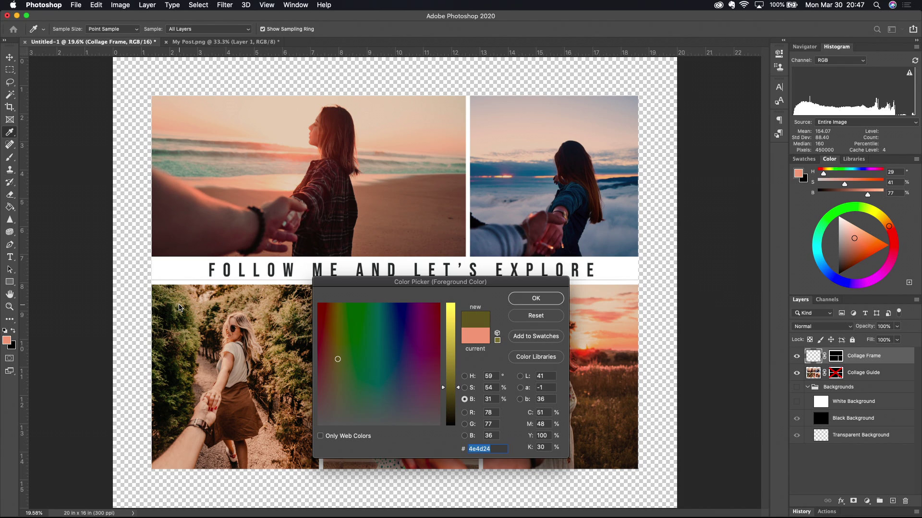
alt+click(180, 296)
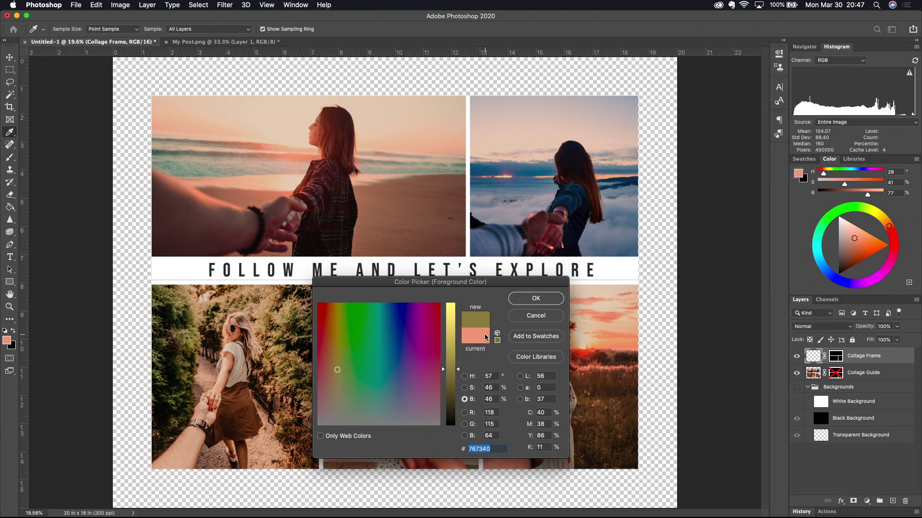
click(536, 300)
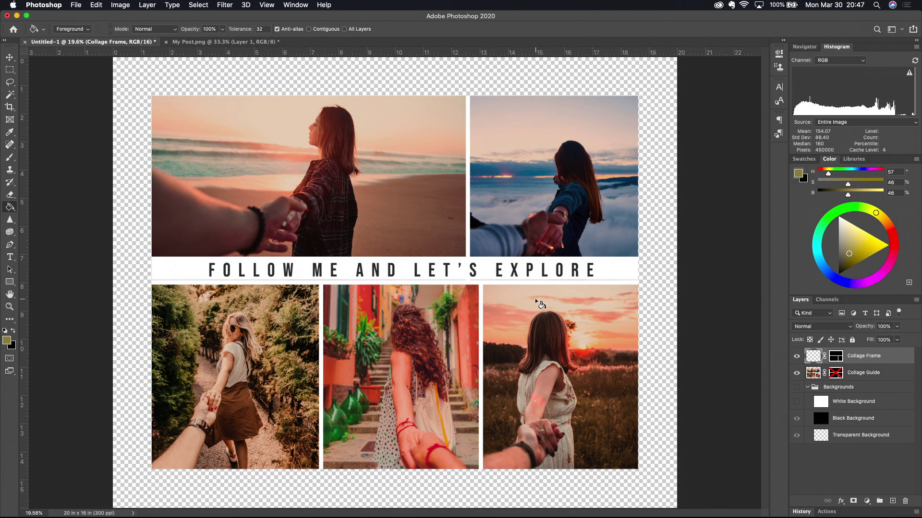
click(407, 268)
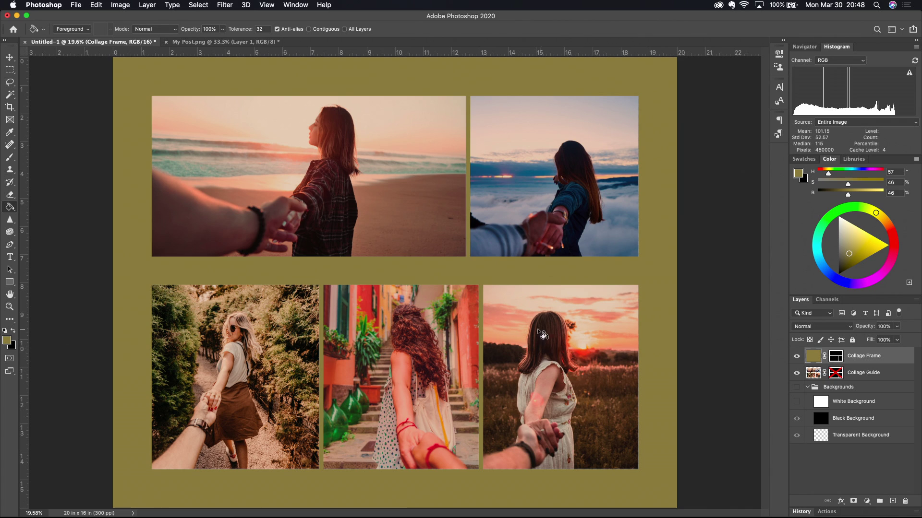
Sample the orange c19c5e from the sky in the sunset field photo and fill the Collage Frame layer with it.
click(7, 342)
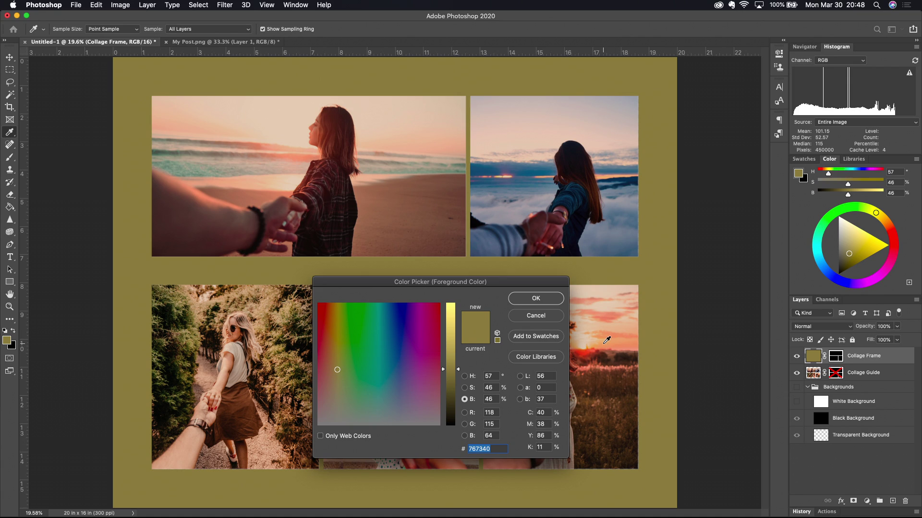
key(alt)
click(599, 335)
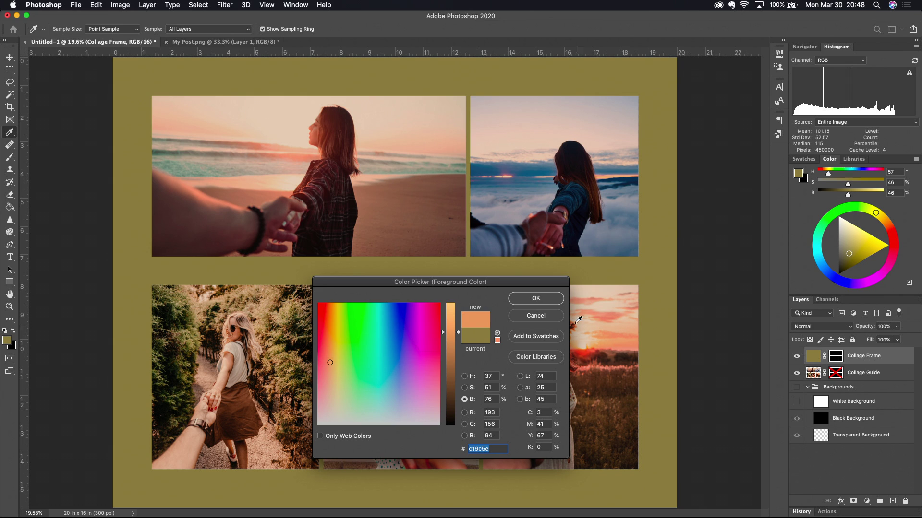
click(553, 302)
key(g)
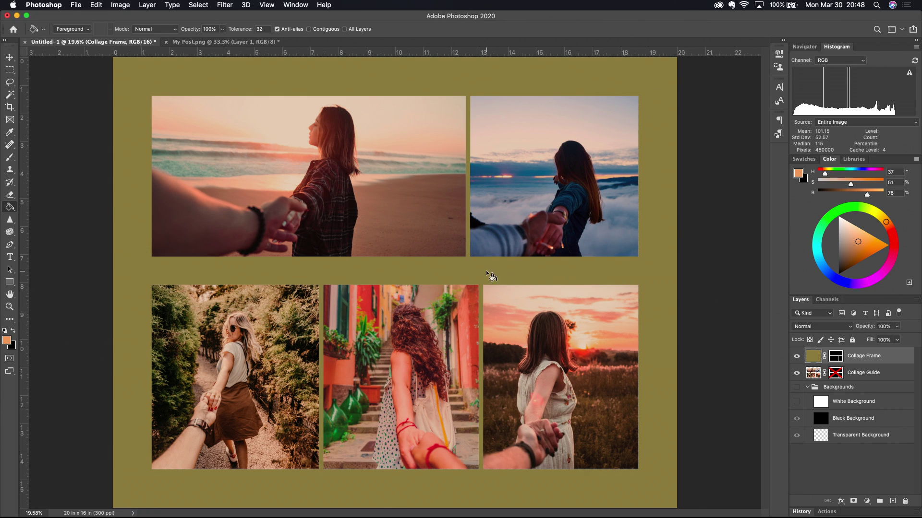
click(434, 272)
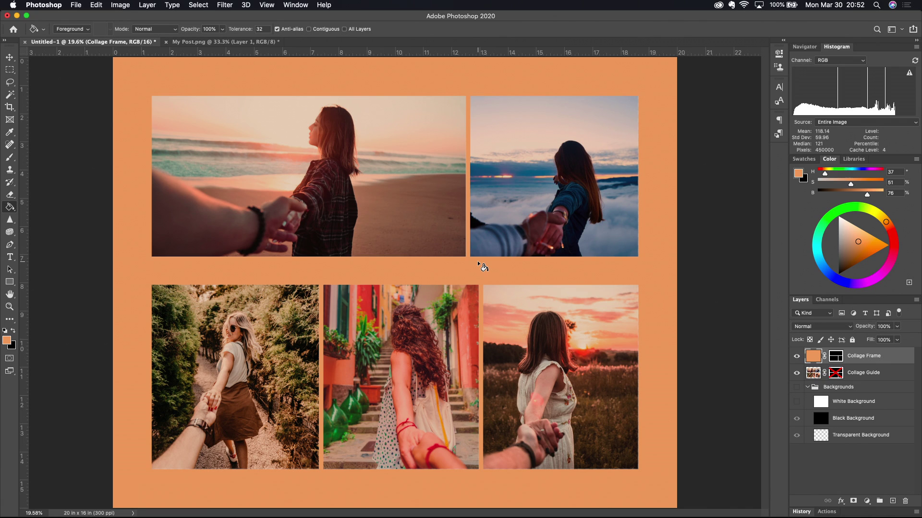
Show the guides, select everything outside the inner 1.5 in guides, and create a new layer above Collage Frame.
key(super+semicolon)
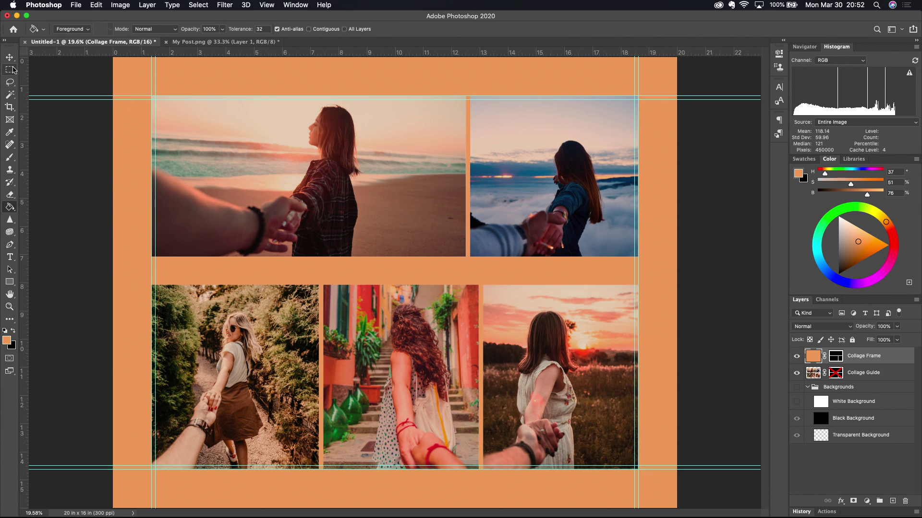
click(12, 69)
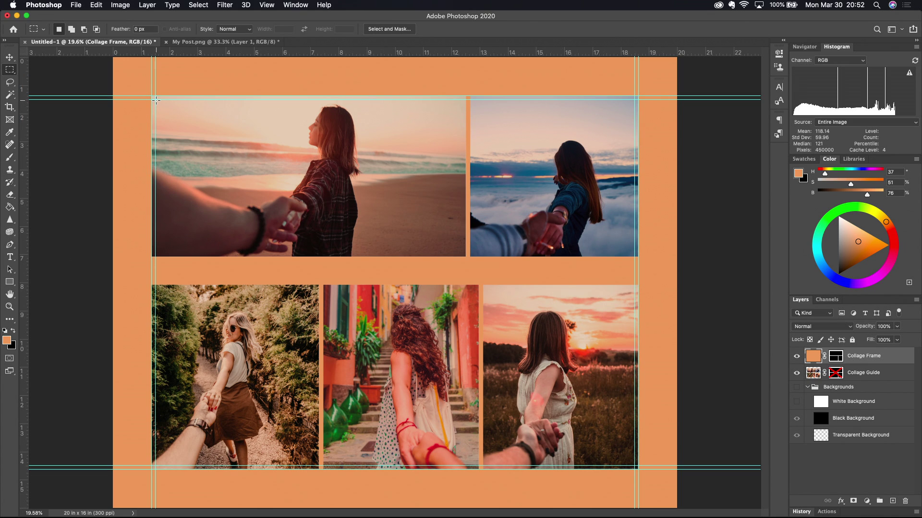
drag(156, 100, 634, 466)
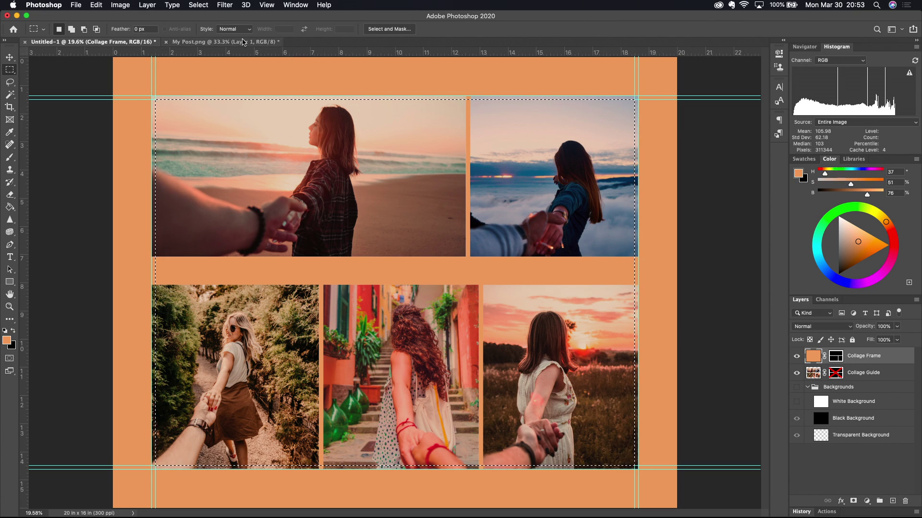
click(207, 6)
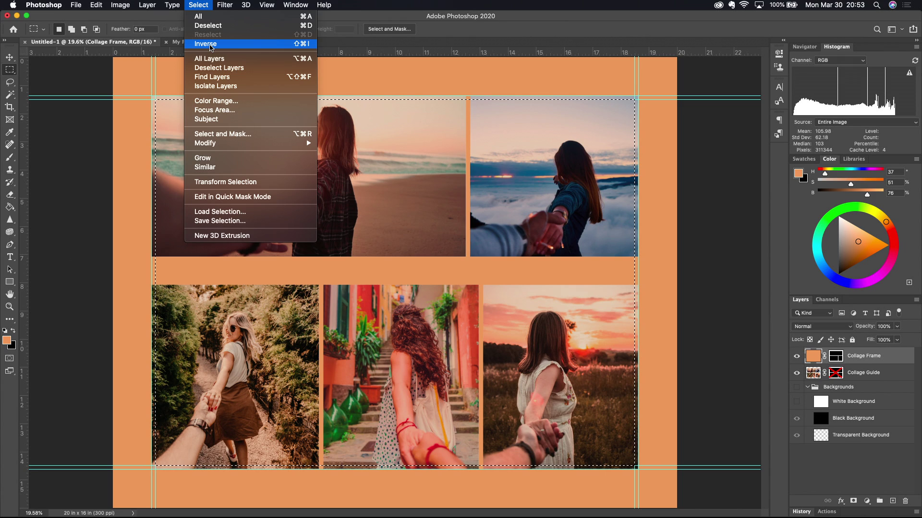
click(205, 43)
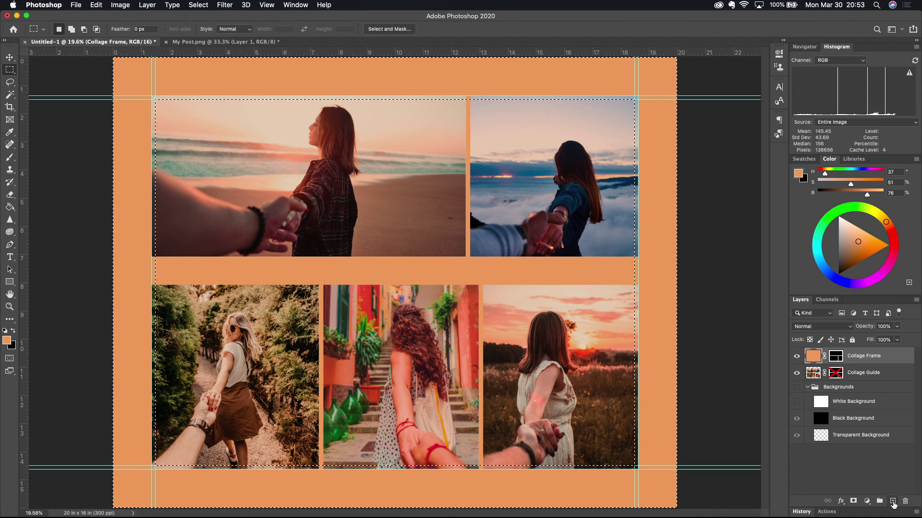
click(892, 502)
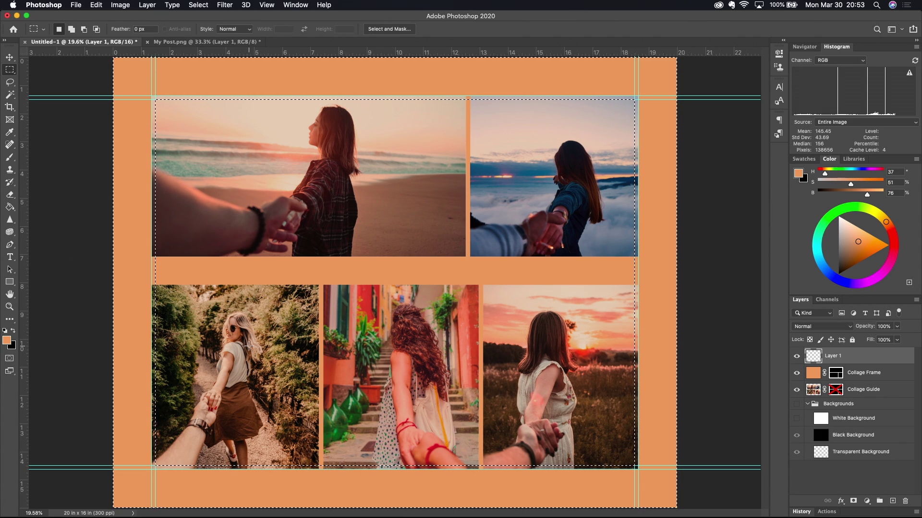
Fill the selected outer border on the new layer with white, deselect, and compare the canvas with that layer hidden and shown.
key(d)
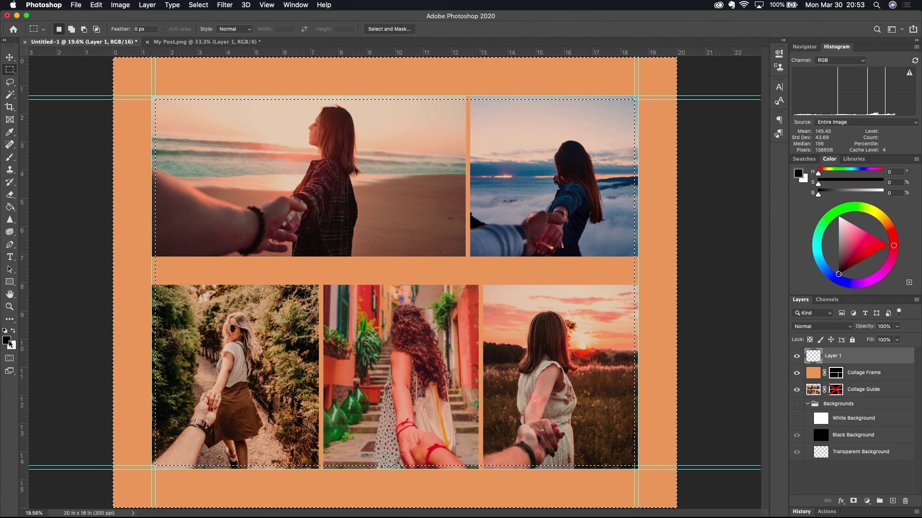
key(x)
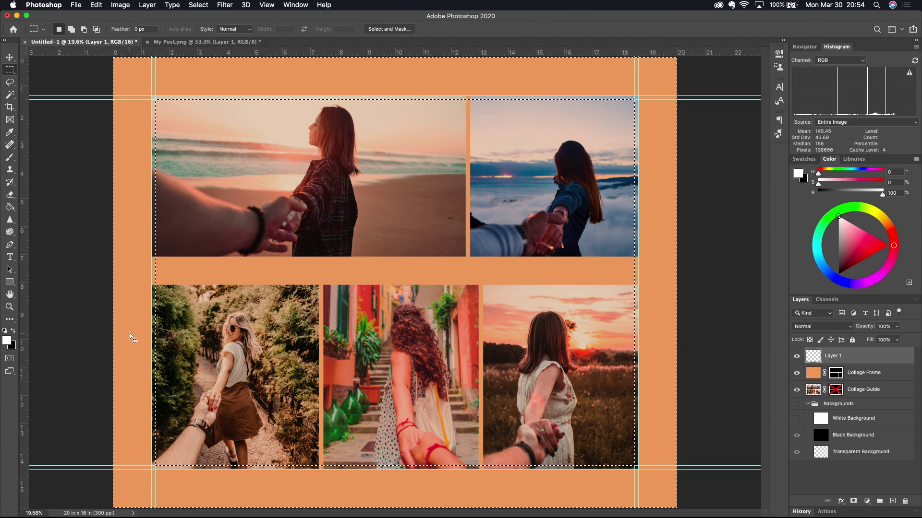
key(g)
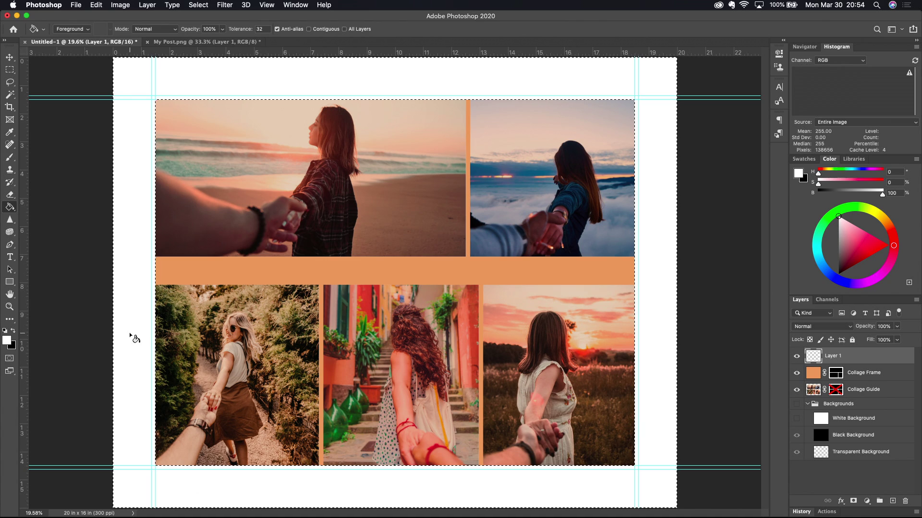
key(super+d)
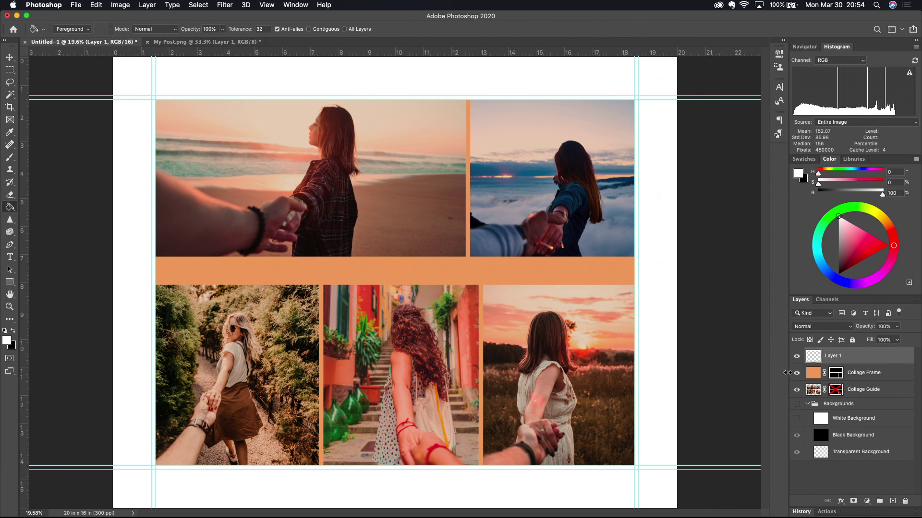
click(796, 357)
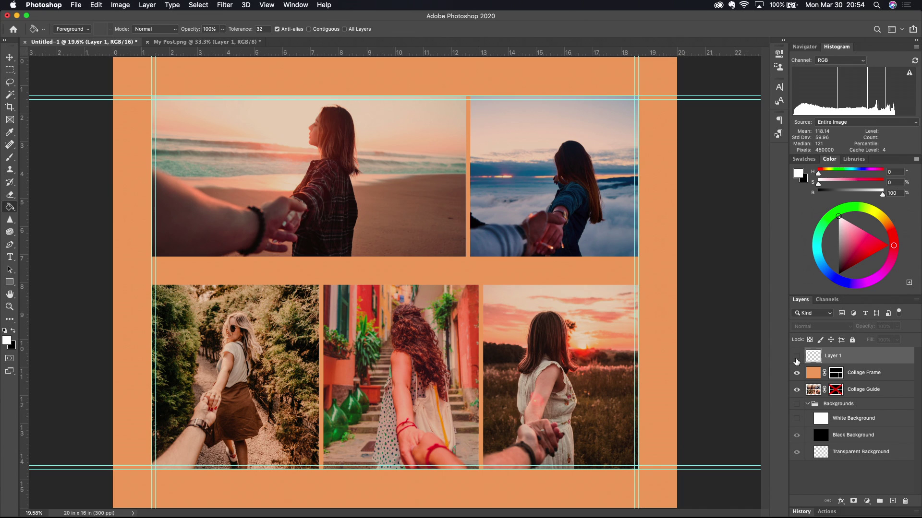
click(796, 359)
click(797, 359)
click(797, 359)
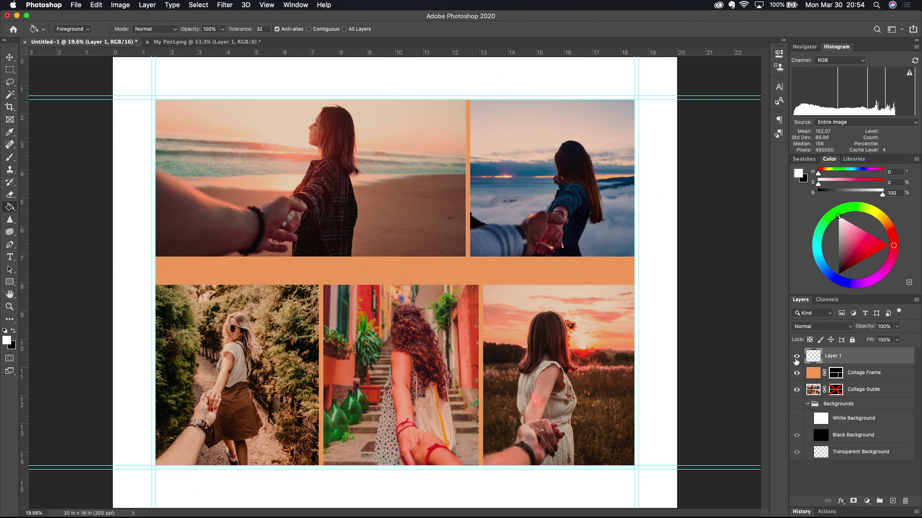
Rename the white border layer as Mat Layer.
double_click(835, 356)
text(Mat Layer)
key(Return)
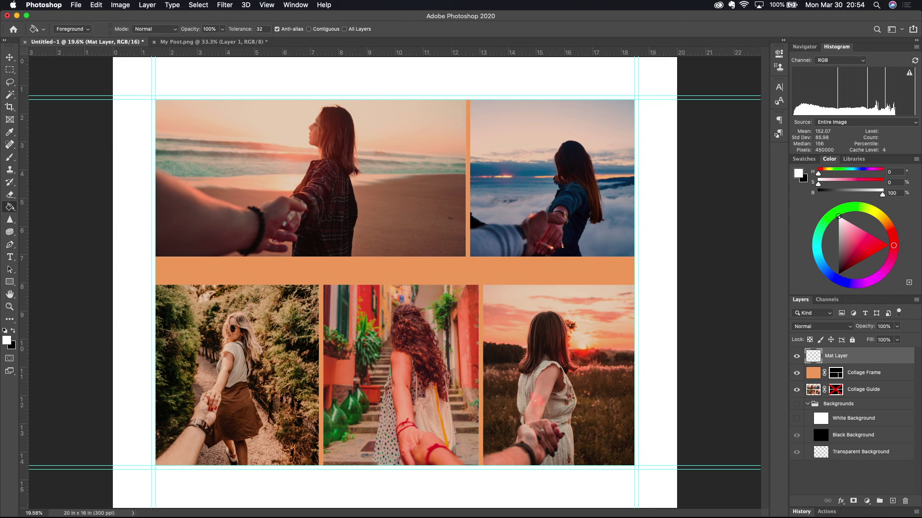
Add the 60 pt text "Mat Layer - Do Not Print" on the mat's upper border.
click(10, 257)
click(276, 79)
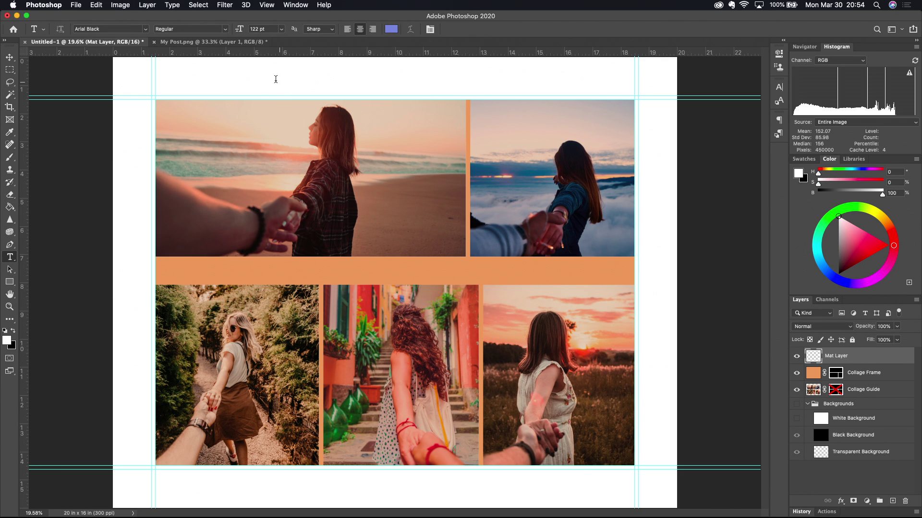
click(276, 79)
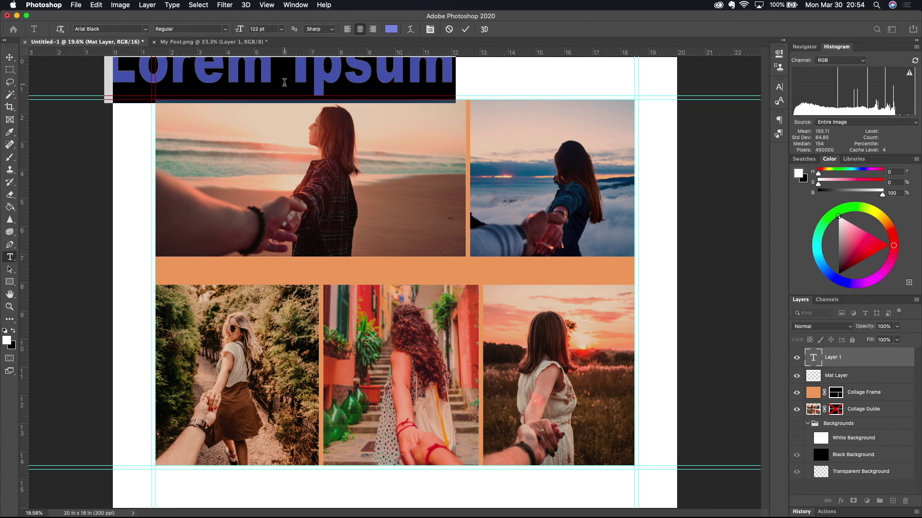
click(282, 29)
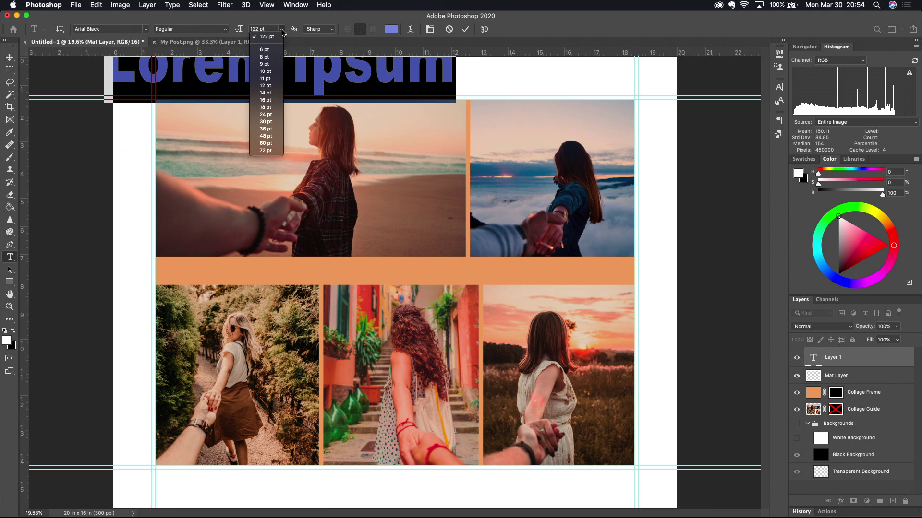
click(266, 143)
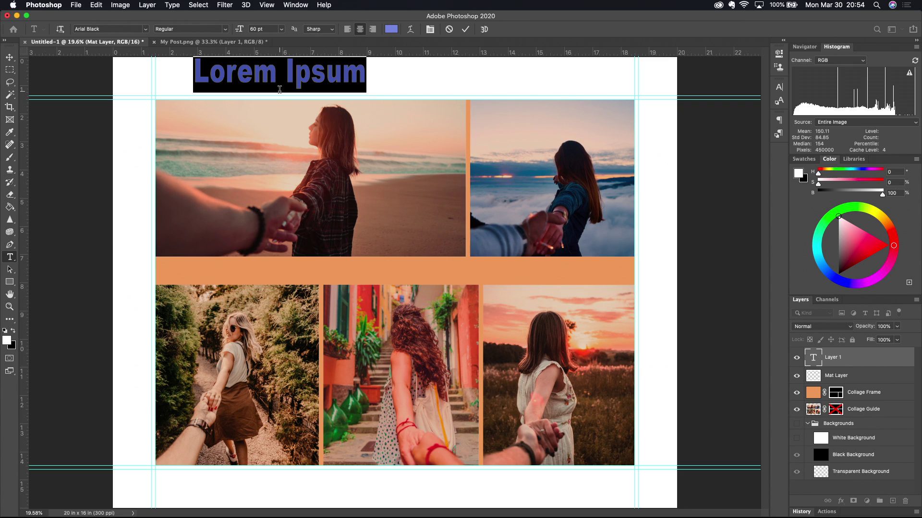
text(Mat L)
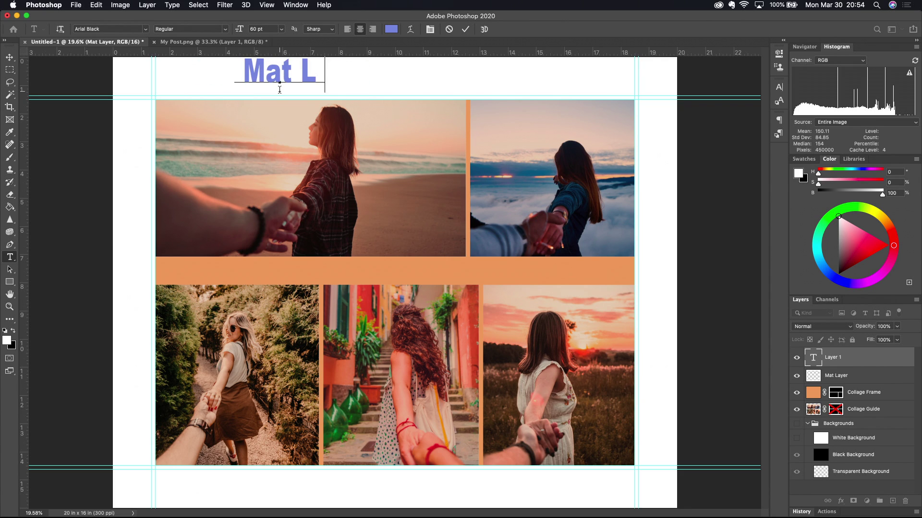
text(ayer)
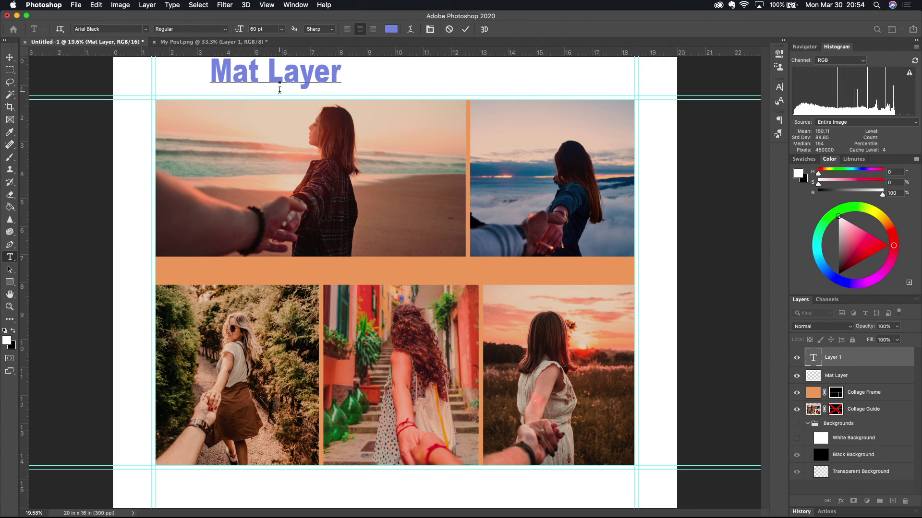
text( - Don)
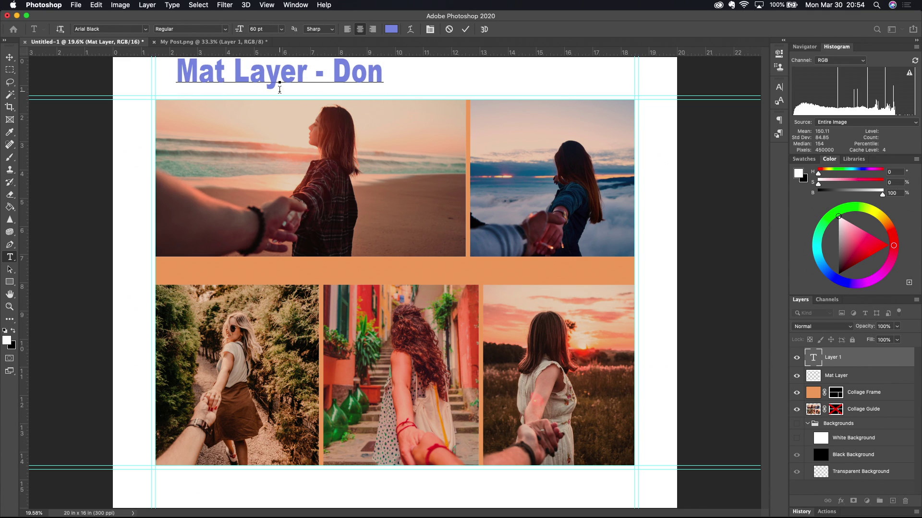
key(BackSpace)
text(No)
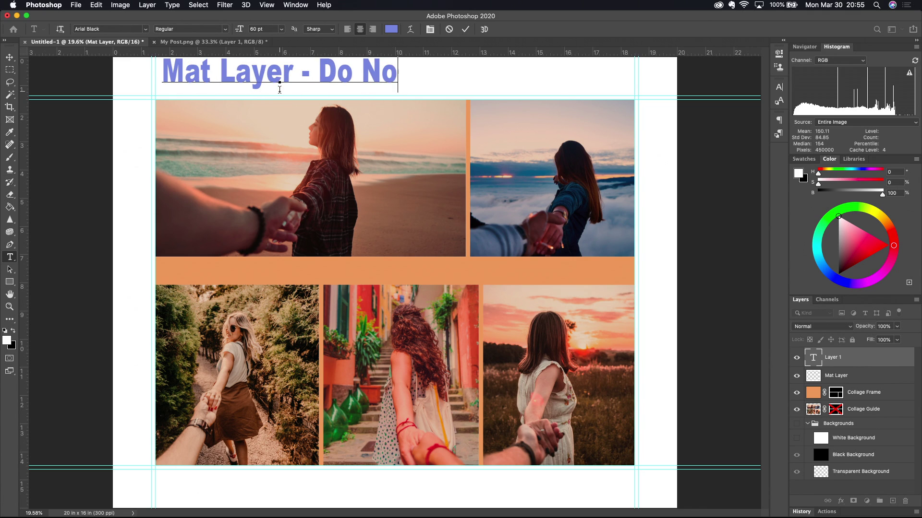
text(t Print)
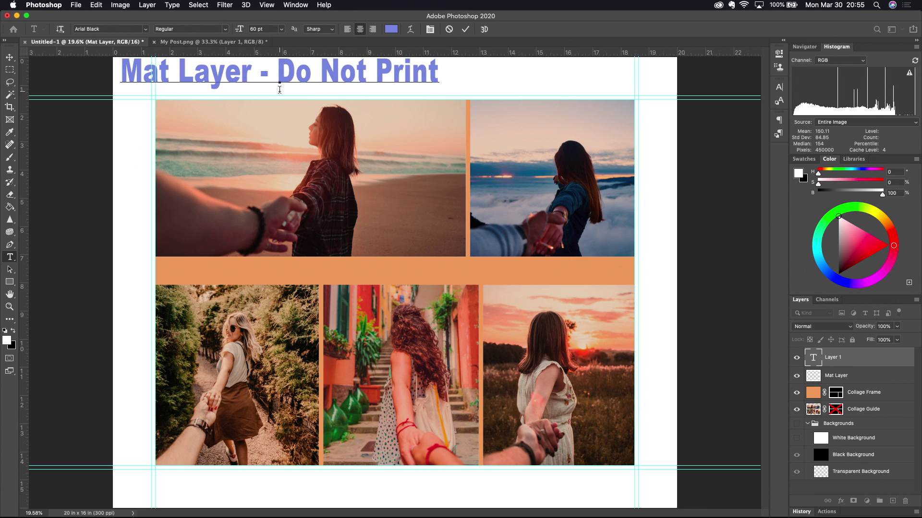
click(839, 379)
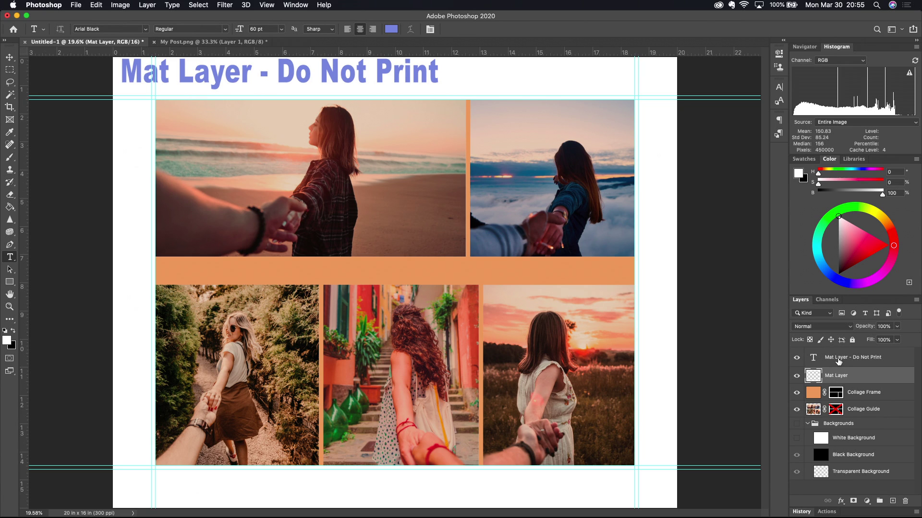
Move the "Mat Layer - Do Not Print" text to the horizontal centre of the upper mat border.
click(839, 360)
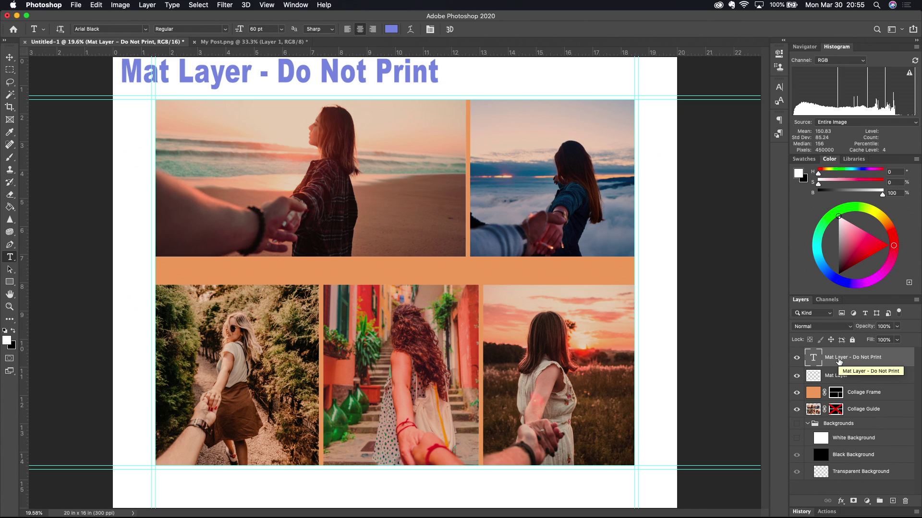
key(v)
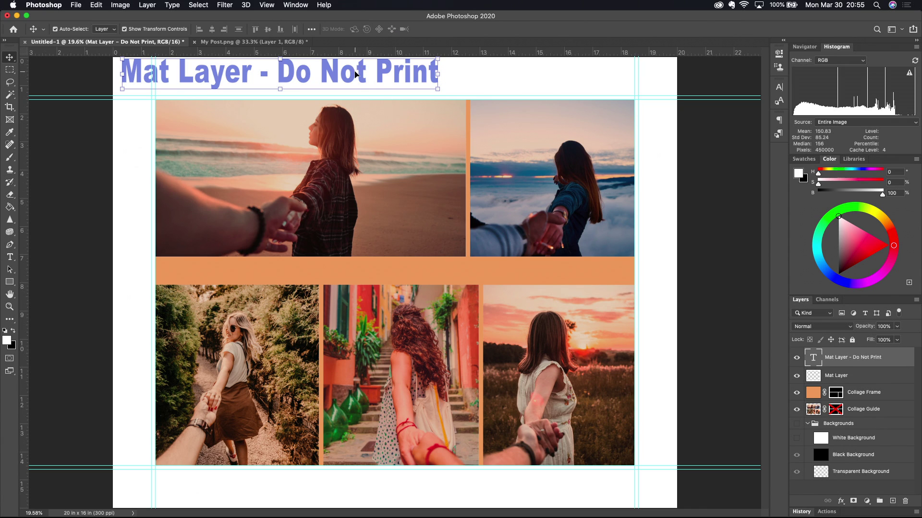
drag(348, 77, 463, 80)
key(shift+Up)
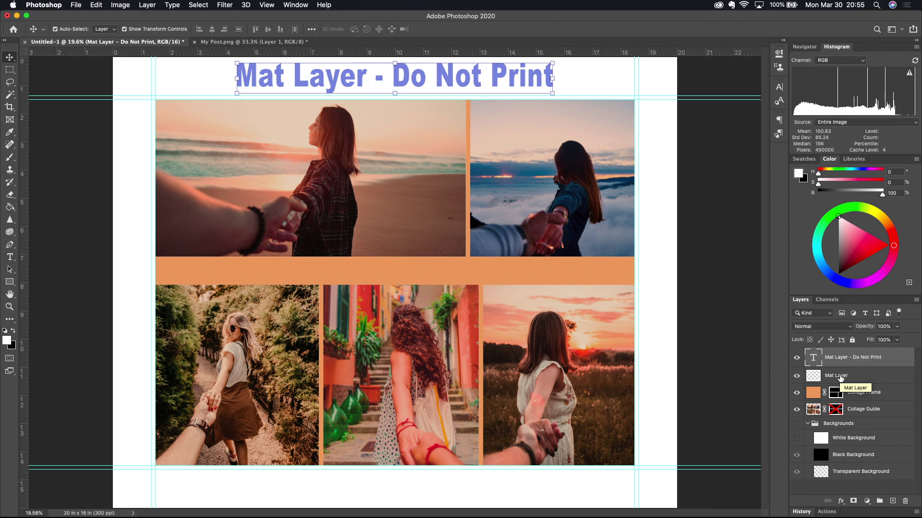
Group the text layer with Mat Layer and name the group Mat Layers - Do Not Print.
click(859, 380)
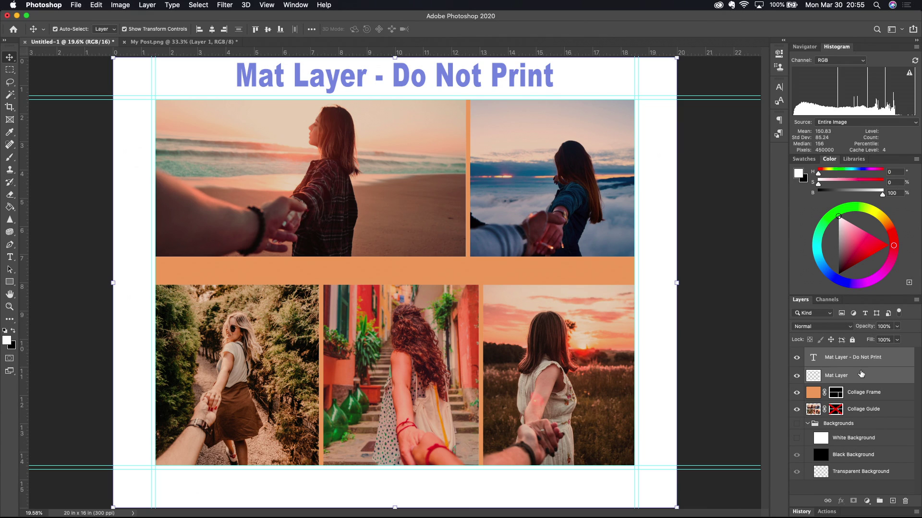
click(879, 501)
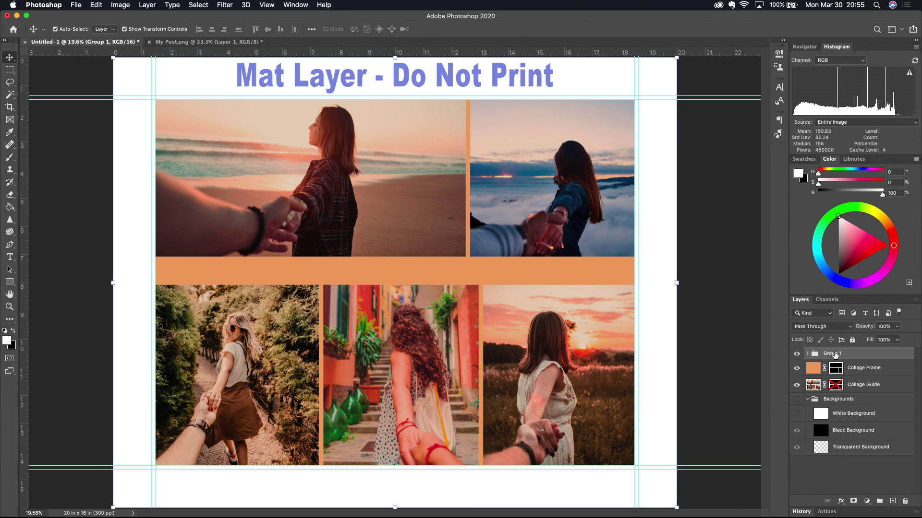
double_click(834, 352)
text(Mat Layers - Do Not Print)
key(Return)
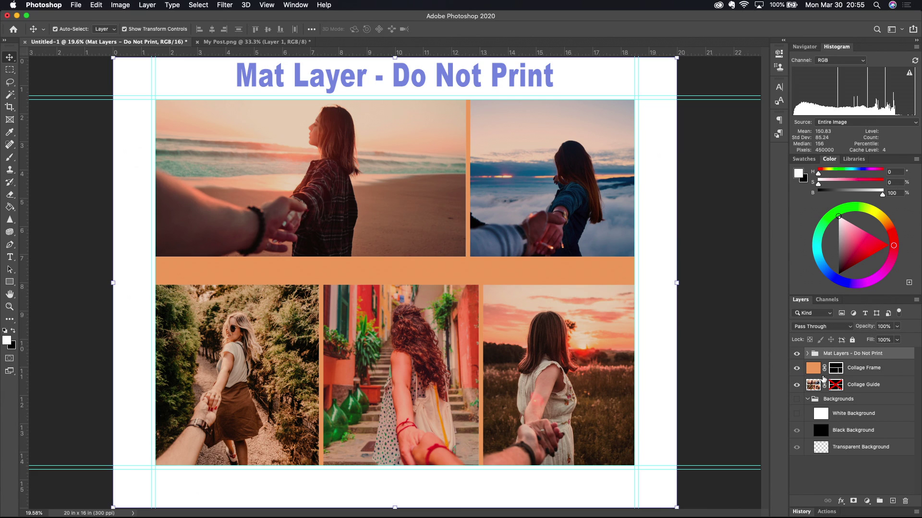
Compare the collage with the Mat Layers - Do Not Print group hidden and shown.
click(797, 353)
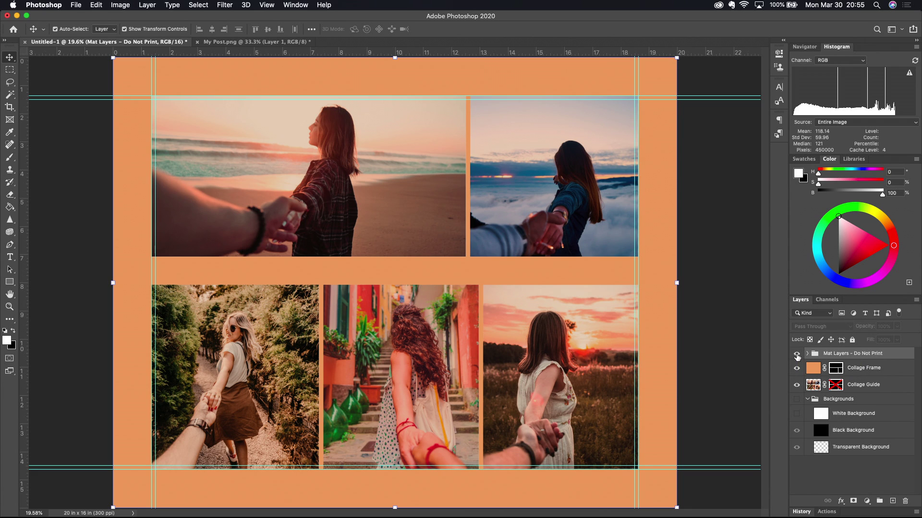
click(796, 355)
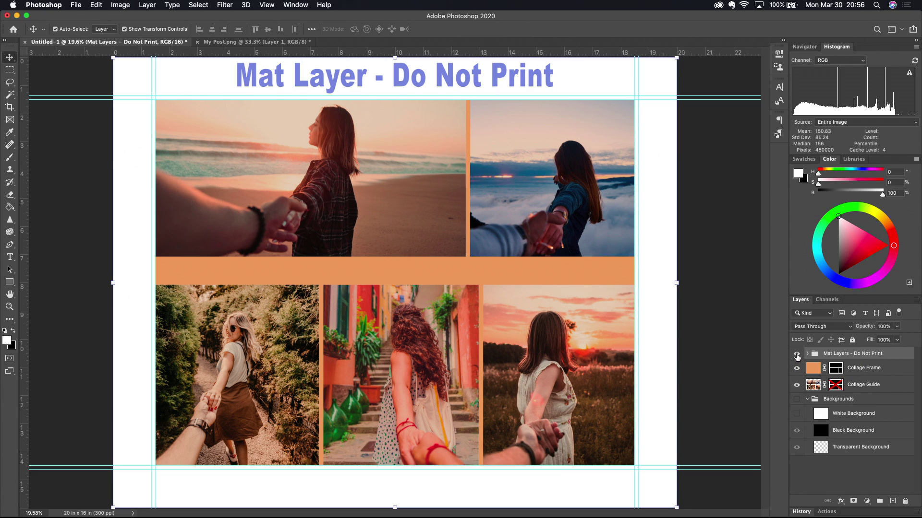
click(797, 355)
click(797, 355)
click(797, 355)
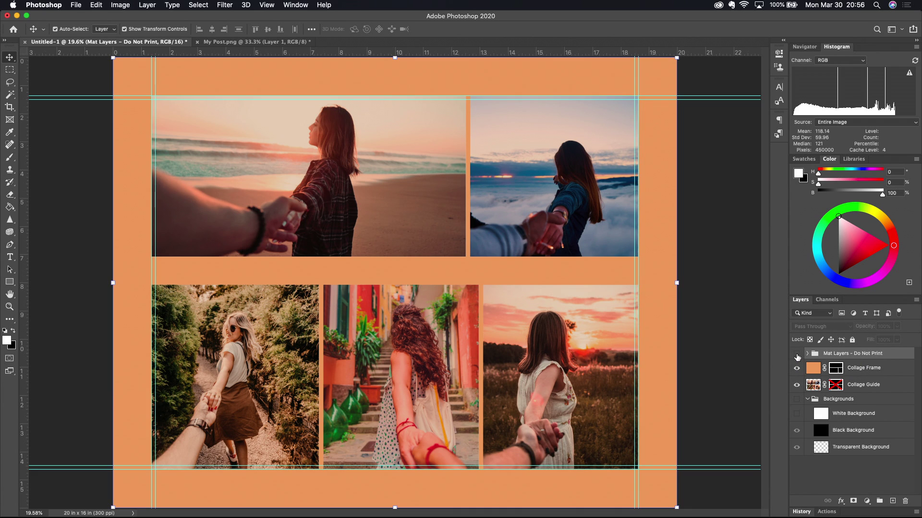
click(797, 356)
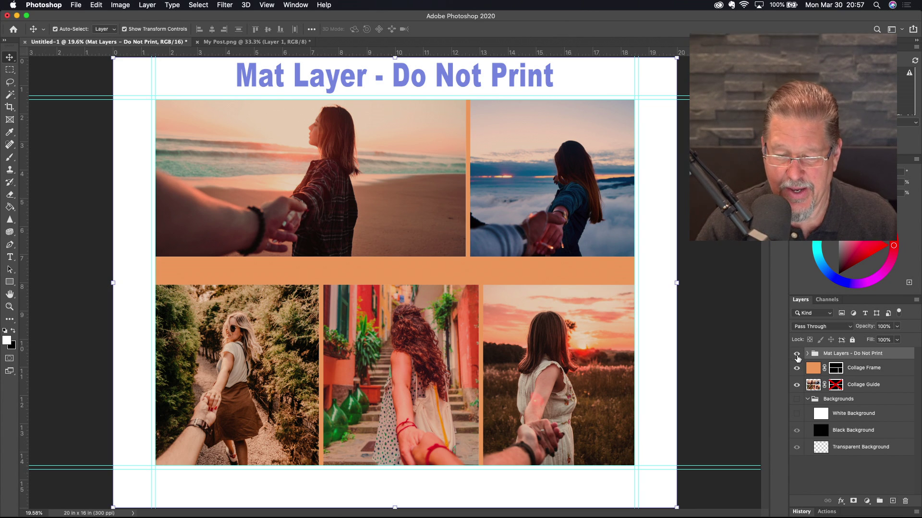
Fill the Collage Frame layer with white.
click(883, 373)
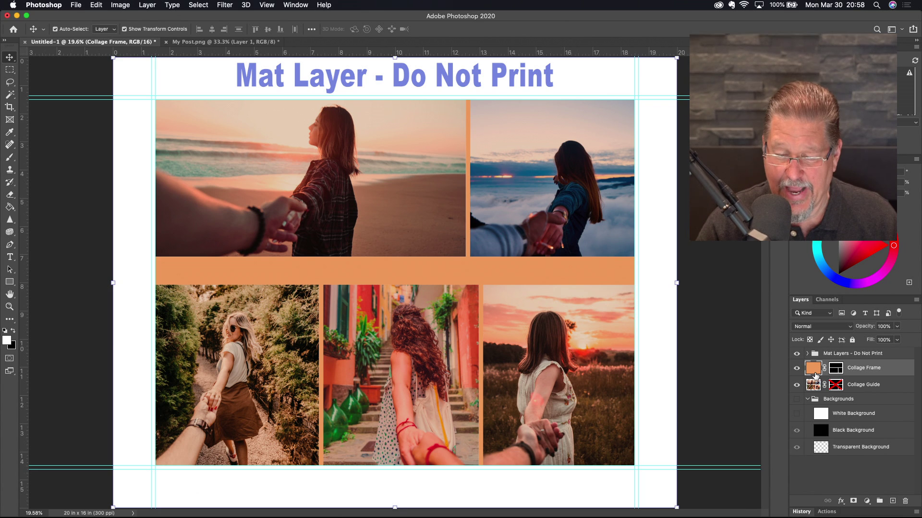
key(g)
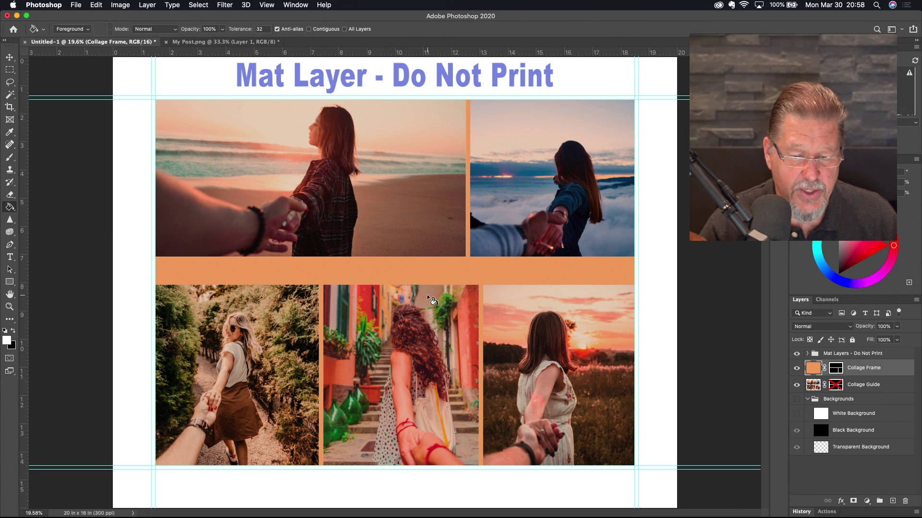
click(447, 262)
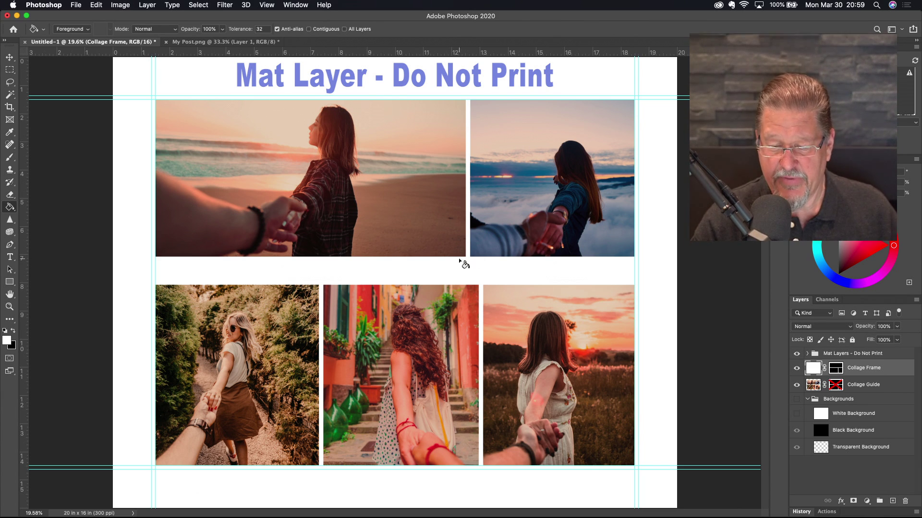
Hide the Mat Layers - Do Not Print group and select the photo openings by loading the Collage Frame mask and inverting the selection.
click(796, 354)
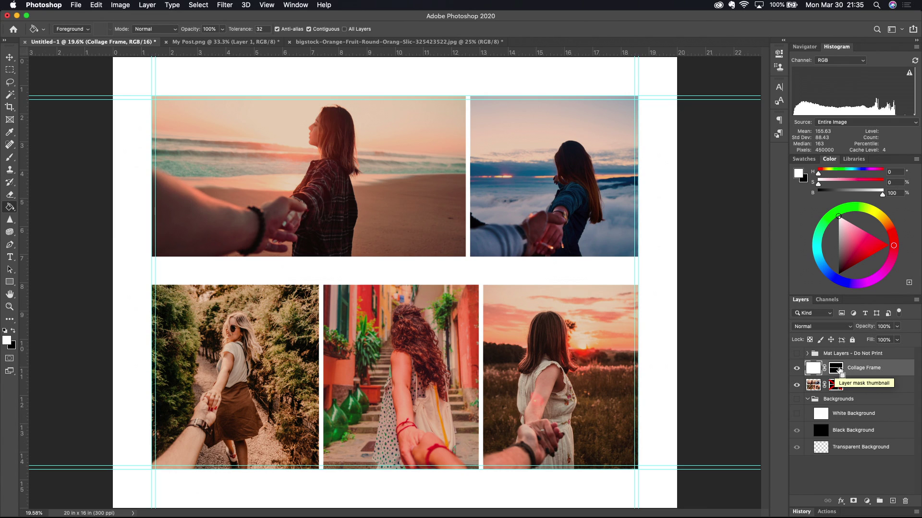
super+click(839, 370)
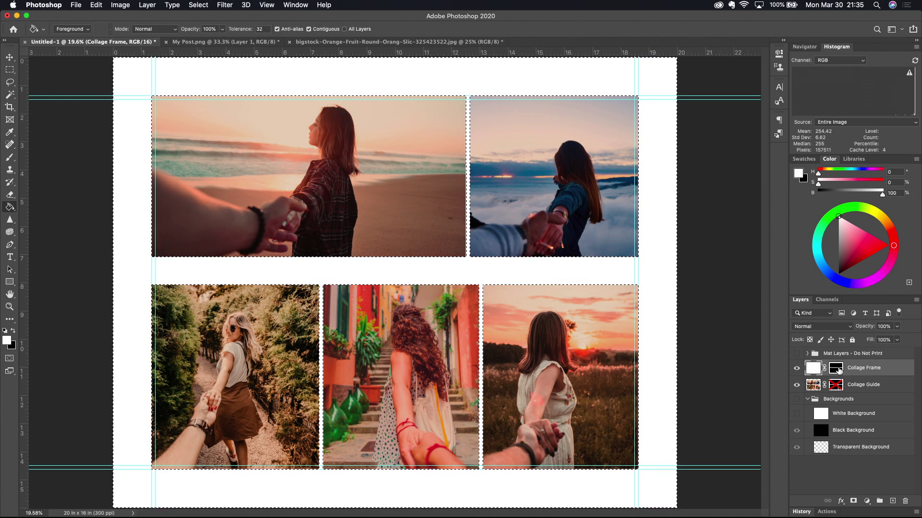
click(481, 85)
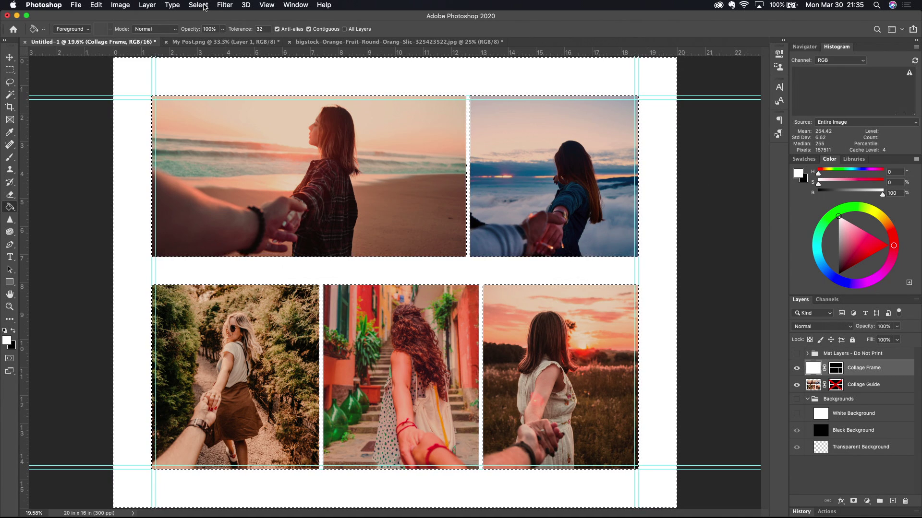
click(204, 5)
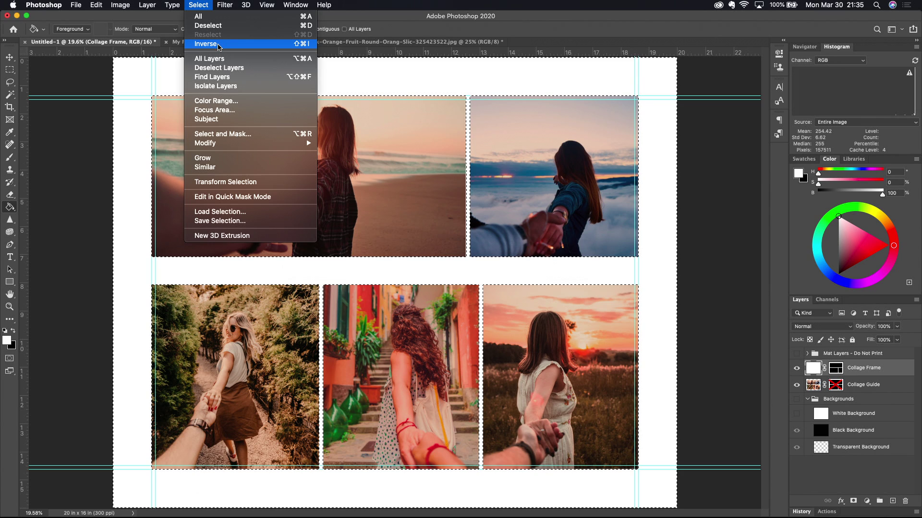
click(218, 45)
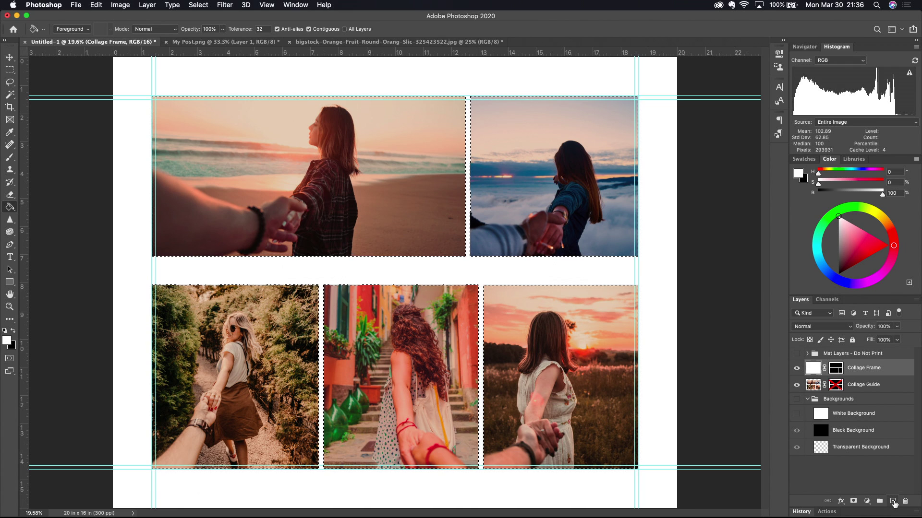
Add a new layer, fill the selected photo openings with green #21ff0a, and deselect.
click(893, 502)
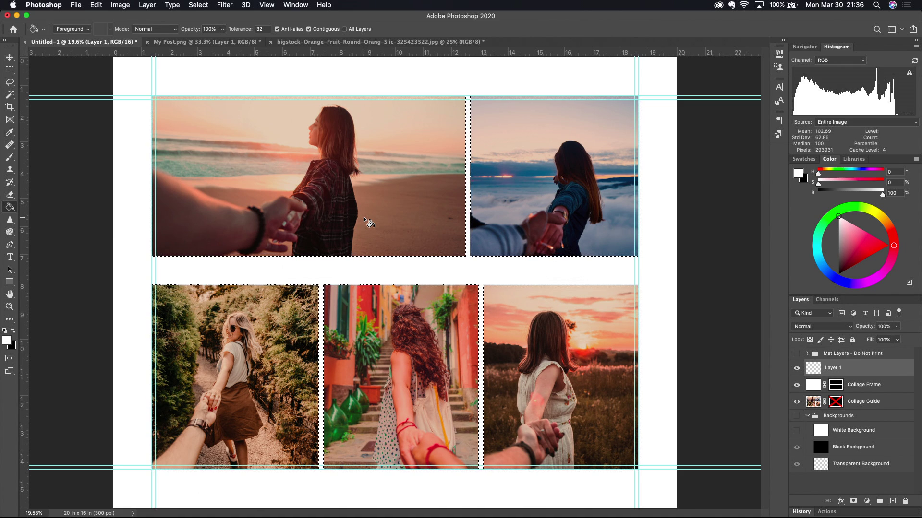
click(7, 341)
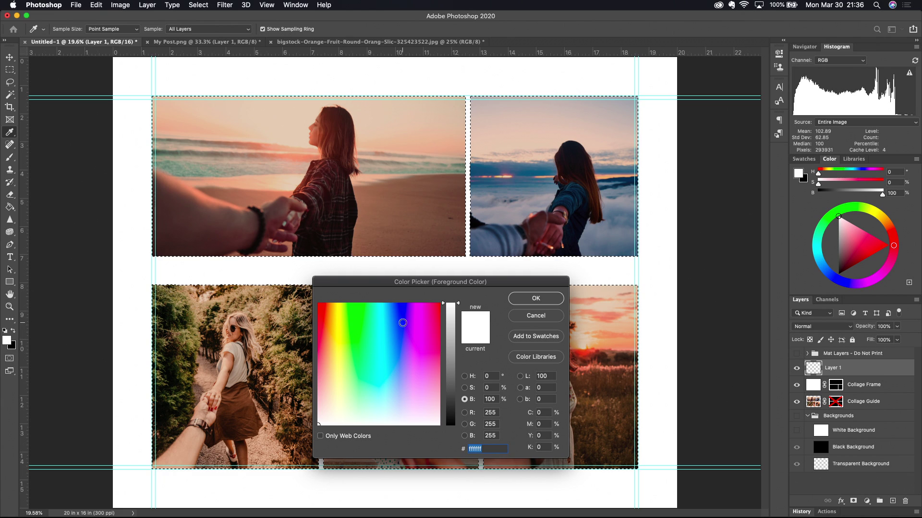
text(22ff0a)
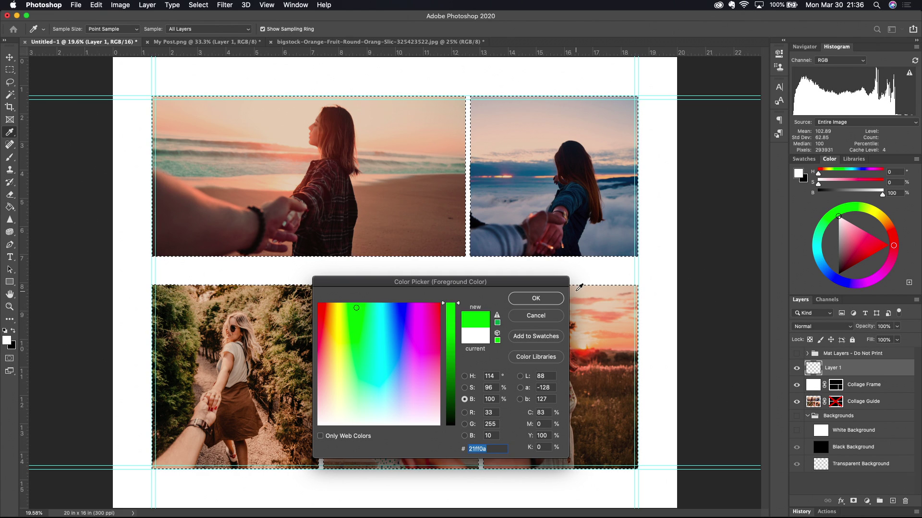
click(547, 298)
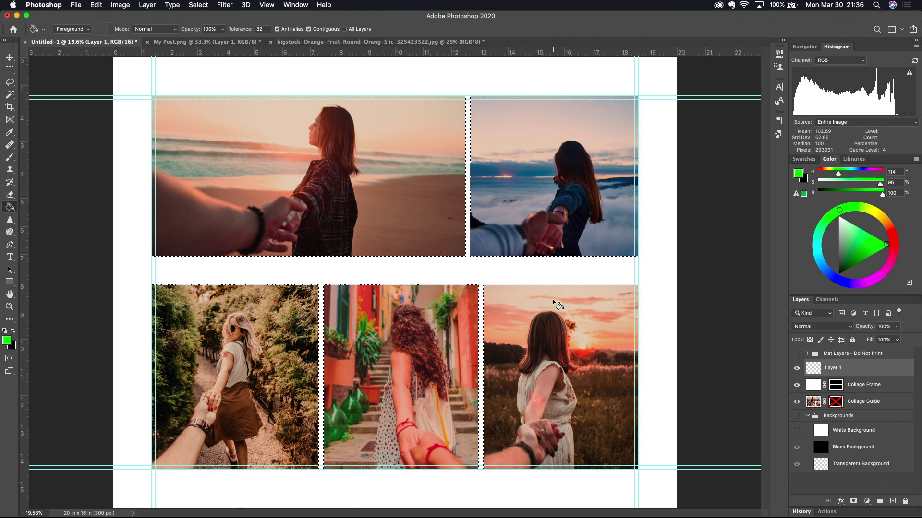
click(268, 166)
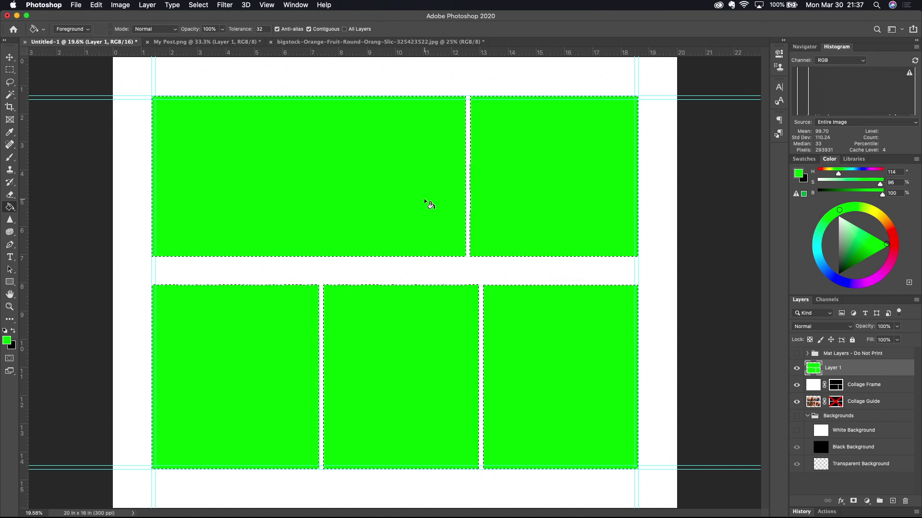
key(super+d)
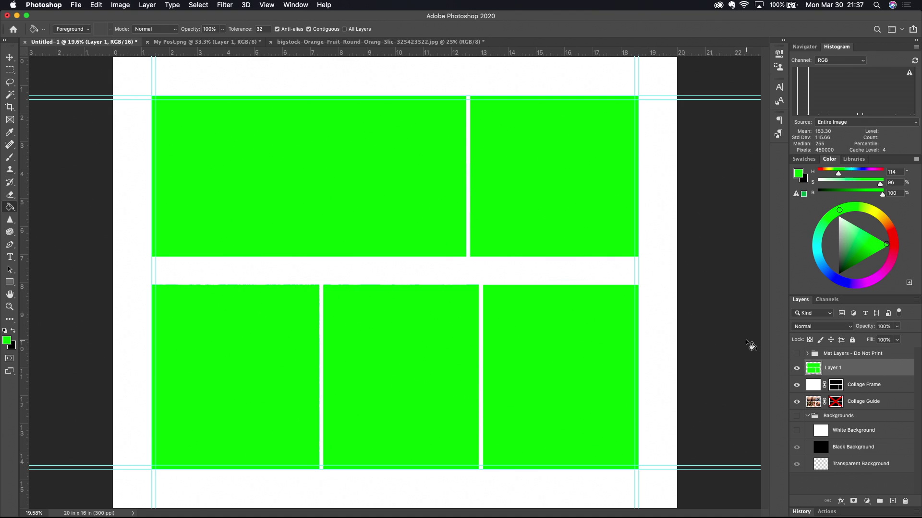
Rename the green layer Picture 01 and duplicate it four times.
double_click(834, 369)
text(Picture 01)
key(Return)
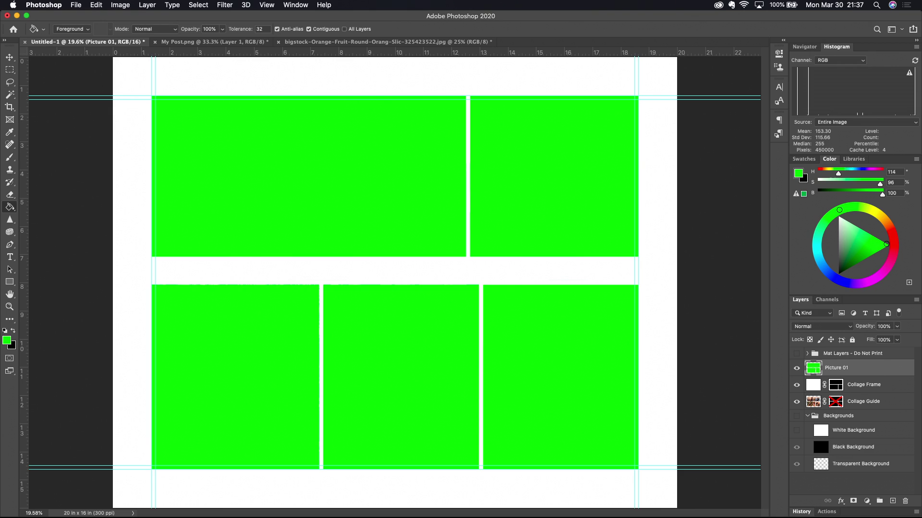
key(super+j)
key(super+j)
key(super+j)
key(super+j)
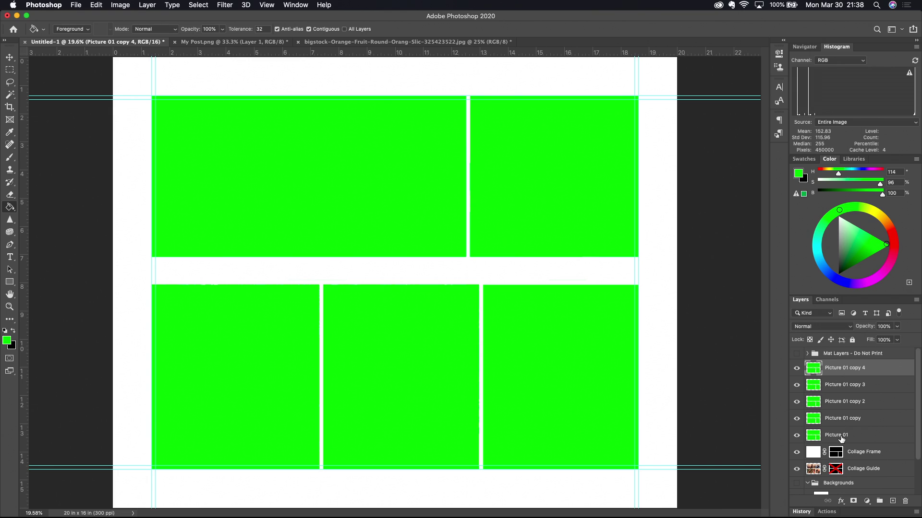
Move the original Picture 01 layer above its four copies and hide the copies.
click(858, 437)
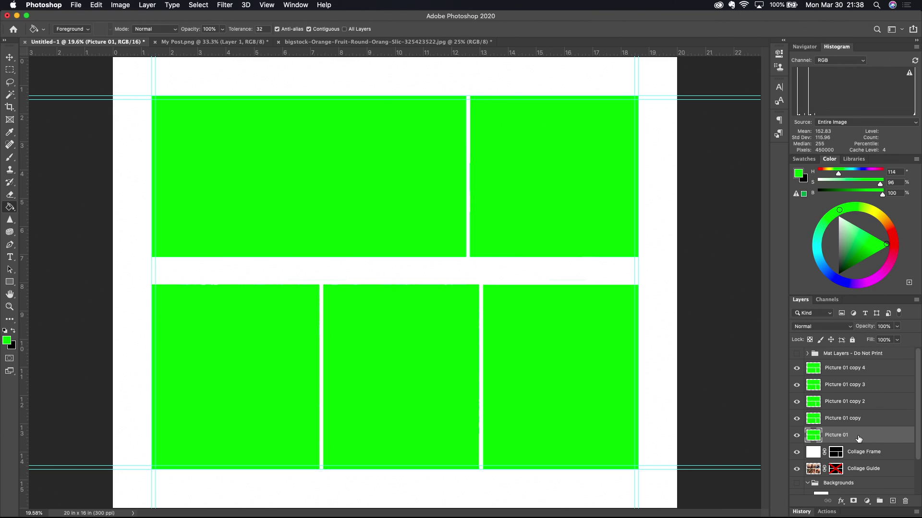
drag(858, 438, 857, 364)
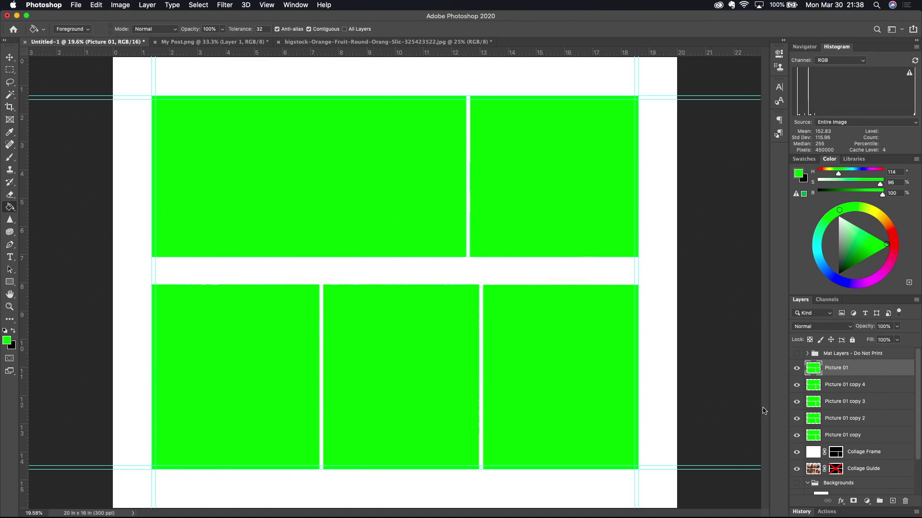
drag(797, 390, 797, 441)
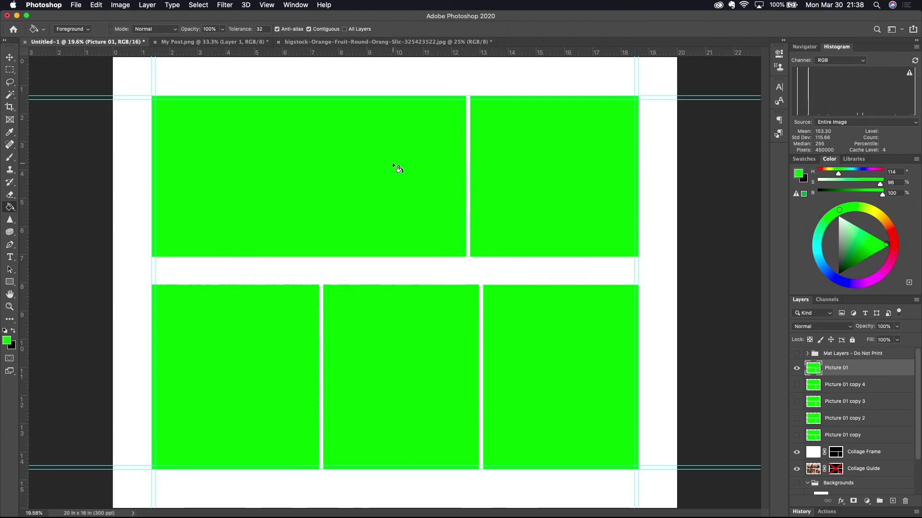
On Picture 01, select every green opening except the wide upper-left one with the Magic Wand, delete them, and deselect.
key(w)
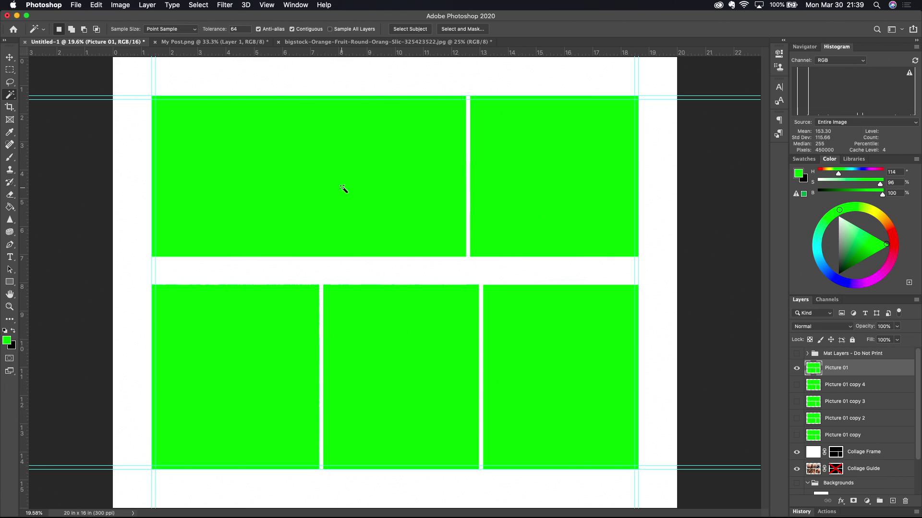
click(546, 172)
key(shift)
shift+click(265, 363)
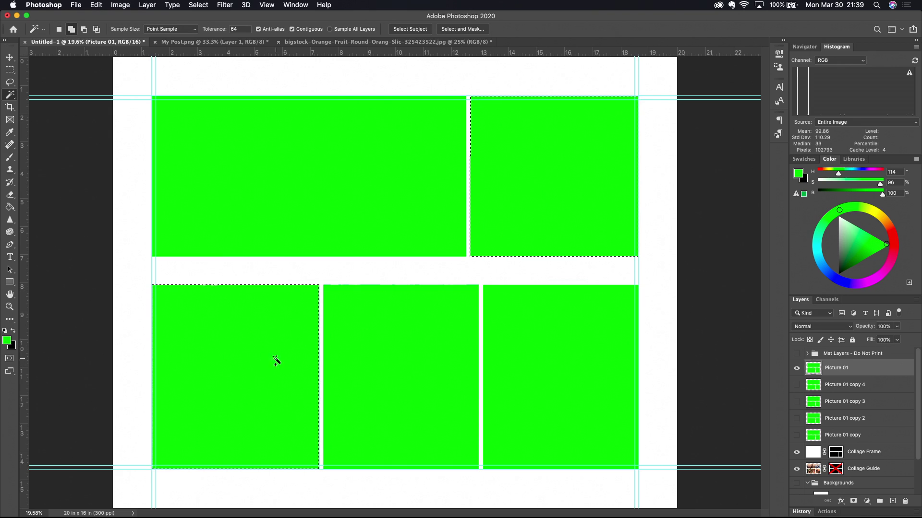
shift+click(412, 358)
shift+click(569, 361)
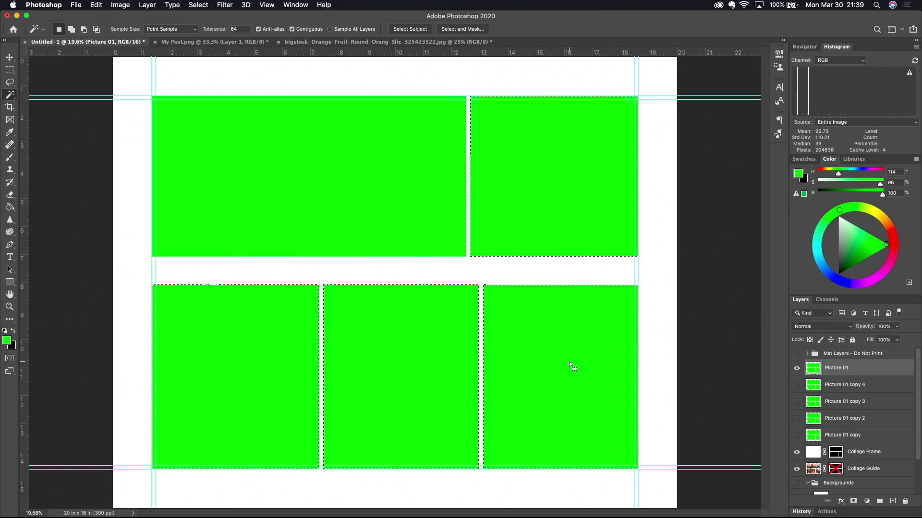
key(Delete)
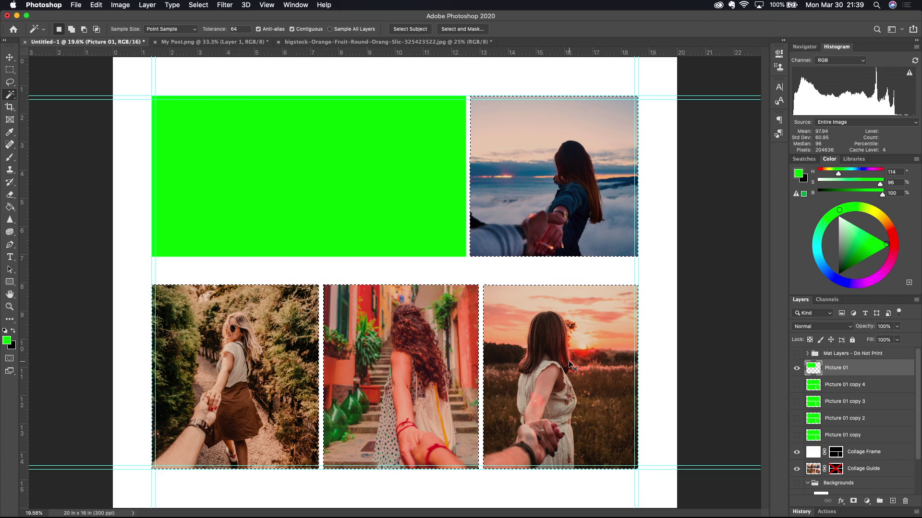
key(super+d)
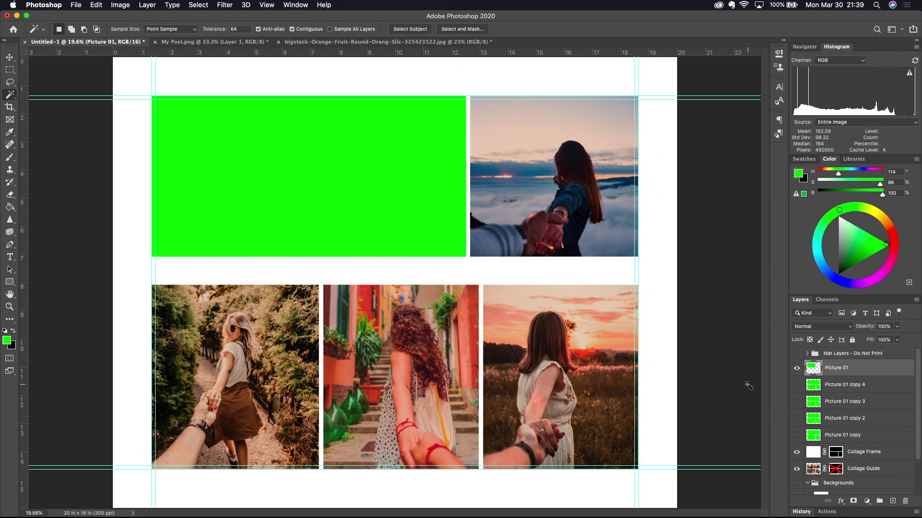
Hide Picture 01, show the Picture 01 copy 4 layer and rename it Picture 02.
click(796, 369)
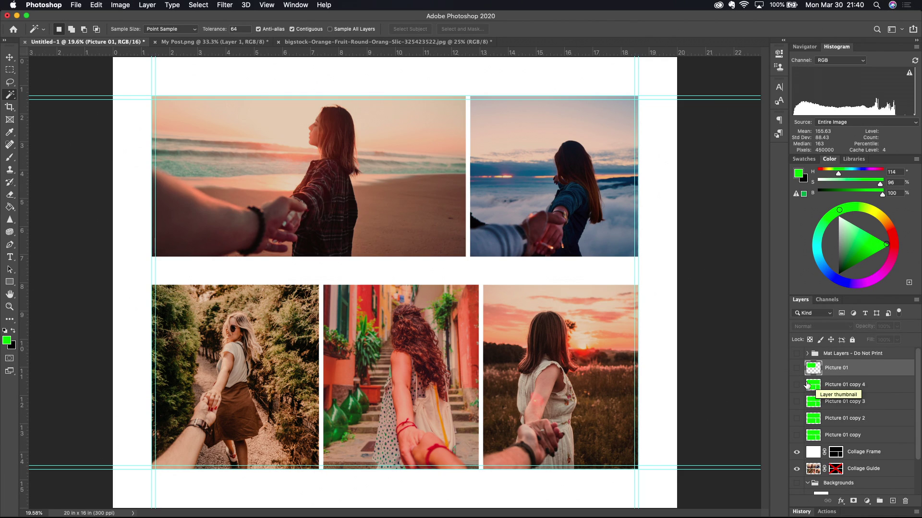
click(796, 385)
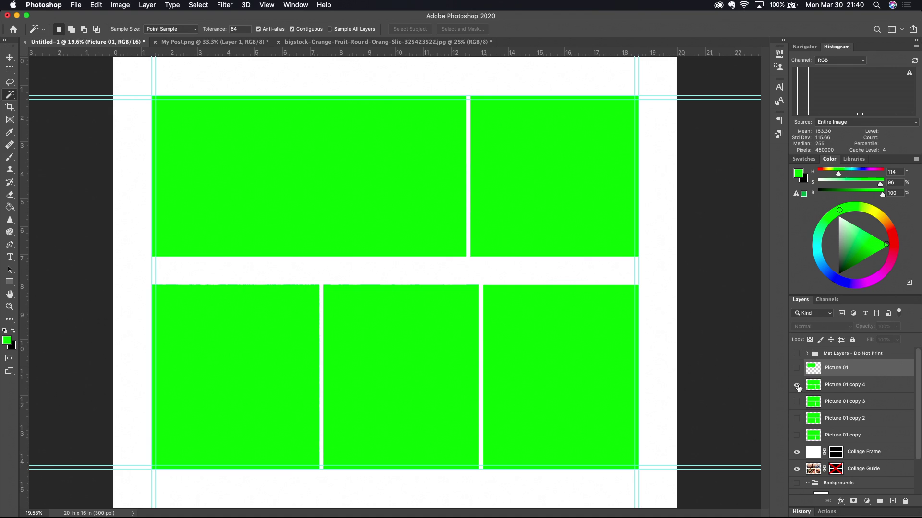
double_click(855, 387)
key(Right)
key(BackSpace)
key(BackSpace)
key(BackSpace)
key(BackSpace)
key(BackSpace)
key(BackSpace)
key(BackSpace)
key(Return)
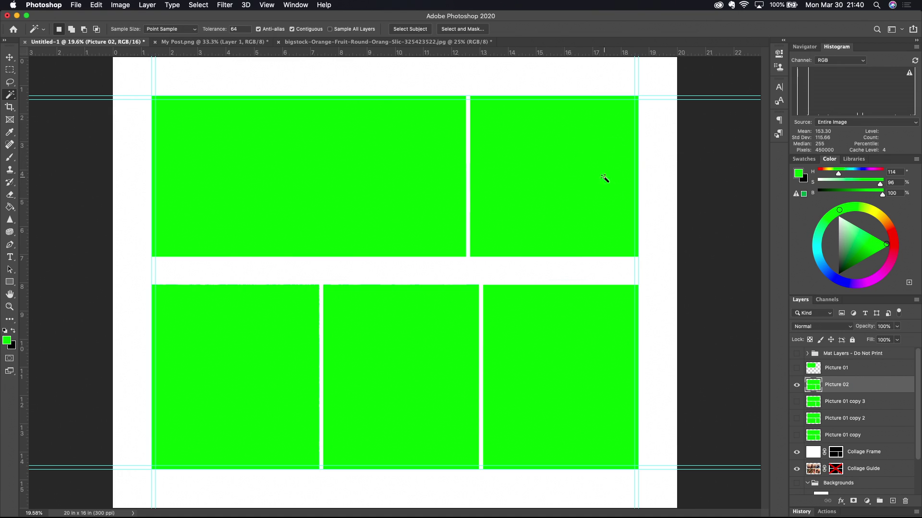
Delete every green opening except the upper-right one from Picture 02 and deselect.
click(286, 166)
shift+click(283, 364)
shift+click(431, 355)
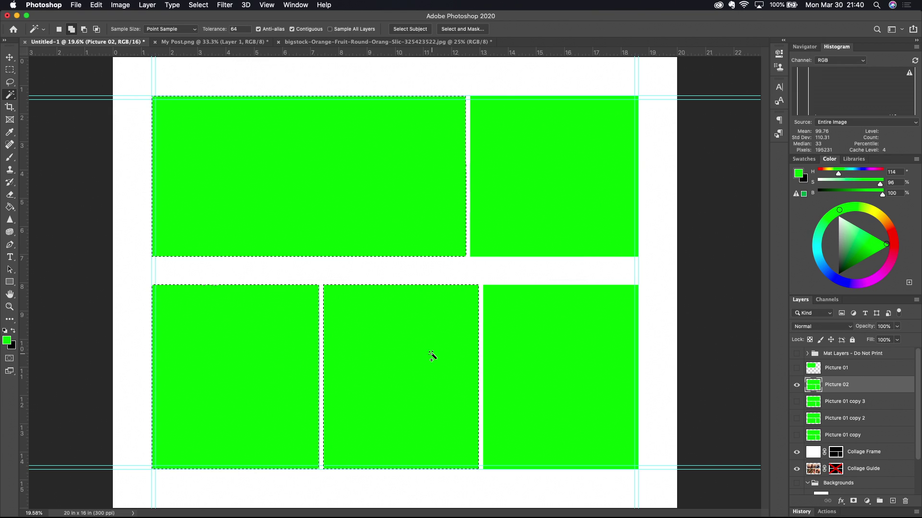
shift+click(565, 352)
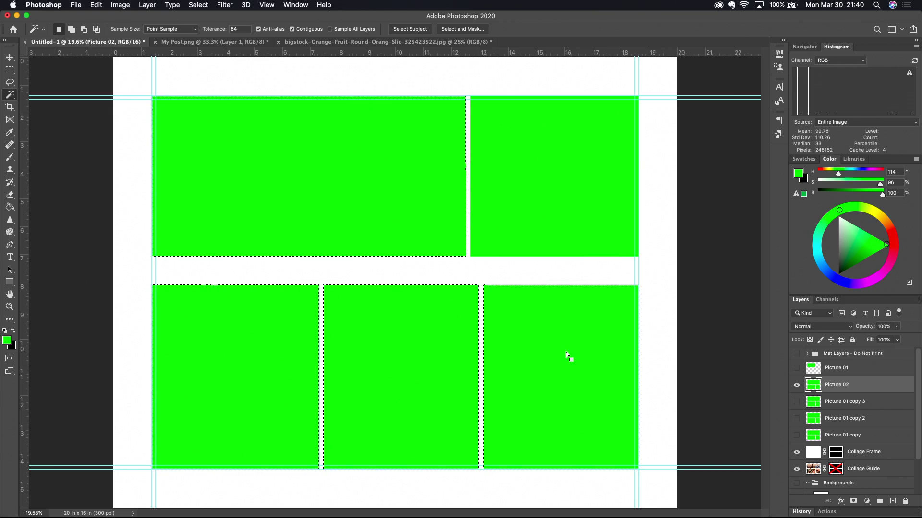
key(Delete)
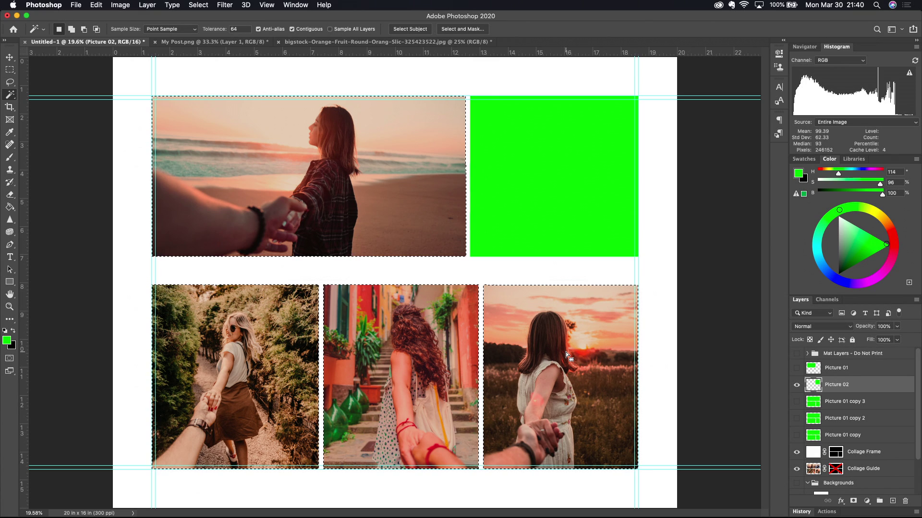
key(super+d)
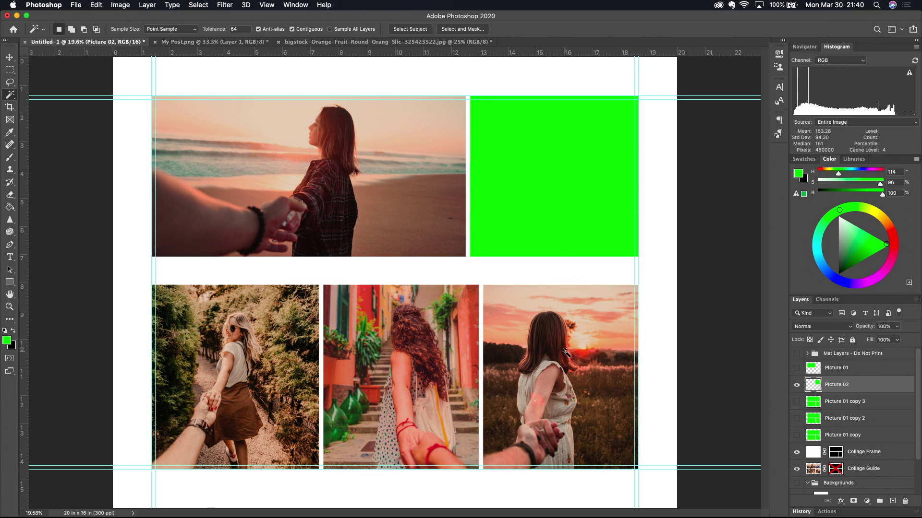
Hide Picture 02, show the Picture 01 copy 3 layer and rename it Picture 03.
click(797, 384)
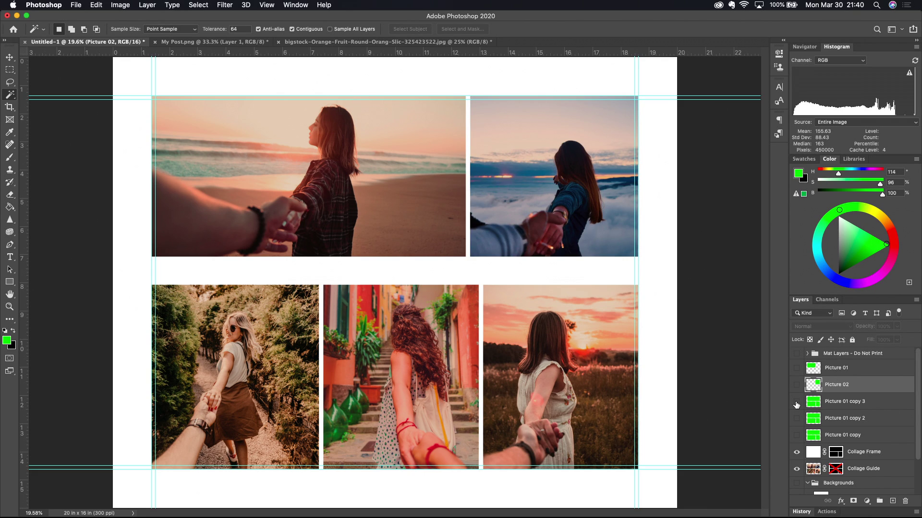
click(796, 404)
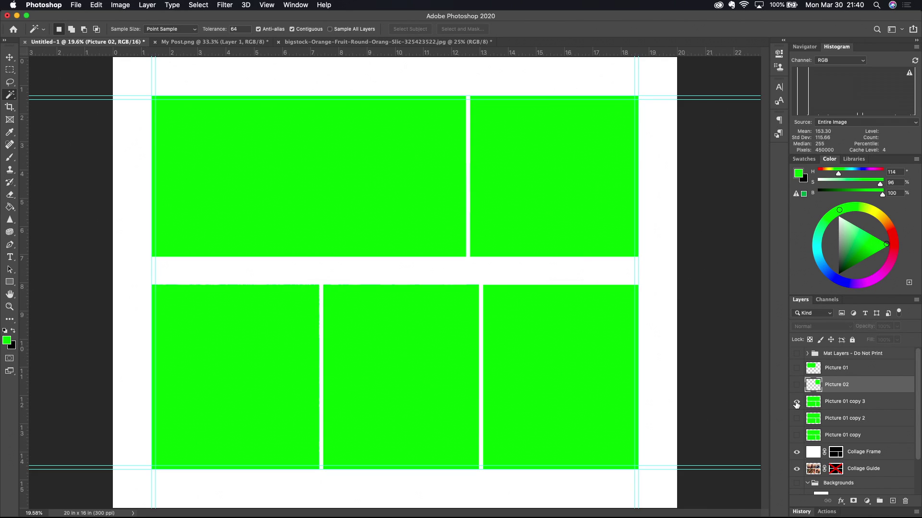
double_click(858, 402)
key(Right)
key(BackSpace)
key(BackSpace)
key(BackSpace)
key(BackSpace)
key(BackSpace)
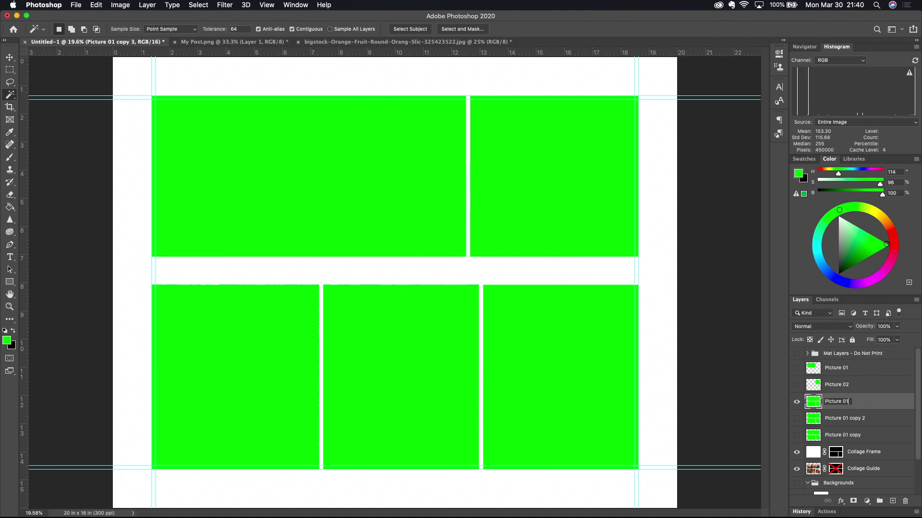
text(3)
key(Return)
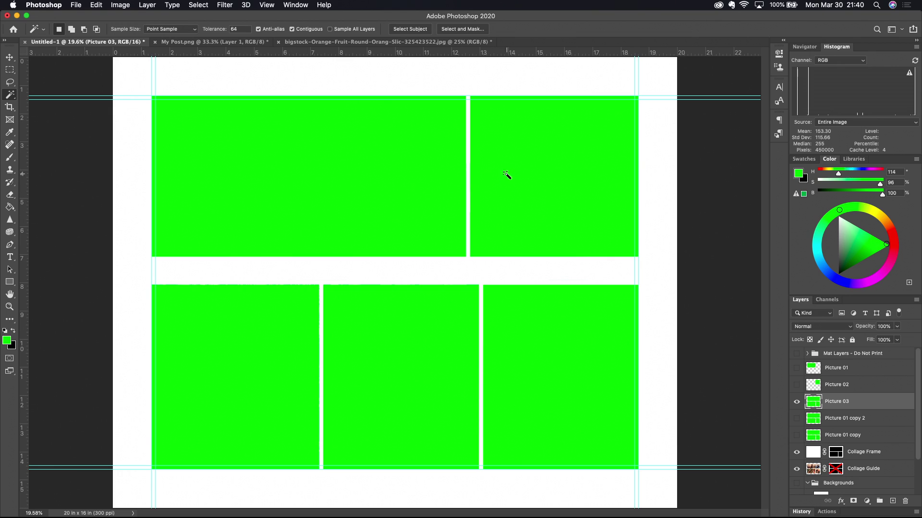
Delete every green opening except the lower-left one from Picture 03 and deselect.
click(326, 179)
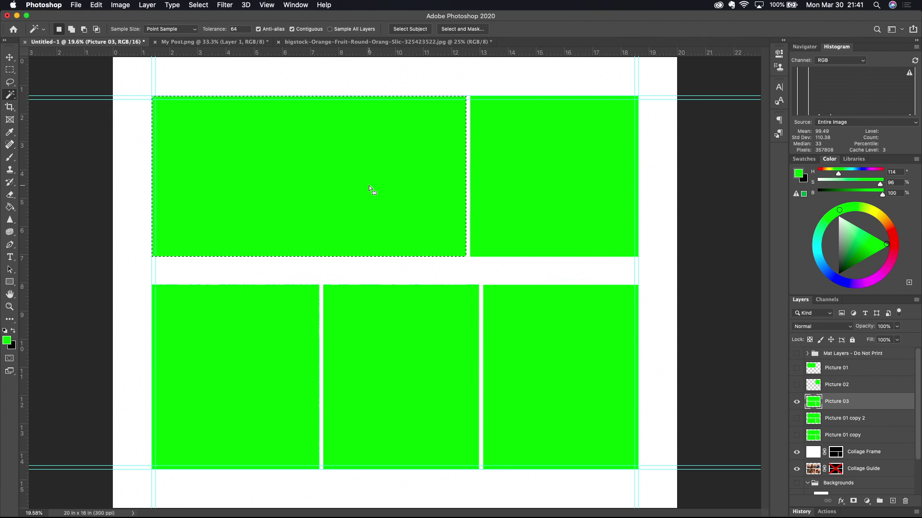
key(shift)
shift+click(554, 163)
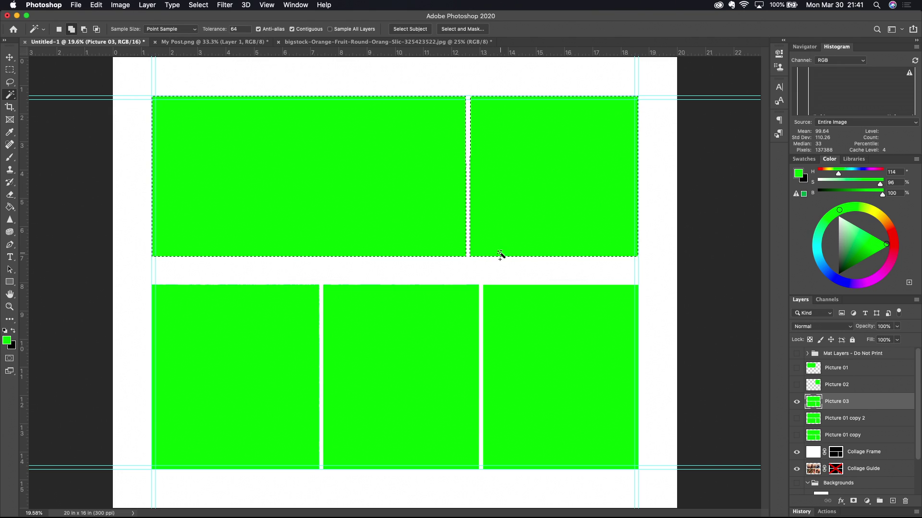
shift+click(434, 363)
shift+click(540, 363)
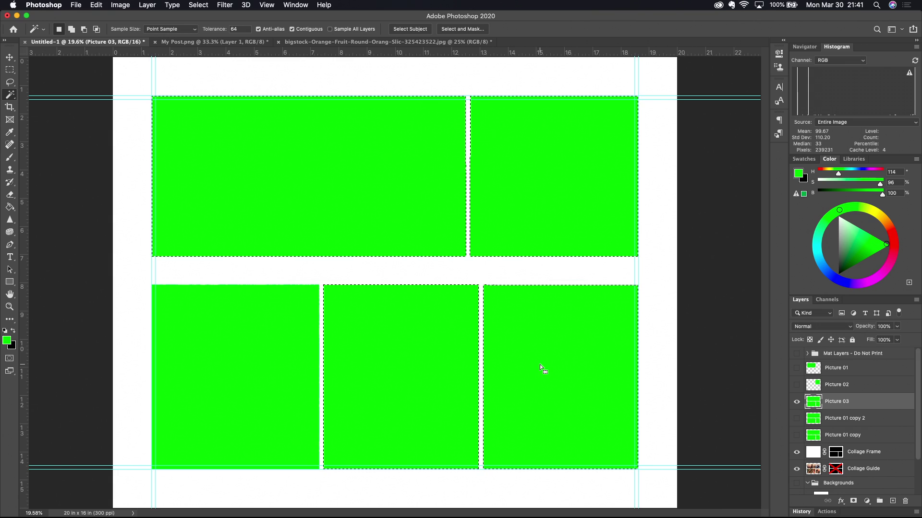
key(BackSpace)
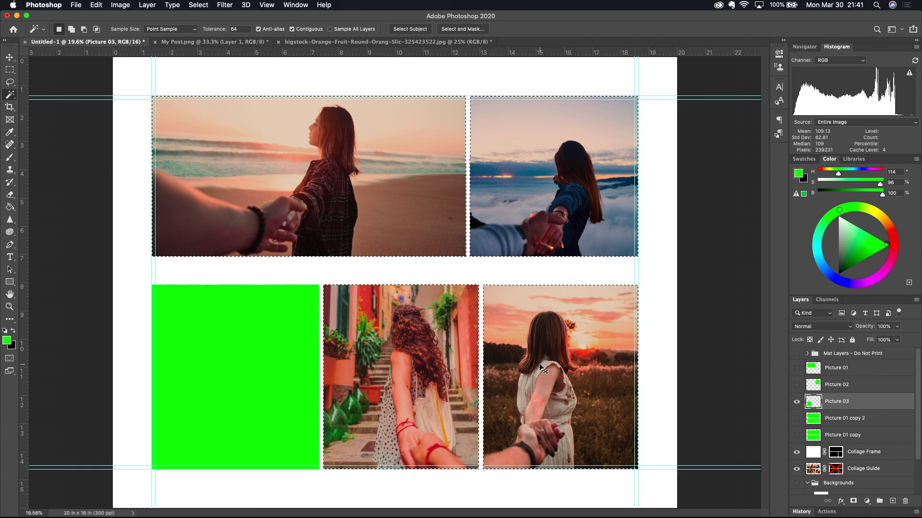
key(super+d)
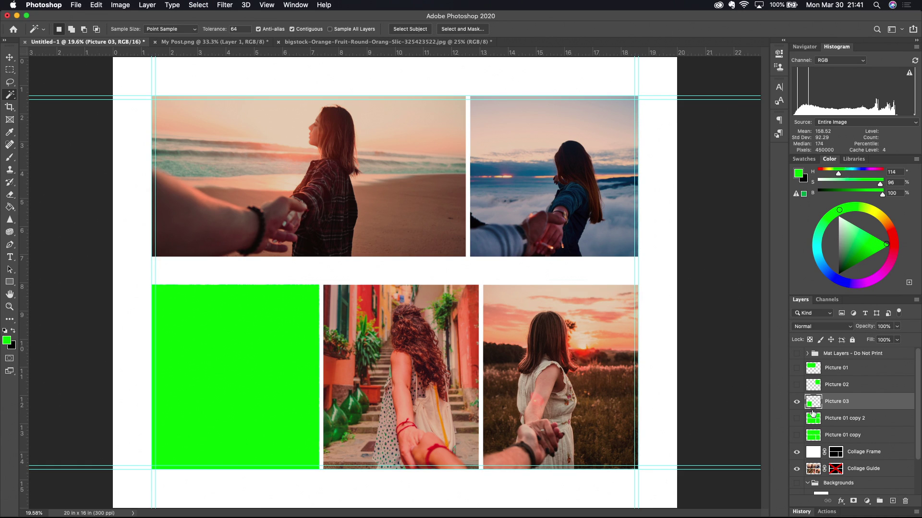
Hide Picture 03 and rename the Picture 01 copy 2 layer as Picture 04.
click(797, 404)
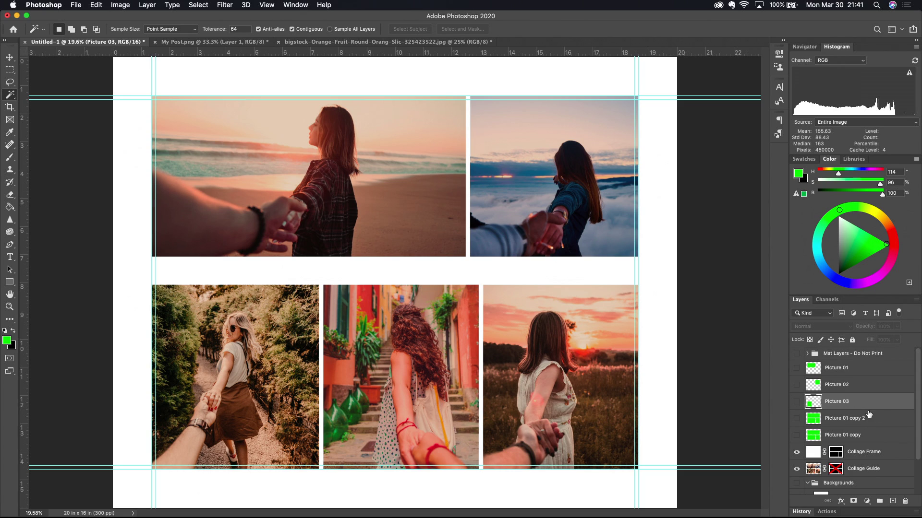
click(857, 420)
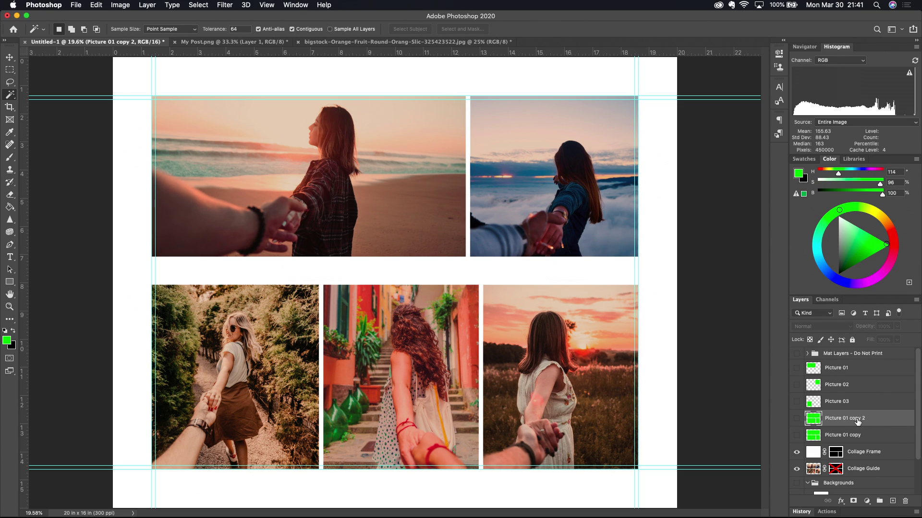
double_click(858, 418)
key(Right)
key(BackSpace)
key(BackSpace)
key(BackSpace)
key(BackSpace)
key(BackSpace)
key(BackSpace)
text(4)
key(Return)
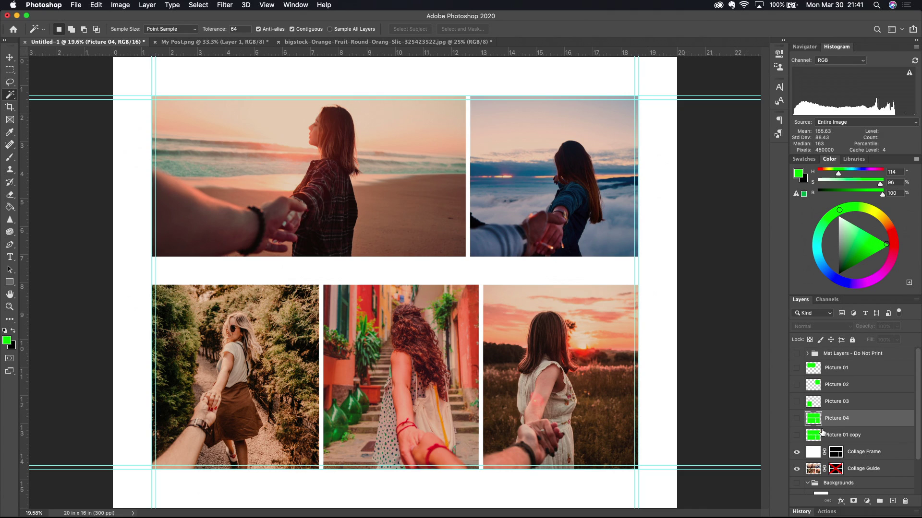
Show Picture 04, delete every green opening except the lower-middle one from it and deselect.
click(797, 420)
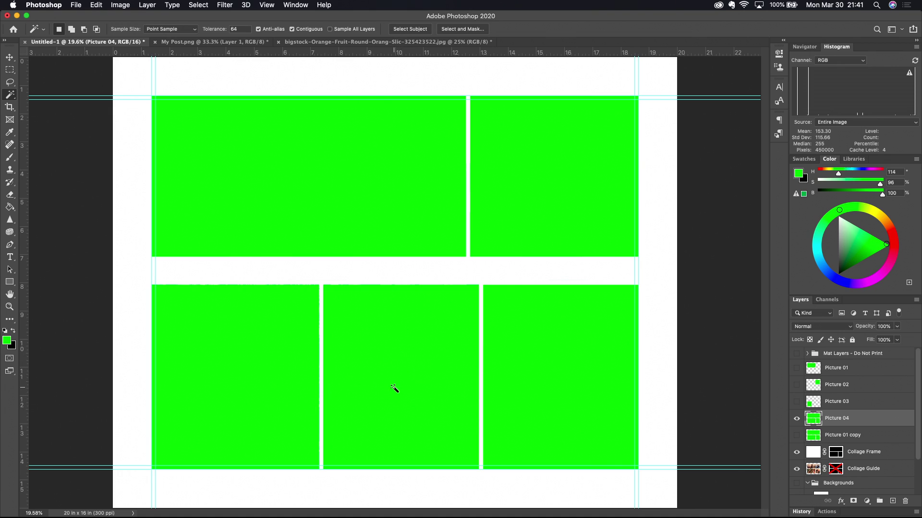
click(325, 192)
key(shift)
shift+click(541, 174)
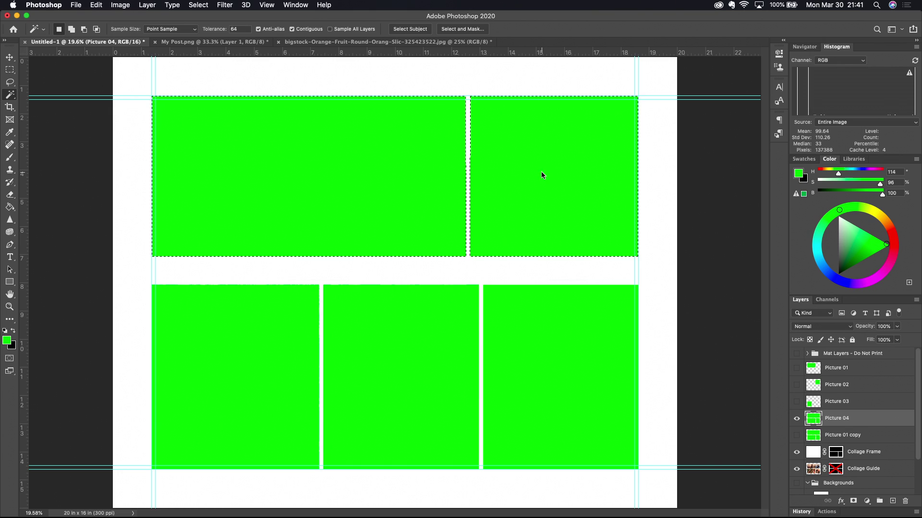
shift+click(192, 385)
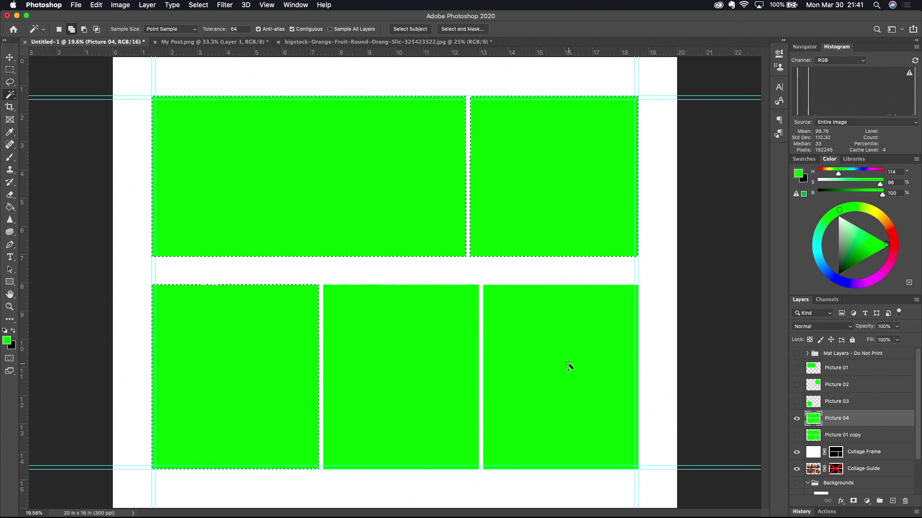
shift+click(568, 365)
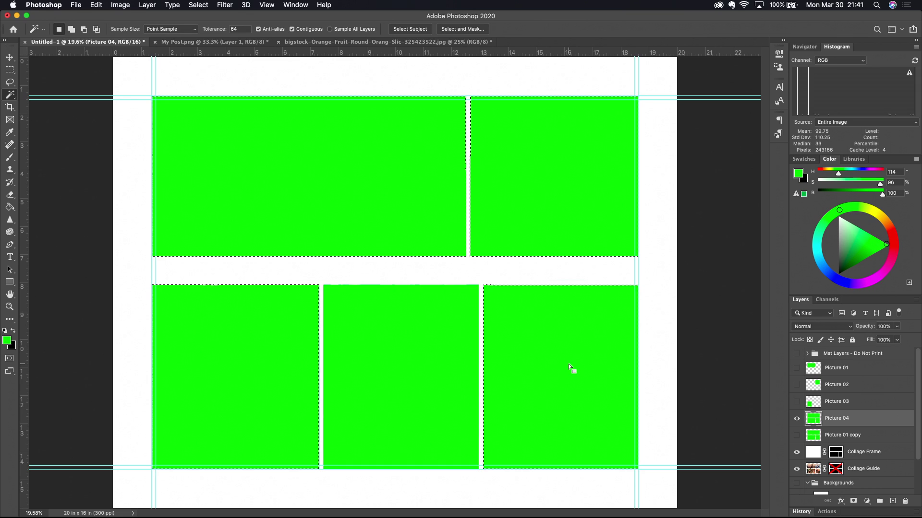
key(Delete)
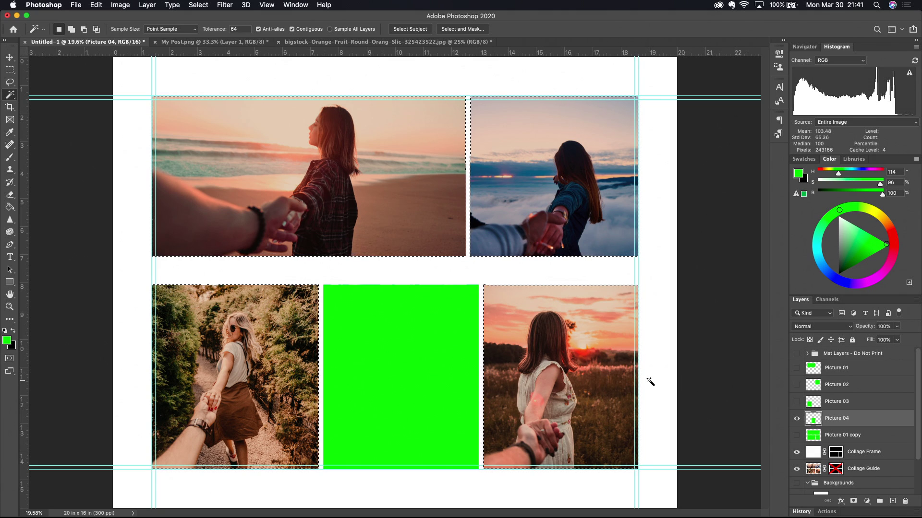
key(super+d)
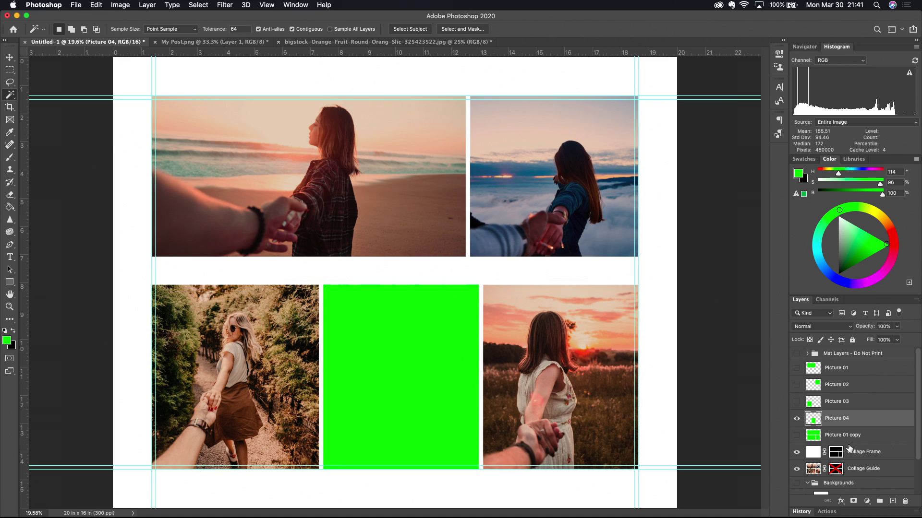
Hide Picture 04, show the Picture 01 copy layer and rename it Picture 05.
click(811, 437)
click(797, 435)
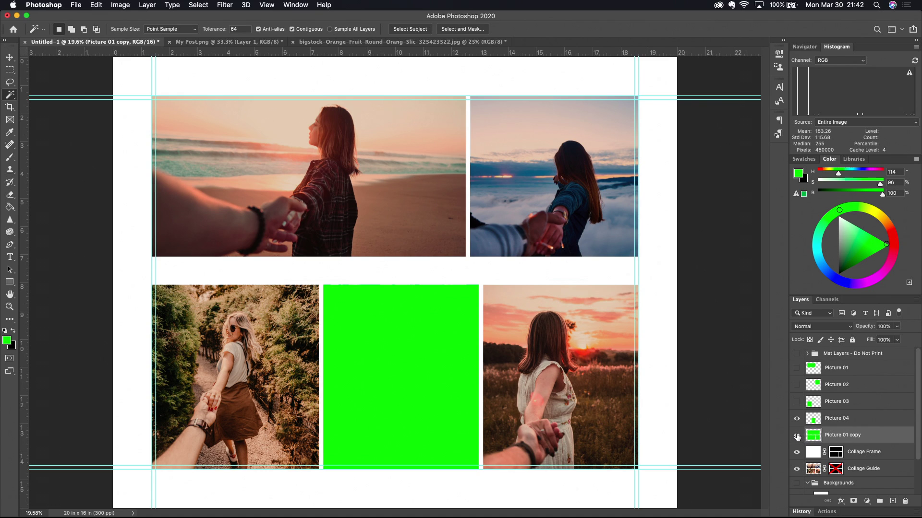
click(797, 421)
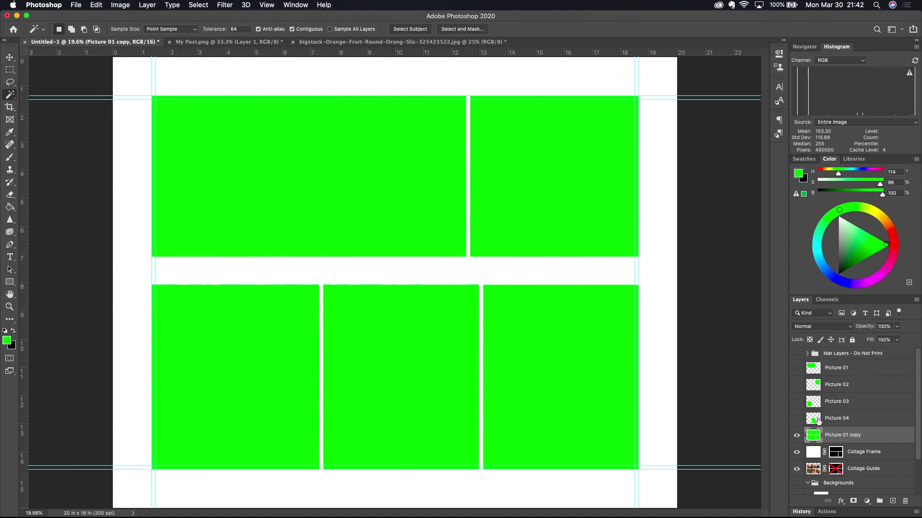
double_click(851, 436)
key(BackSpace)
key(BackSpace)
key(BackSpace)
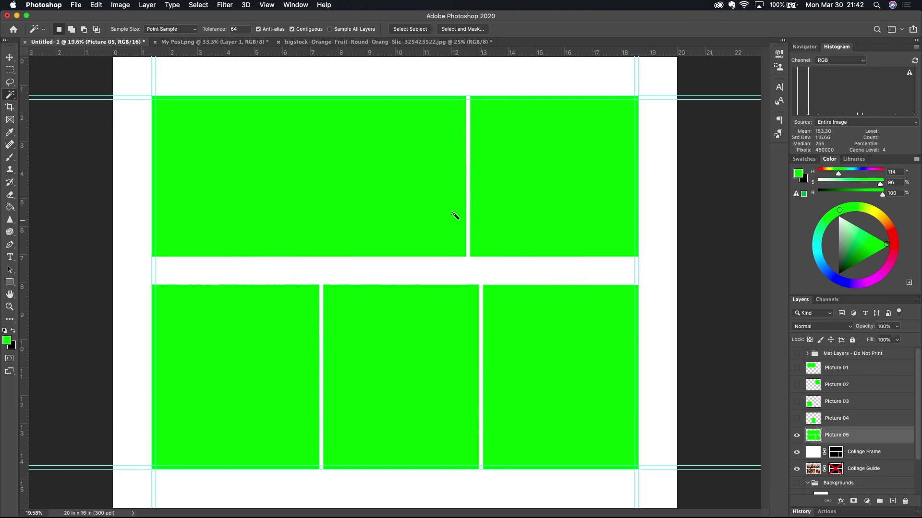
Delete every green opening except the lower-right one from Picture 05 and deselect.
click(355, 201)
shift+click(540, 183)
shift+click(228, 355)
shift+click(382, 348)
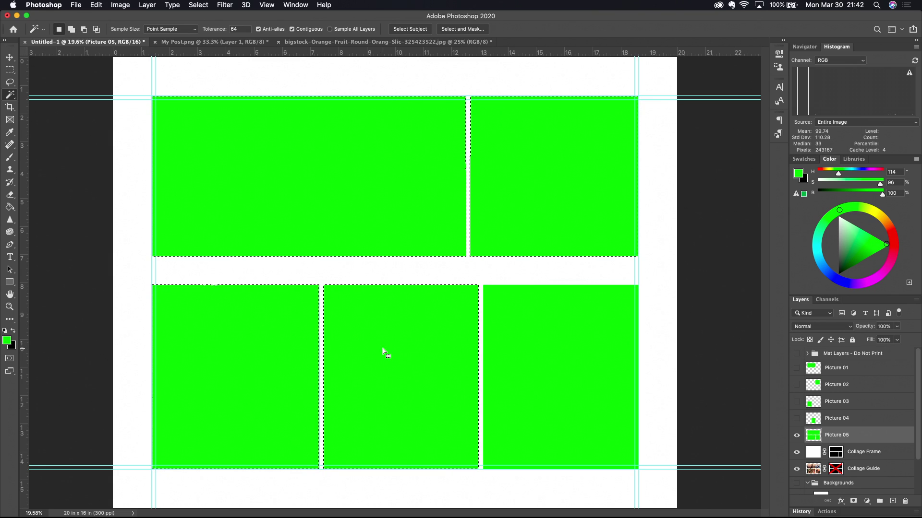
key(BackSpace)
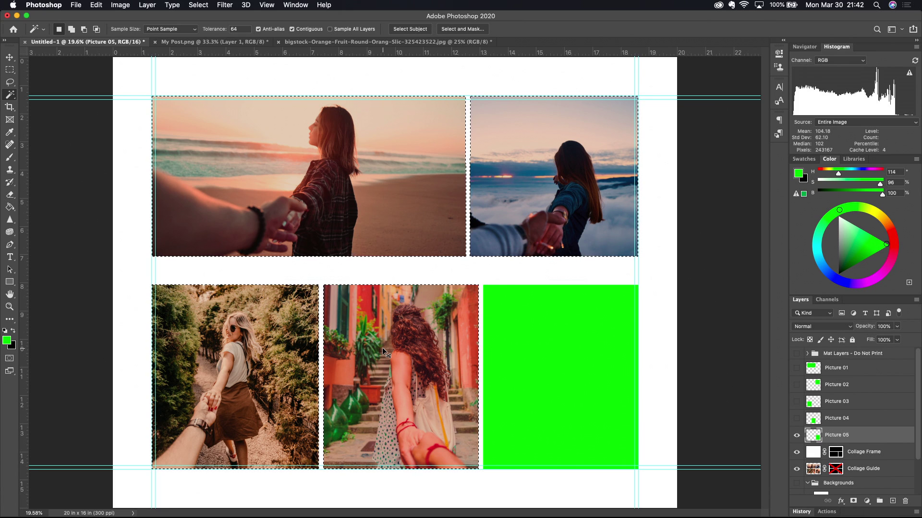
key(super+d)
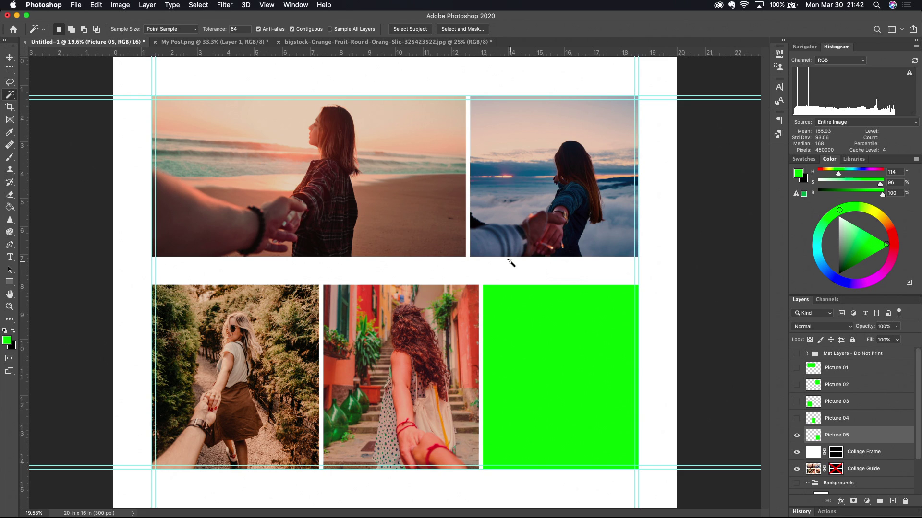
Make Picture 01 through Picture 04 visible again and hide the Collage Guide layer.
drag(798, 374, 797, 421)
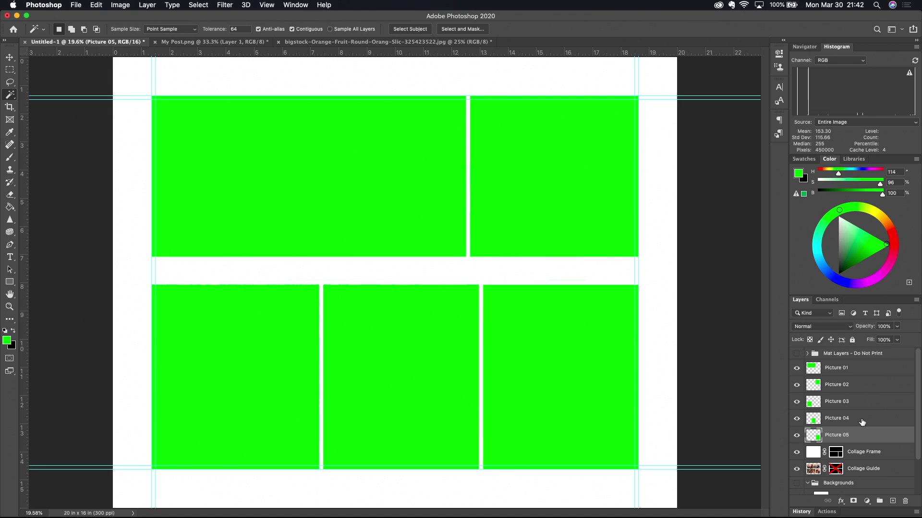
scroll(862, 422, down, 3)
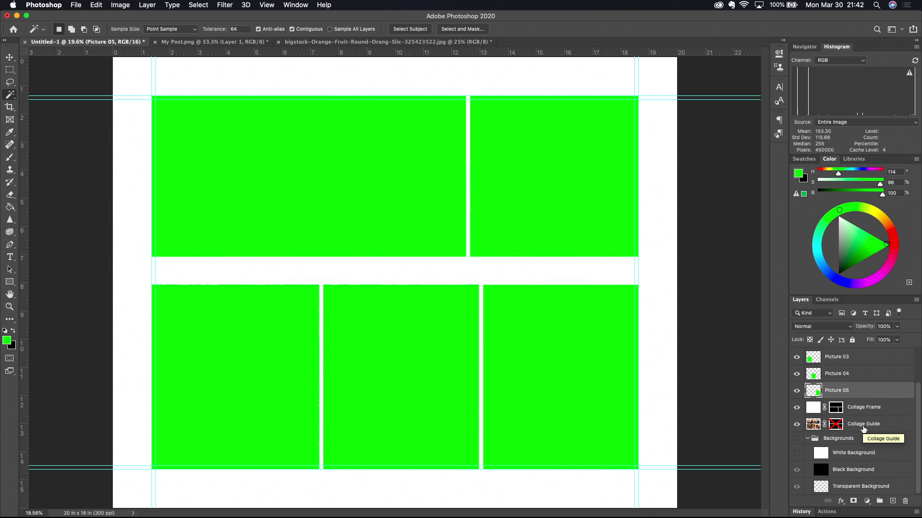
click(797, 425)
scroll(870, 426, up, 3)
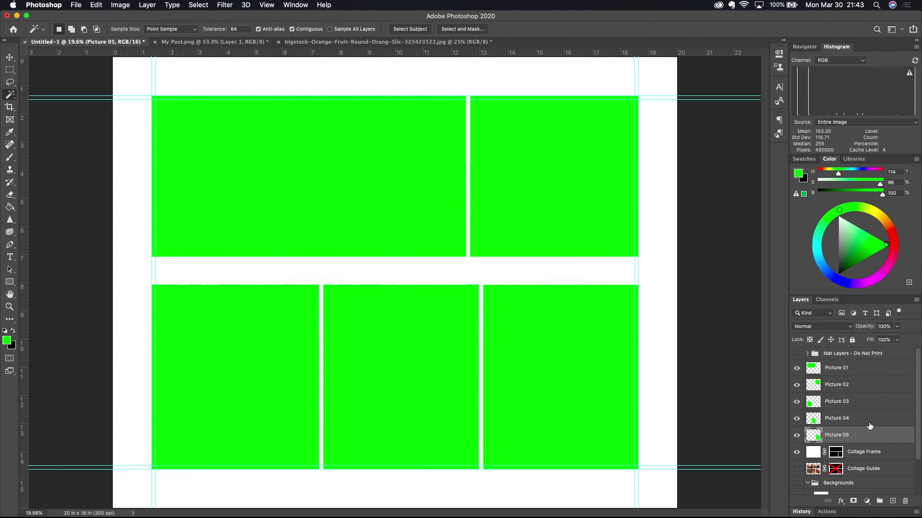
Open the five images Boat 01.jpg through Boat 05.jpg from the Boat Images folder.
click(78, 6)
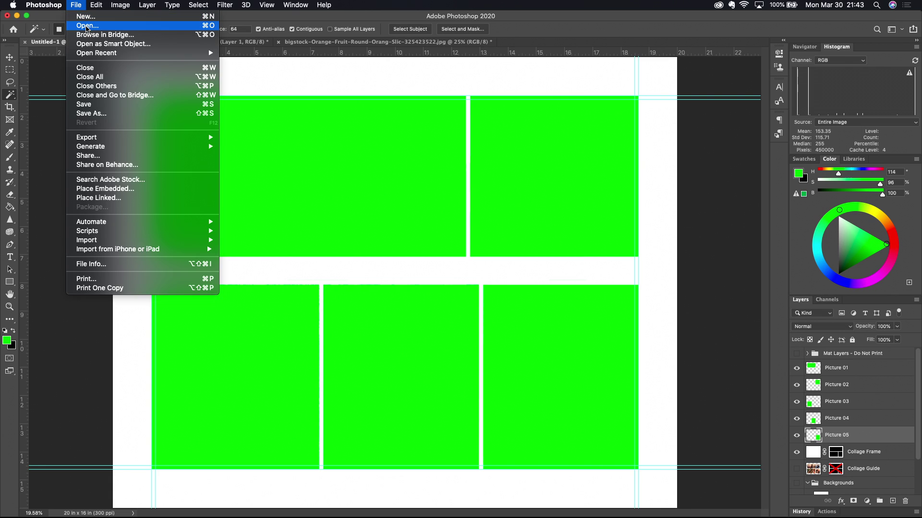
click(86, 27)
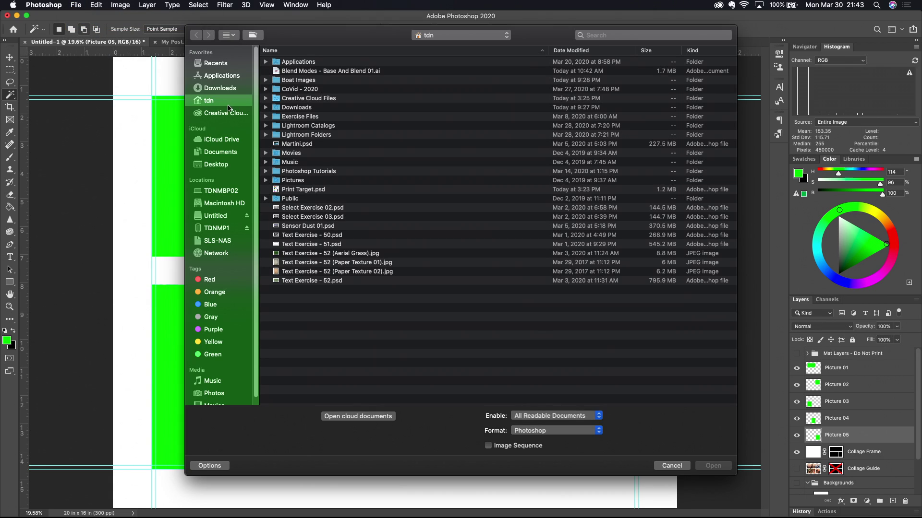
click(266, 81)
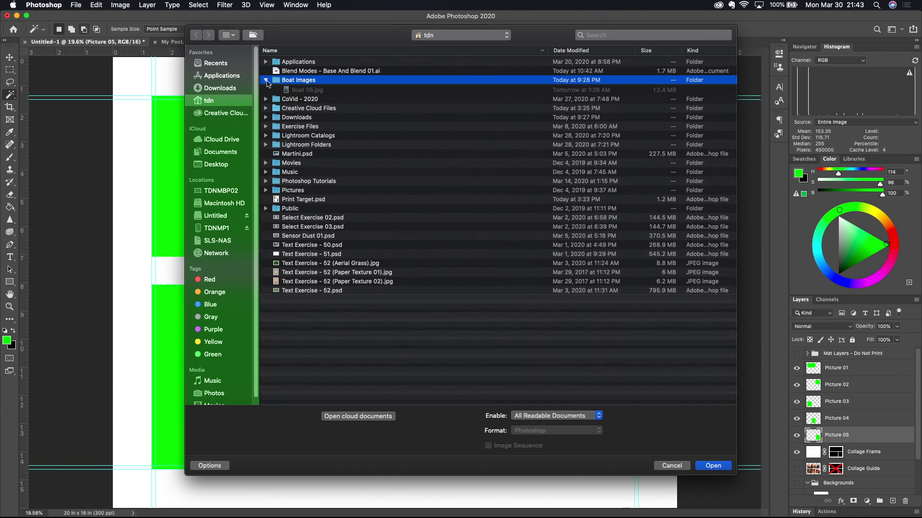
click(299, 90)
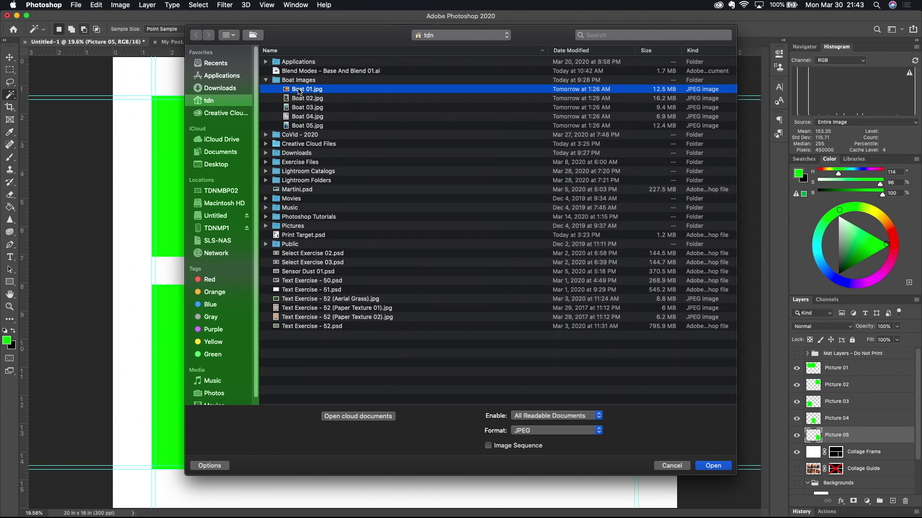
shift+click(307, 126)
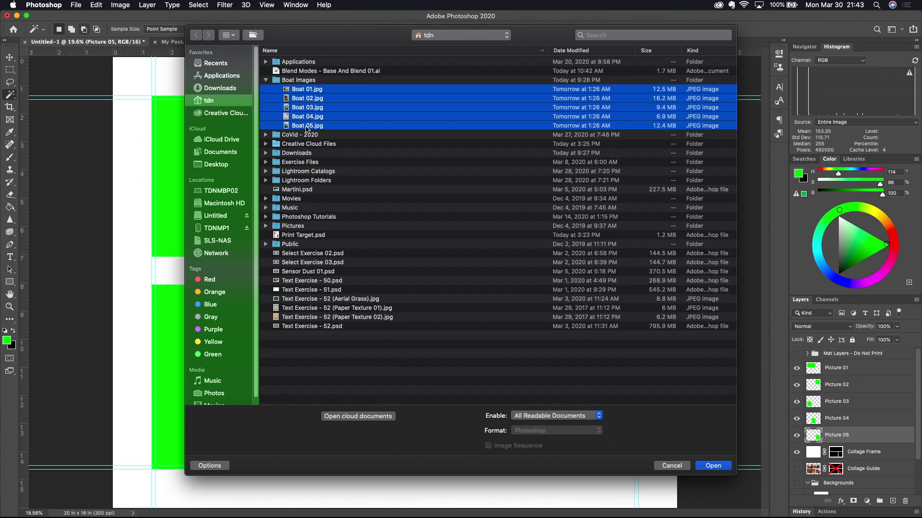
click(710, 467)
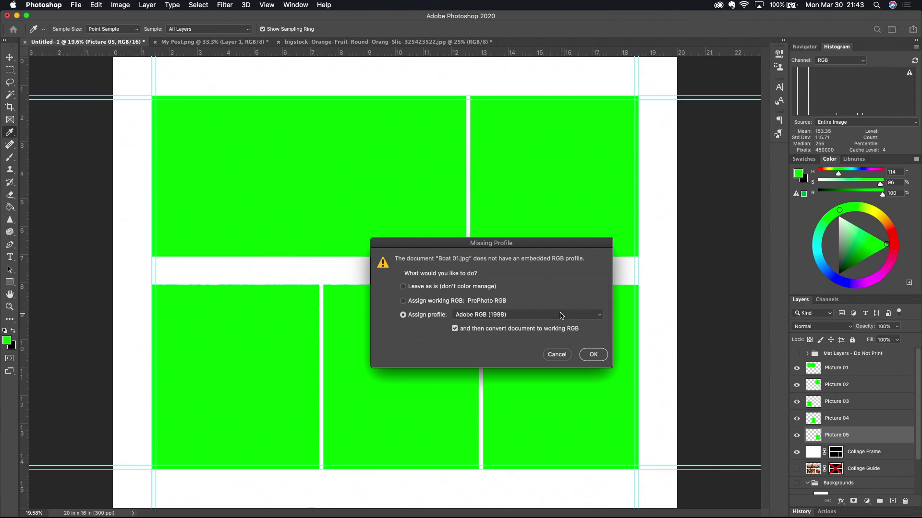
Assign the Adobe RGB (1998) profile to each opened boat image and convert it to the working RGB.
click(589, 360)
click(592, 357)
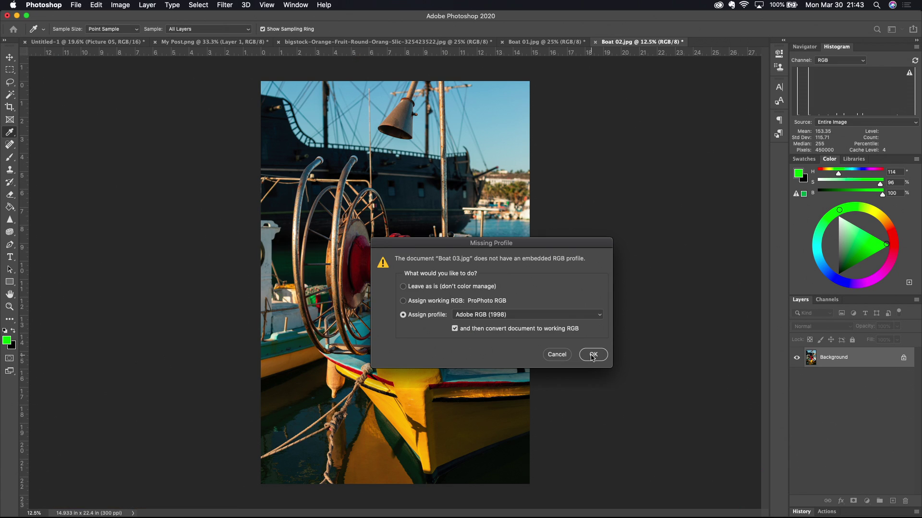
click(594, 353)
click(594, 353)
key(w)
click(593, 355)
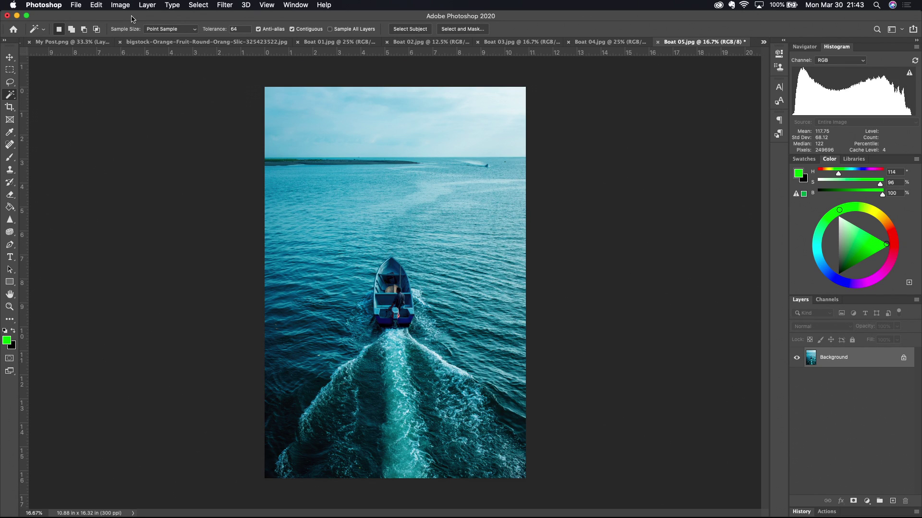
Close the orange fruit image and My Post.png, keeping the collage and boat images open.
click(141, 43)
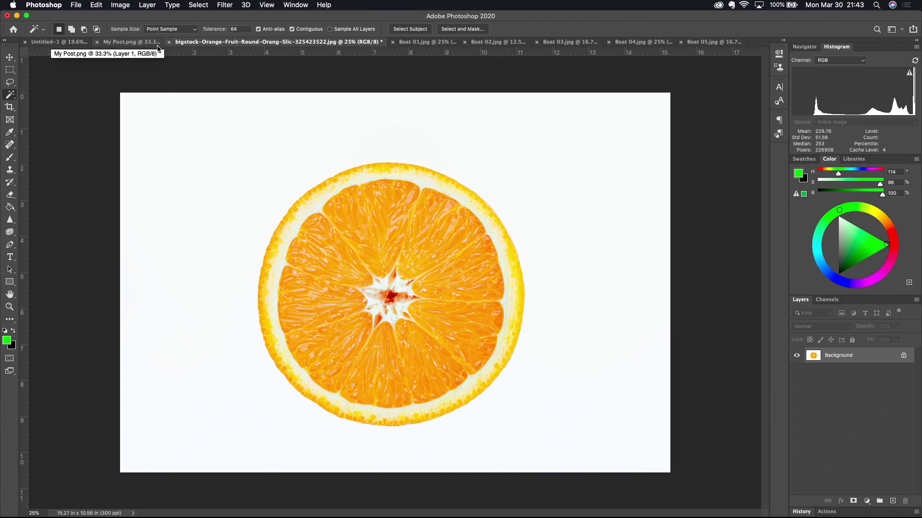
click(169, 42)
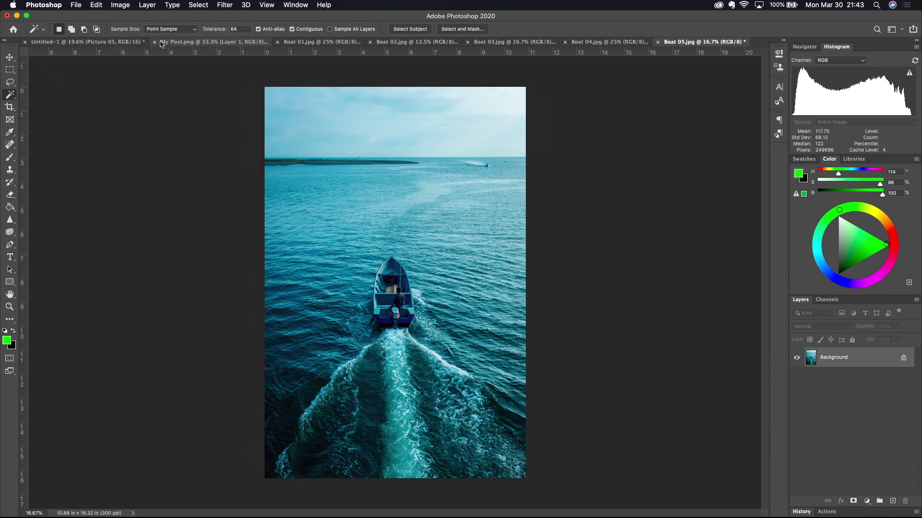
click(164, 43)
click(155, 42)
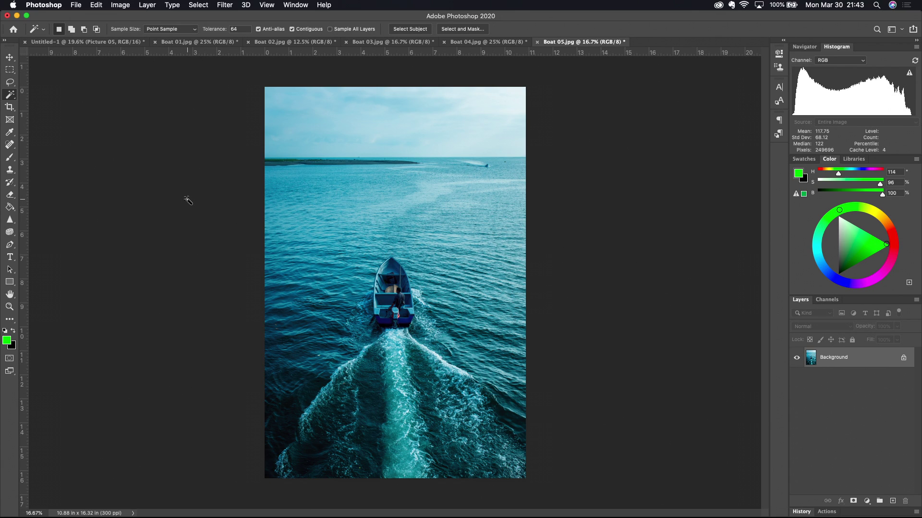
Copy the Boat 01.jpg Background layer into the Untitled-1 collage document, accepting the different bit depth.
click(199, 43)
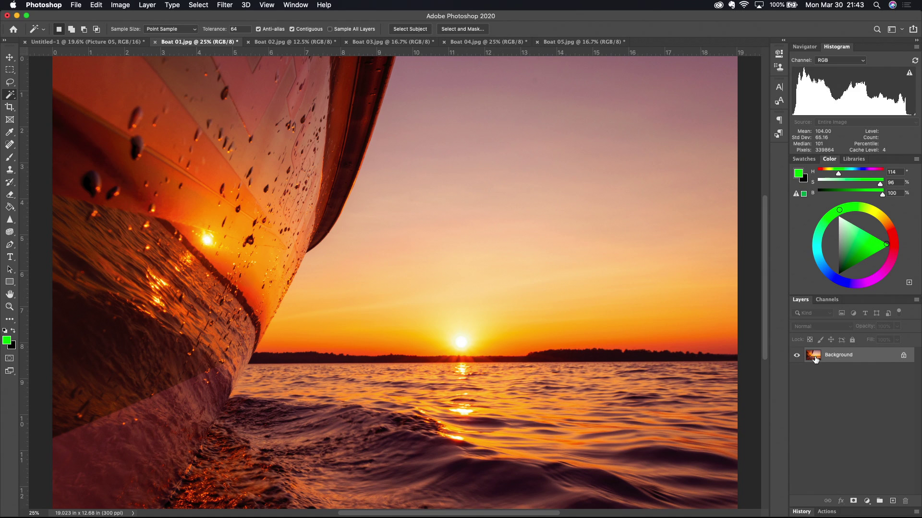
drag(815, 358, 281, 247)
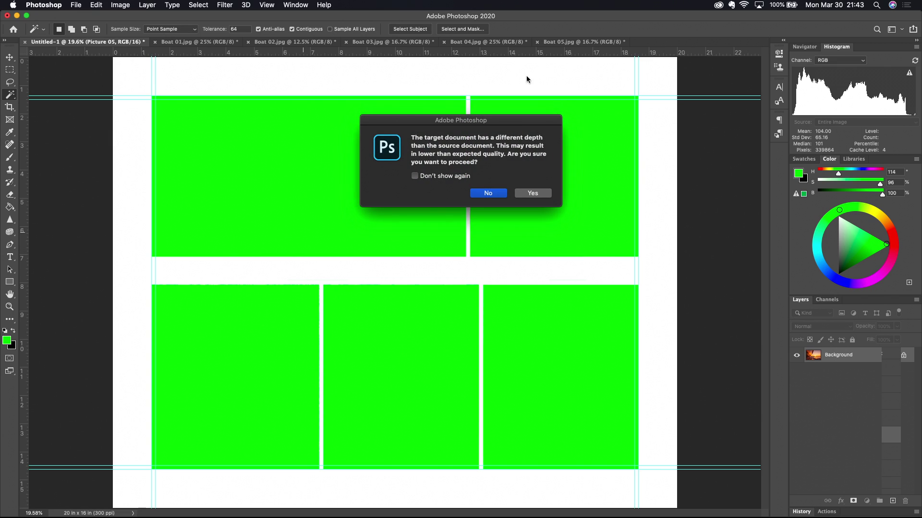
click(533, 194)
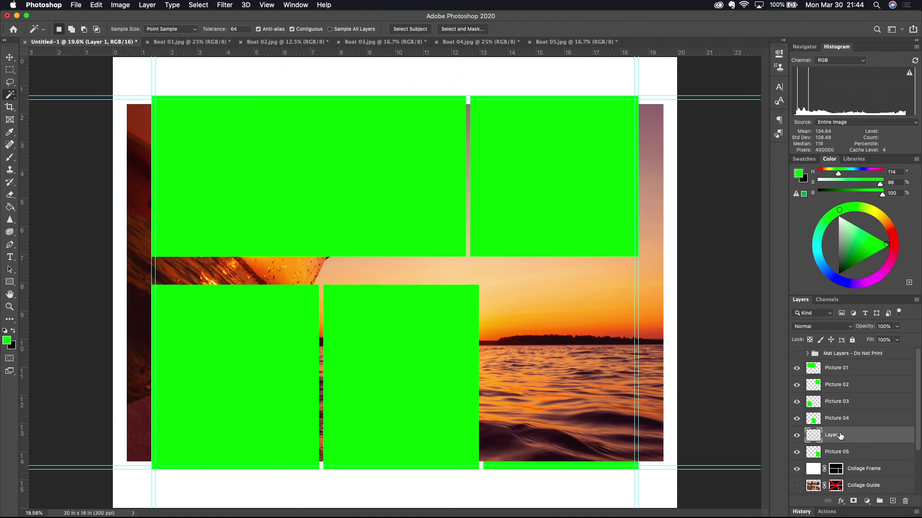
Move the boat photo layer directly above Picture 01 and clip it to that placeholder.
drag(836, 437, 841, 367)
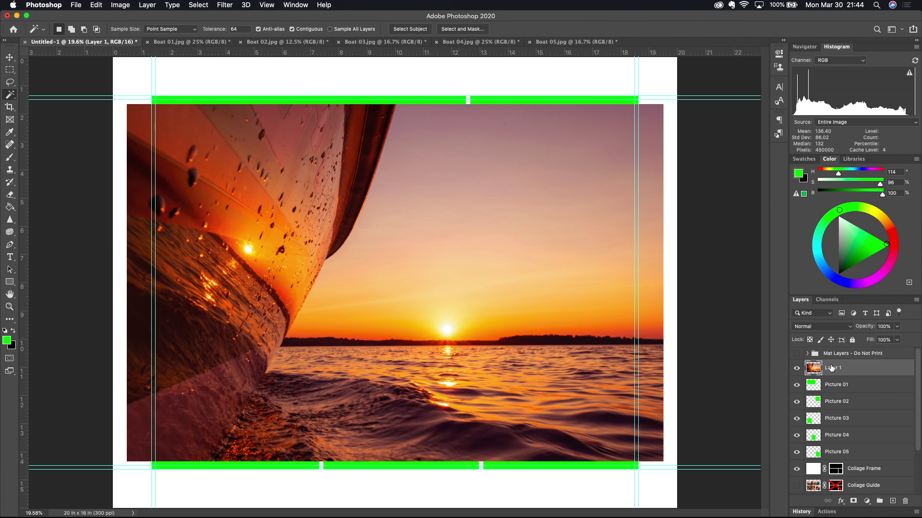
right_click(833, 370)
key(Escape)
right_click(839, 373)
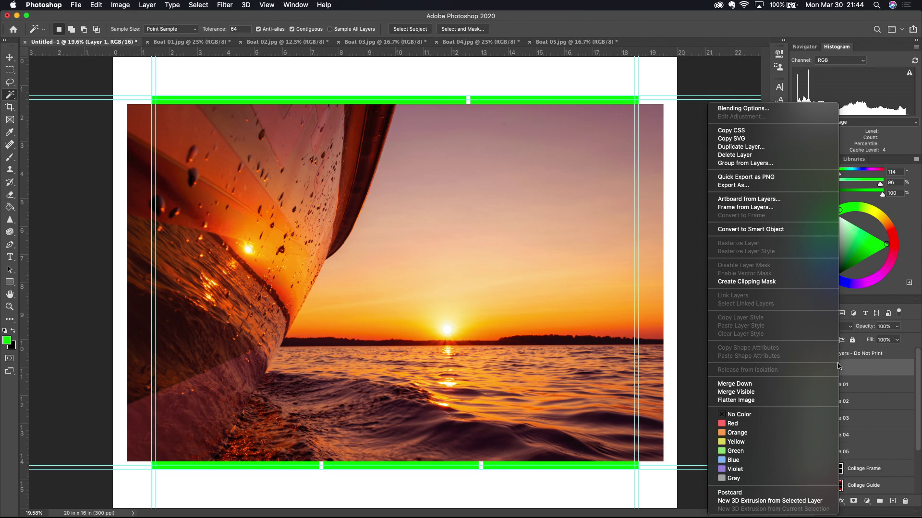
click(755, 282)
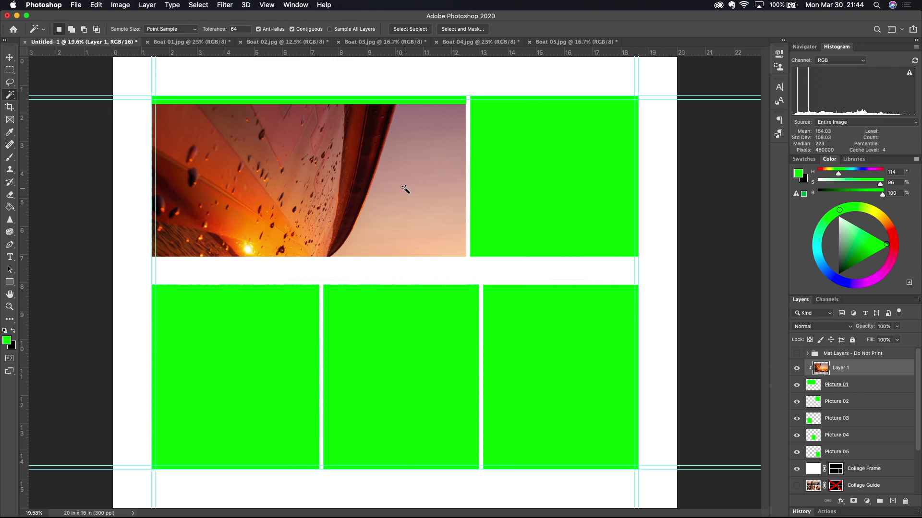
Scale the clipped Boat 01 photo to 60.15% width and 48.09% height and position it to fill the Picture 01 opening.
key(v)
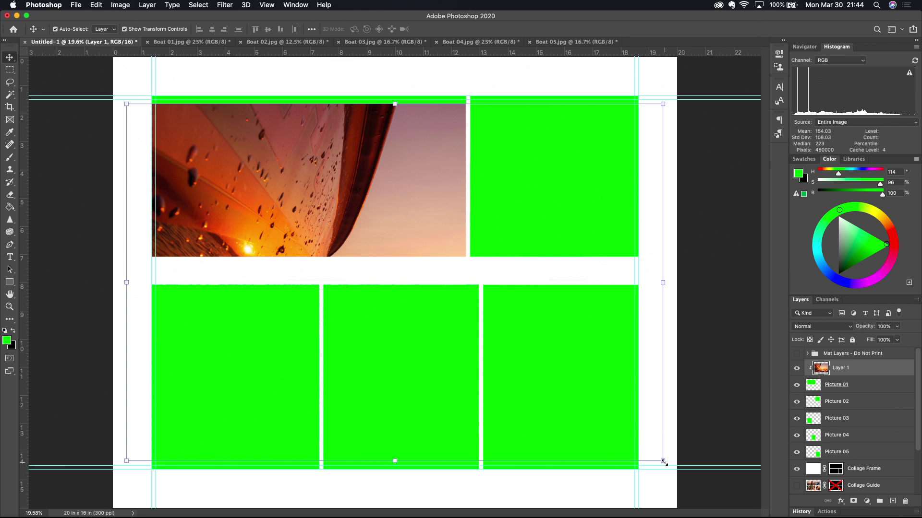
drag(663, 462, 490, 293)
drag(378, 209, 399, 199)
drag(480, 312, 484, 281)
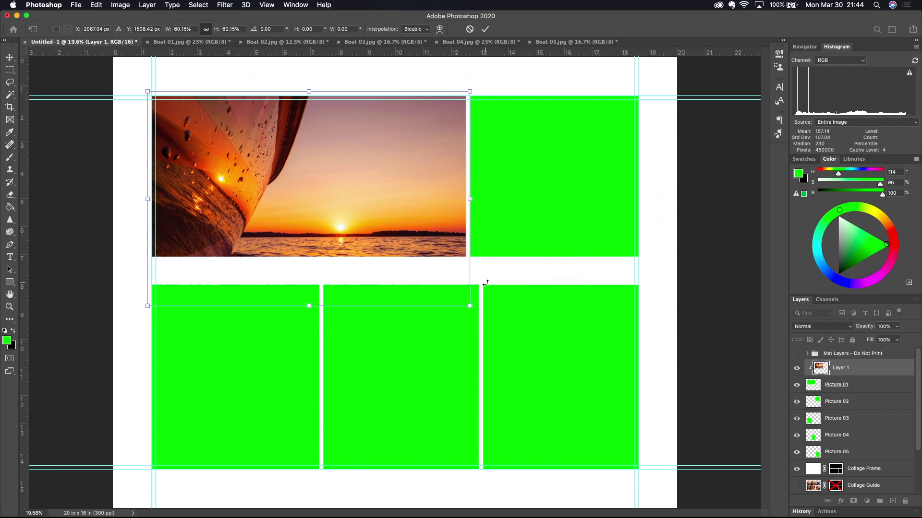
drag(310, 306, 323, 266)
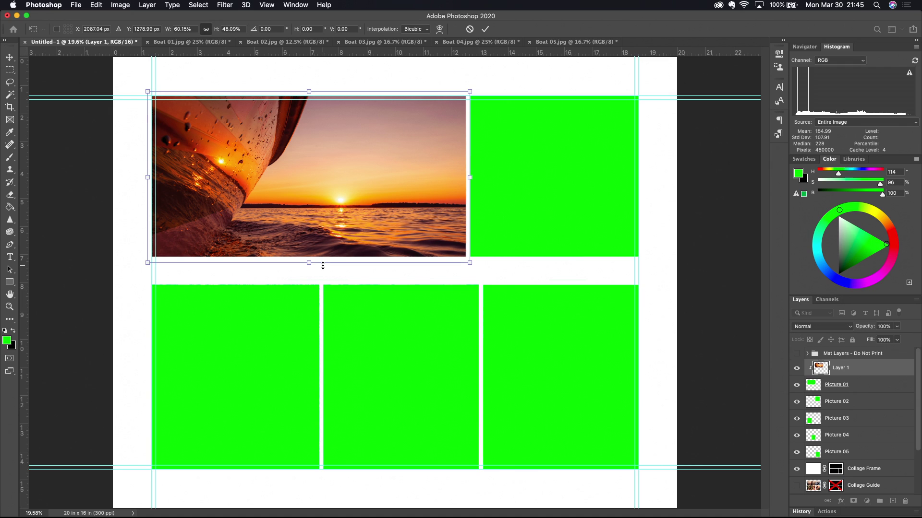
key(Return)
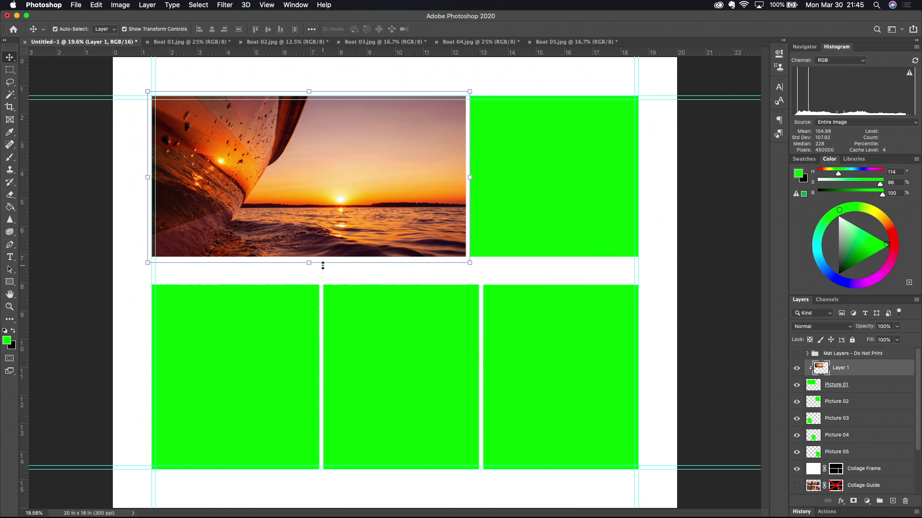
Copy the Boat 02.jpg Background layer into the Untitled-1 collage, accepting the different bit depth.
click(269, 43)
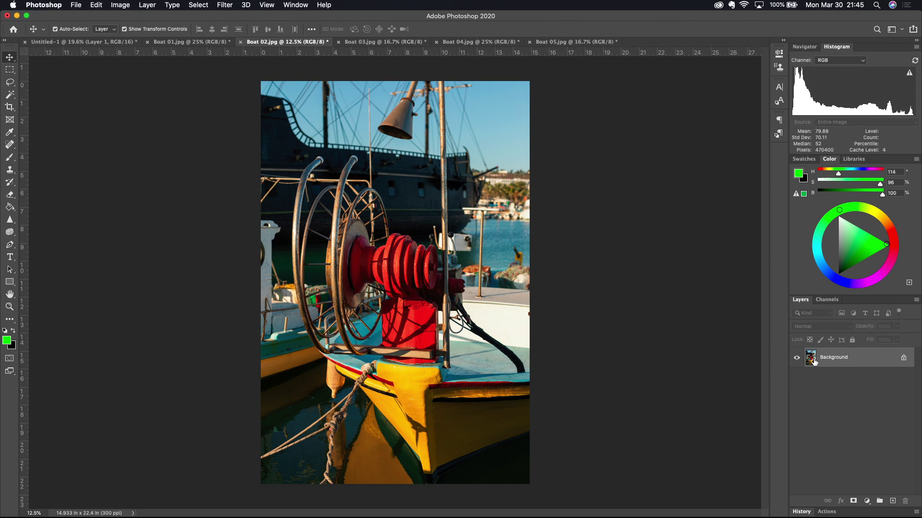
drag(836, 360, 350, 193)
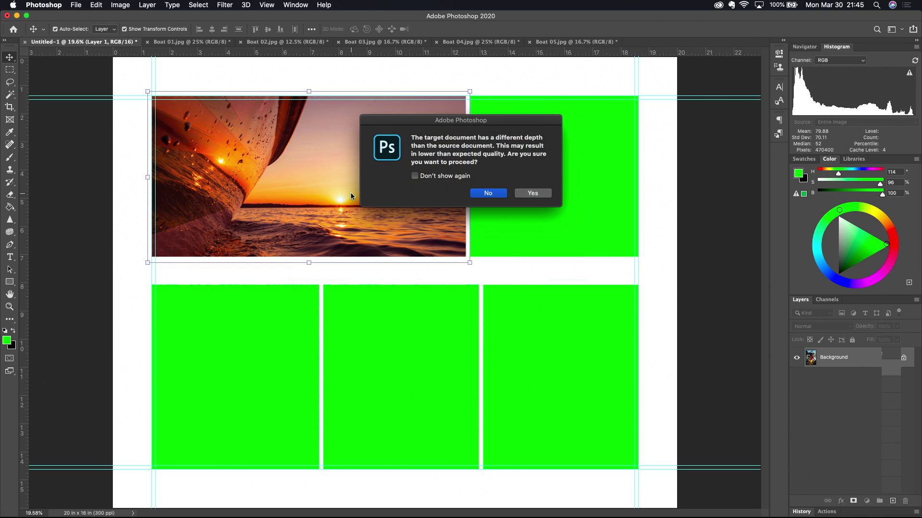
click(545, 195)
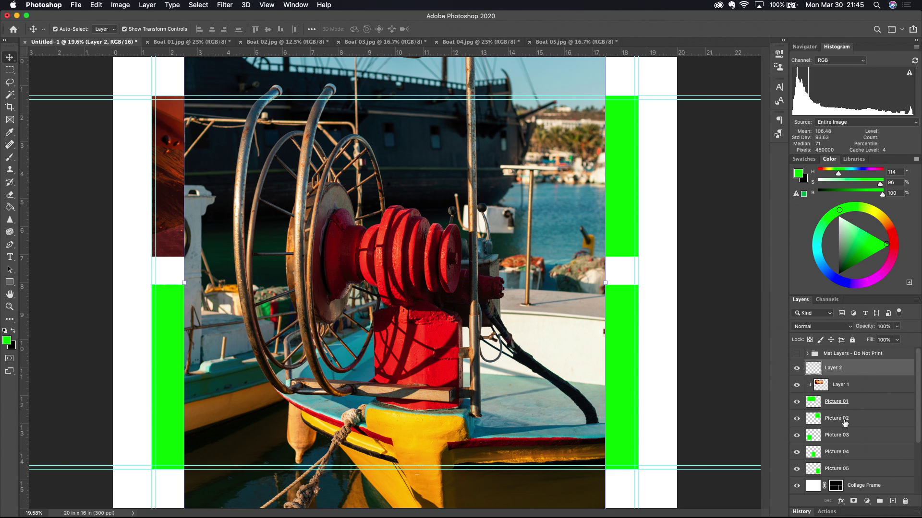
Move the Boat 02 photo layer directly above Picture 02 and clip it to that placeholder.
drag(836, 370, 842, 411)
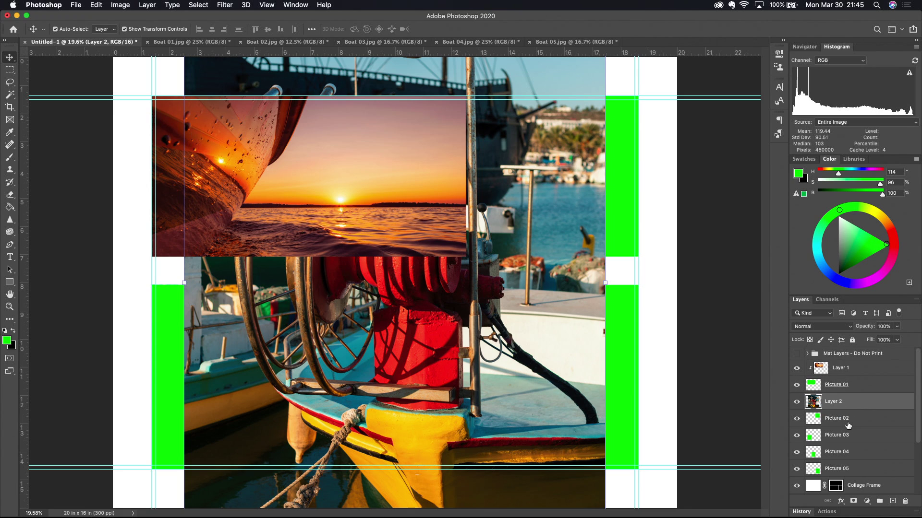
right_click(834, 403)
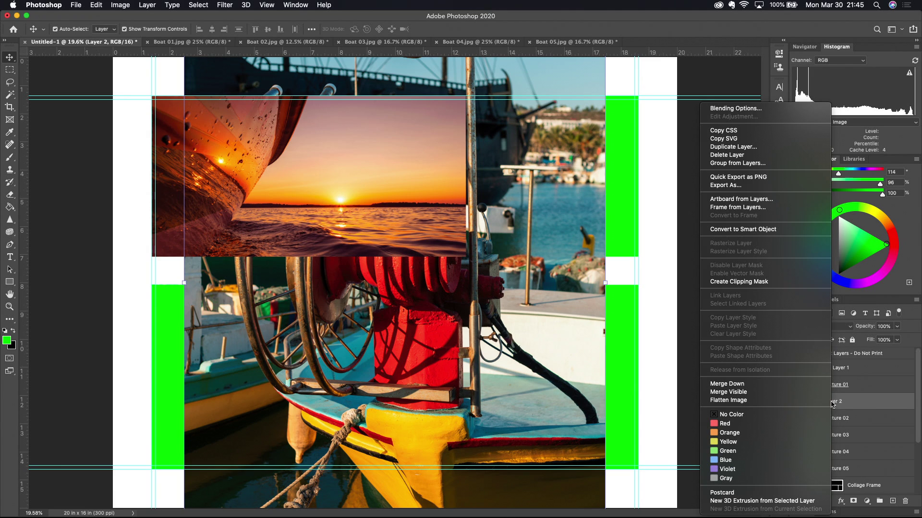
click(753, 283)
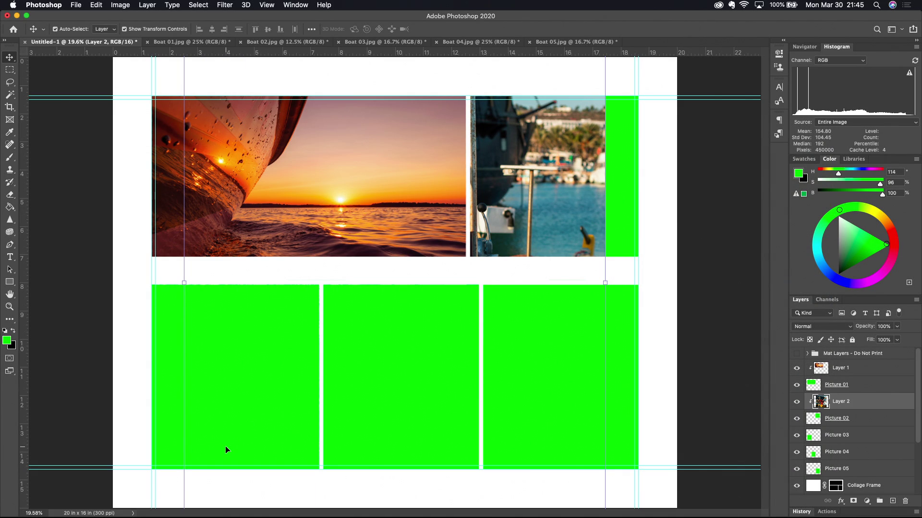
Scale the Boat 02 photo proportionally to 41.10% and position it over the Picture 02 opening with the red winch showing.
alt+click(308, 470)
alt+click(307, 470)
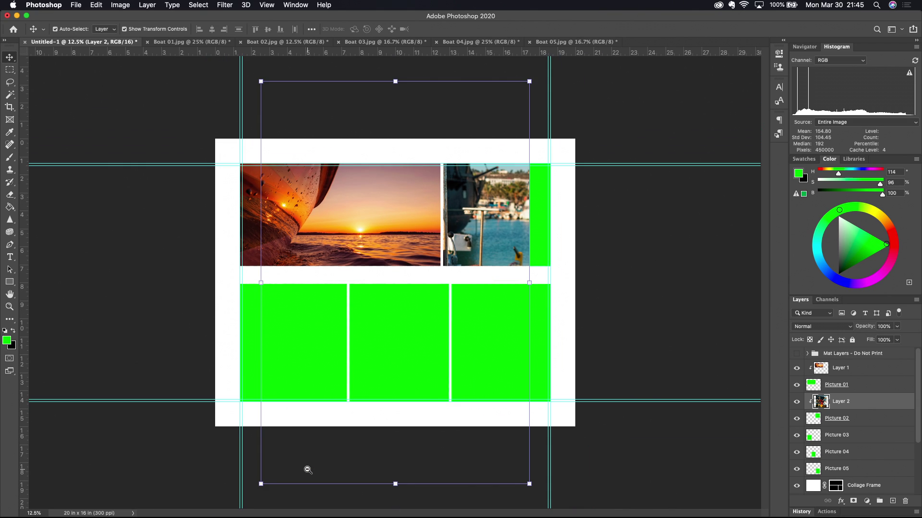
drag(262, 483, 432, 292)
drag(496, 235, 524, 234)
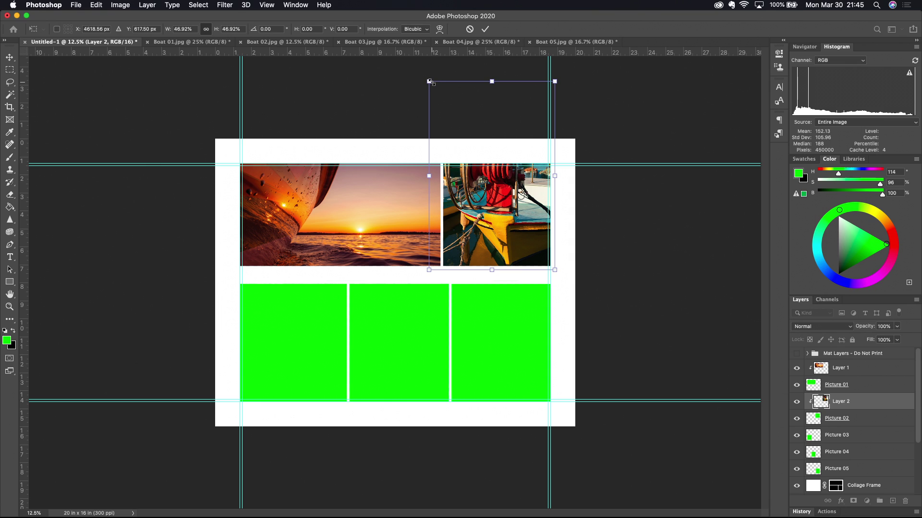
drag(430, 83, 446, 99)
drag(555, 100, 552, 105)
drag(496, 220, 498, 254)
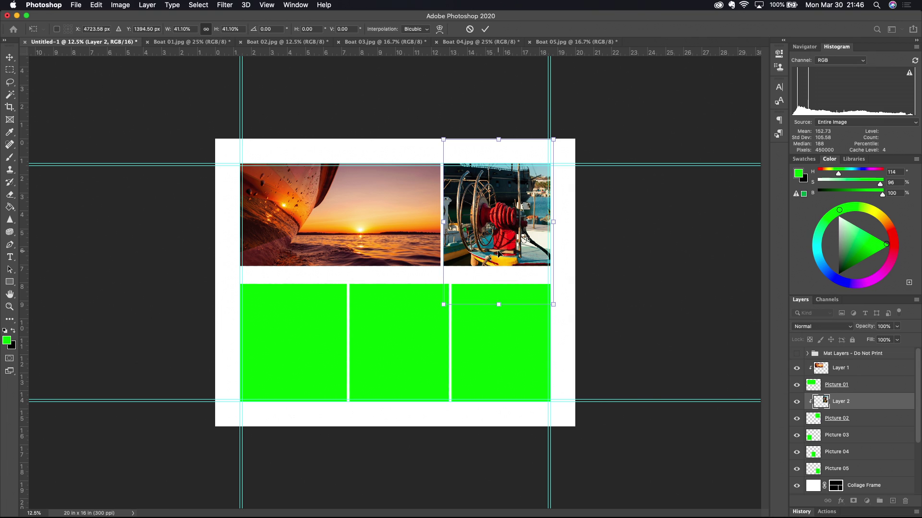
Nudge the Boat 02 photo slightly down and left within the Picture 02 opening and apply the transform.
key(Down)
key(Down)
key(Down)
key(Down)
key(Down)
key(Down)
key(Down)
key(Left)
key(Left)
key(Left)
key(Left)
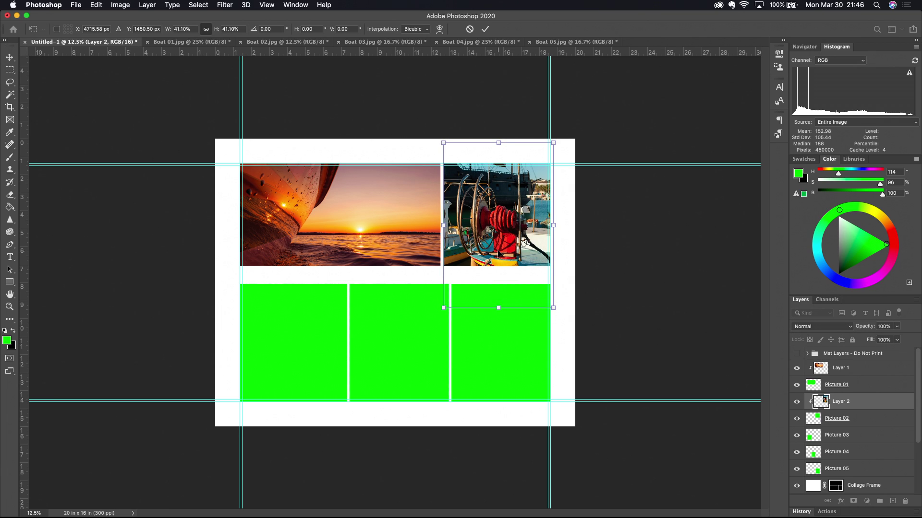
key(Up)
key(Up)
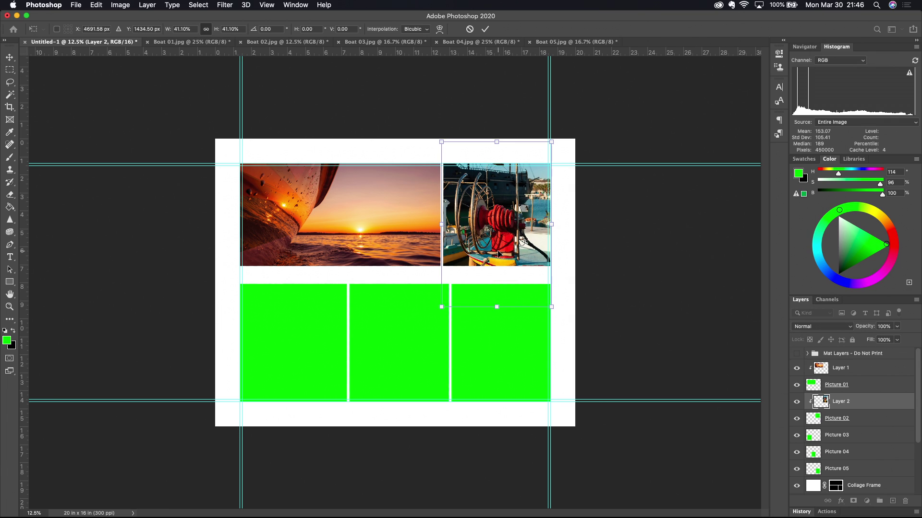
key(Return)
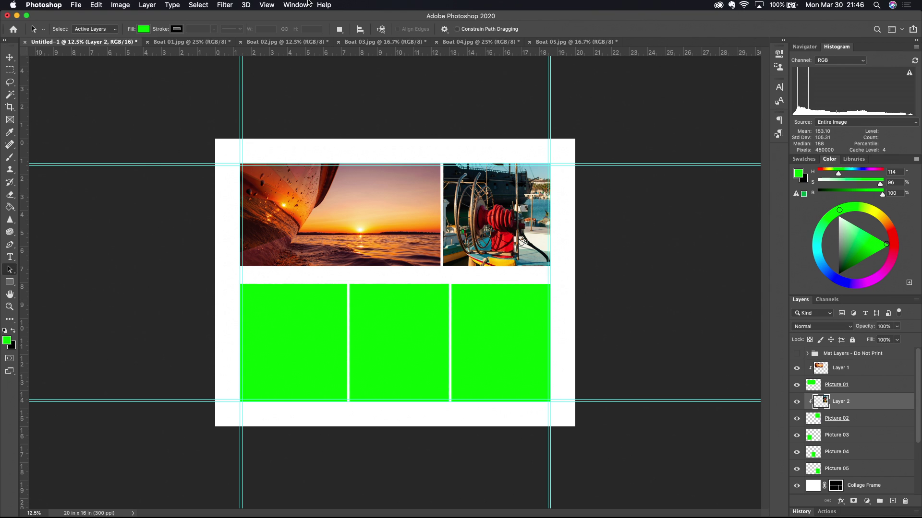
Copy the Boat 03.jpg Background layer into the Untitled-1 collage, accepting the different bit depth.
click(372, 47)
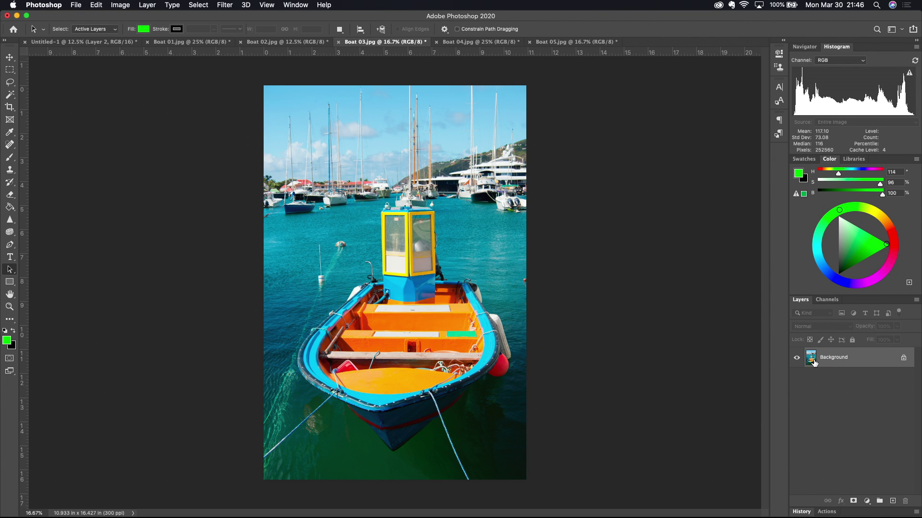
drag(836, 362, 369, 258)
click(546, 195)
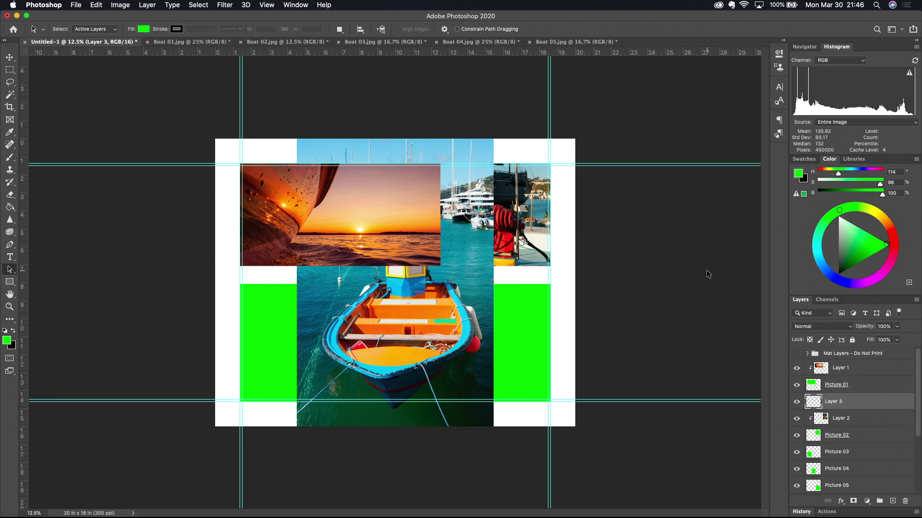
Move the Boat 03 photo layer directly above Picture 03 and clip it to that placeholder.
scroll(856, 391, down, 2)
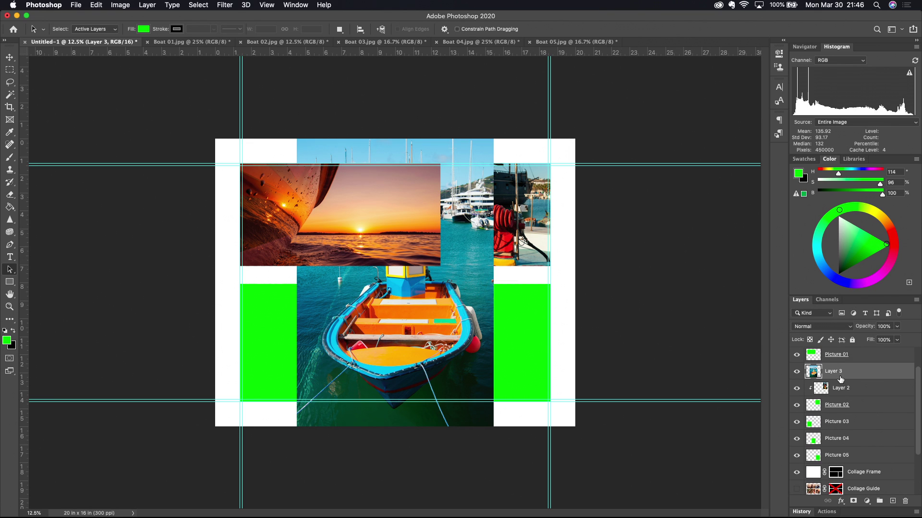
drag(857, 371, 864, 415)
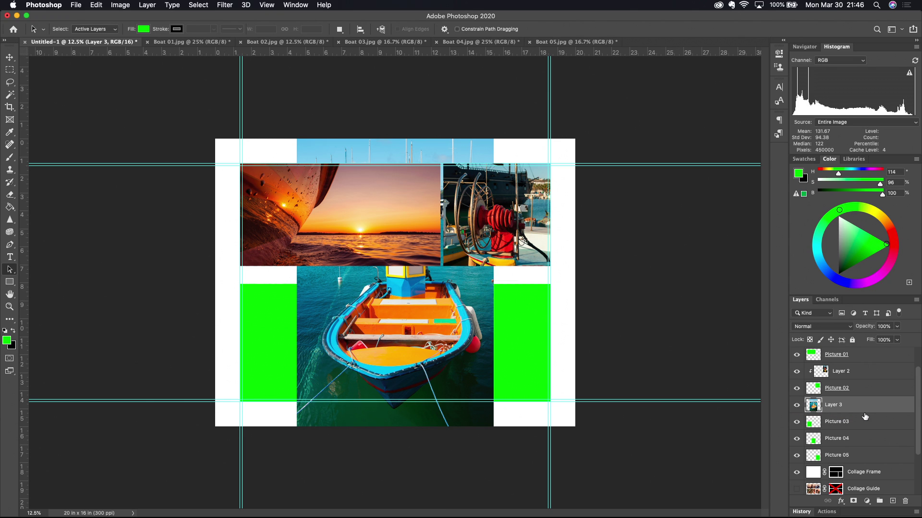
right_click(840, 411)
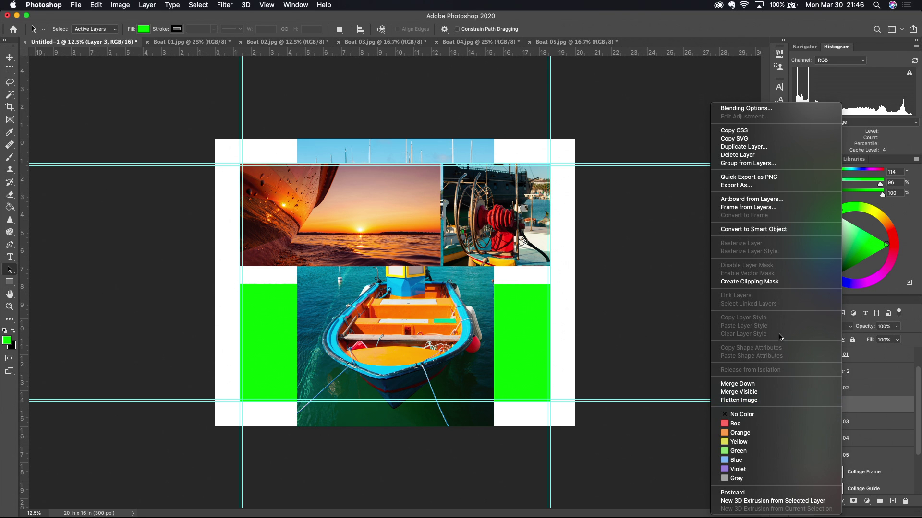
click(780, 282)
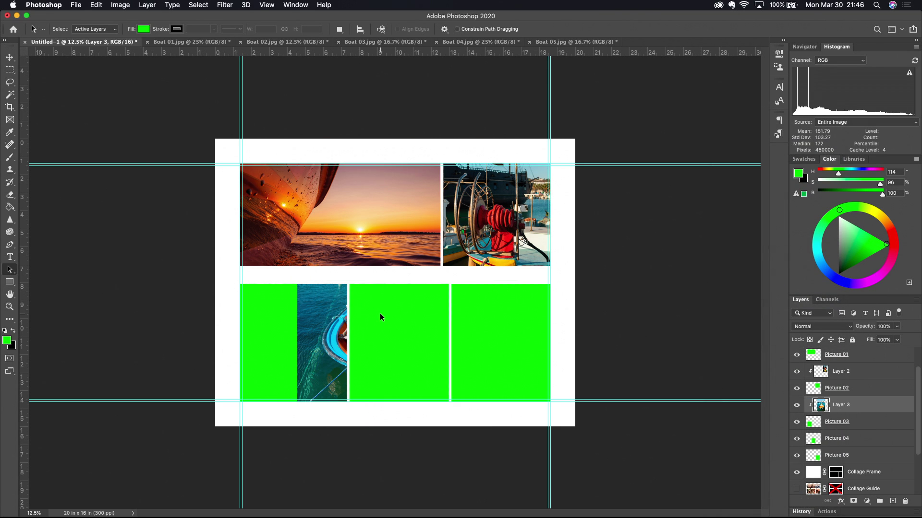
Scale down the Boat 03 photo proportionally and position it to fill the Picture 03 opening with the whole boat inside.
key(v)
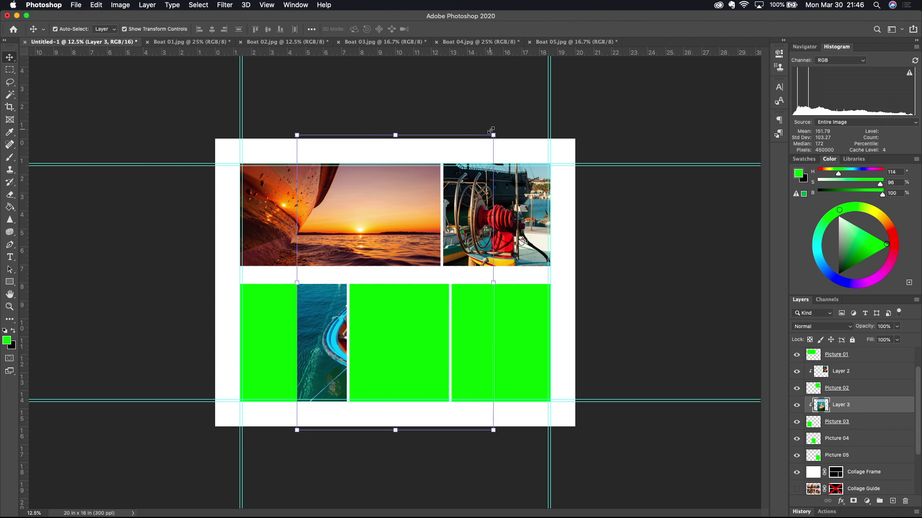
drag(493, 136, 367, 248)
drag(326, 370, 264, 361)
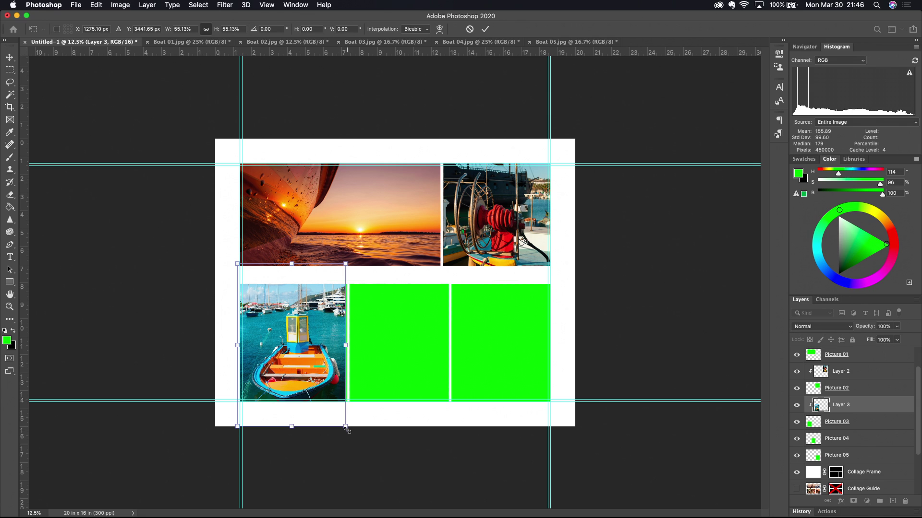
drag(347, 429, 348, 432)
drag(326, 386, 324, 374)
key(Return)
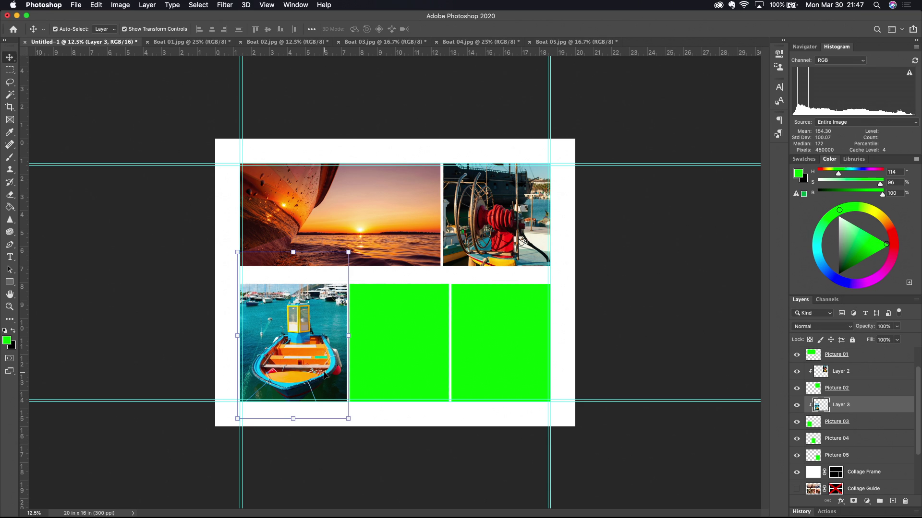
key(a)
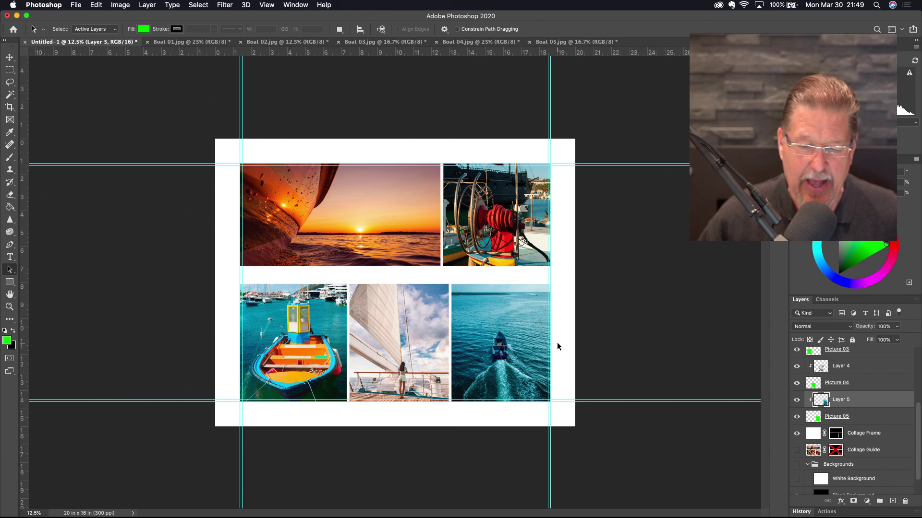
Fit the whole collage in the window and hide the guides.
key(super+0)
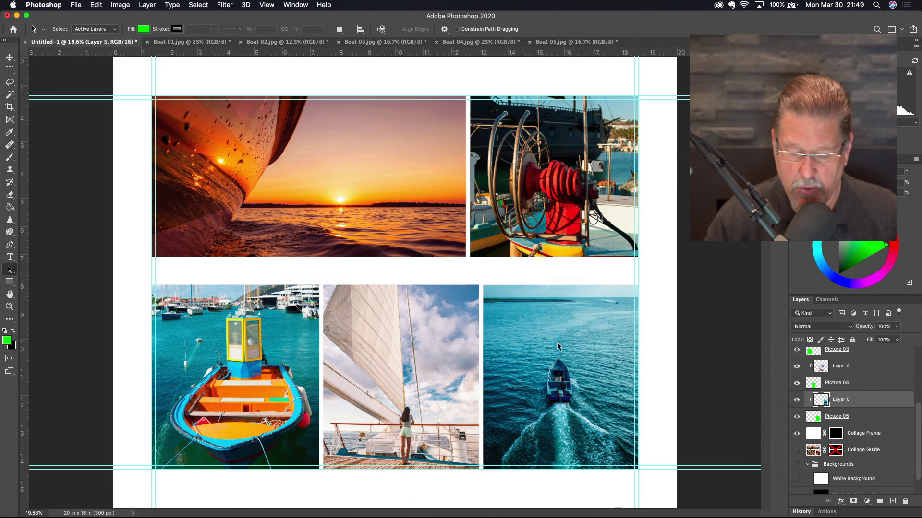
key(super+h)
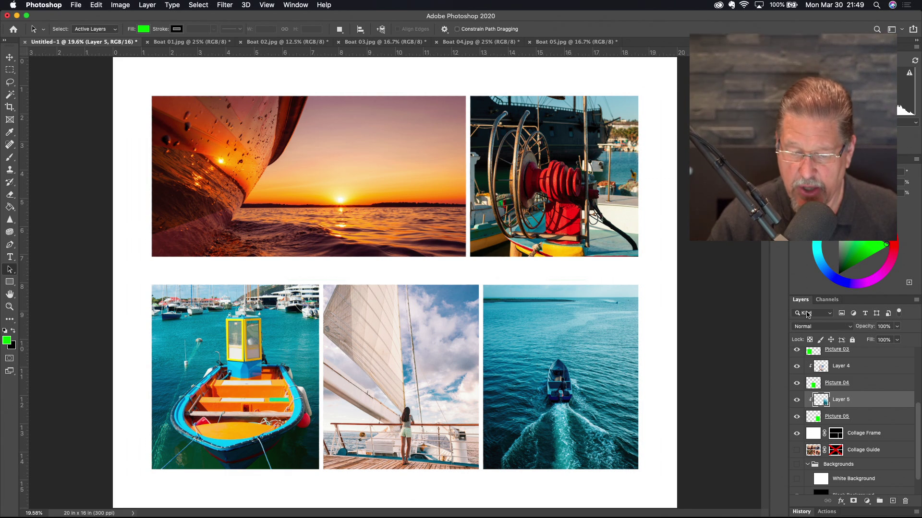
scroll(871, 401, up, 5)
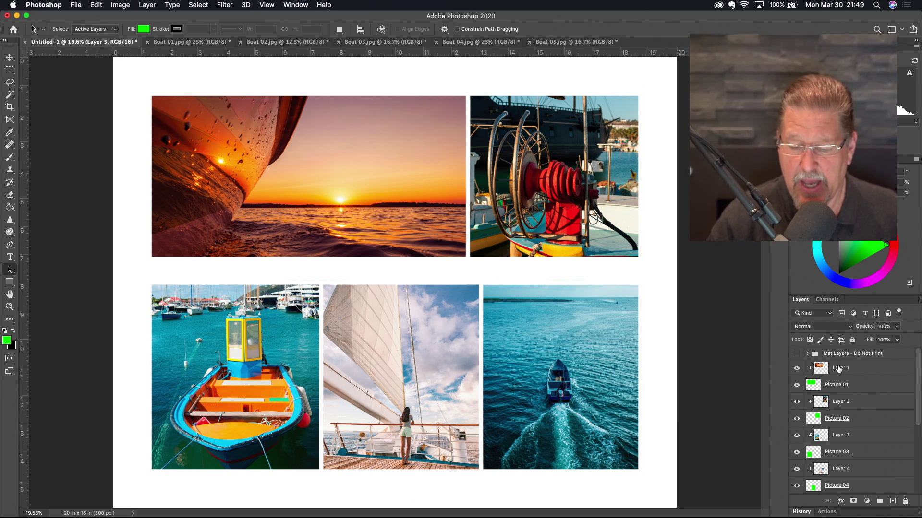
scroll(843, 385, down, 5)
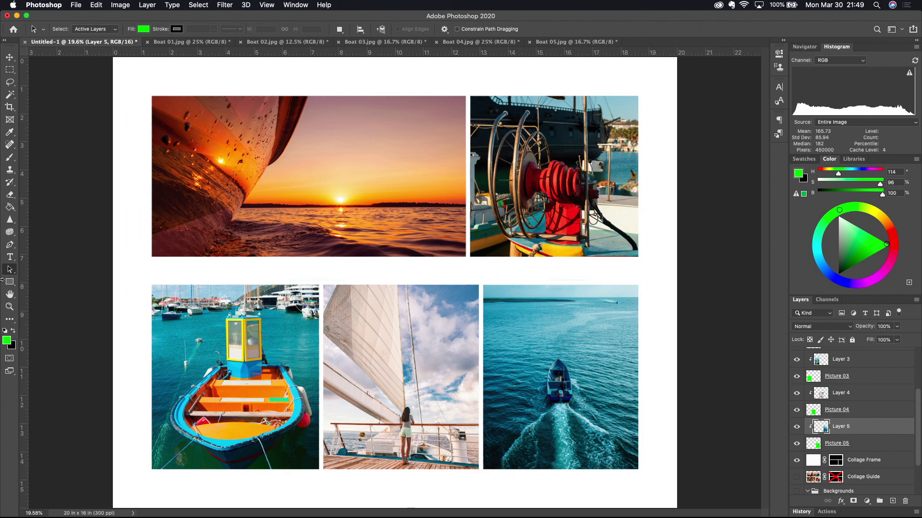
Add the title "Any Day Sailing Is A Good Day!" as a text layer above Layer 1, between the photo rows.
scroll(901, 437, up, 3)
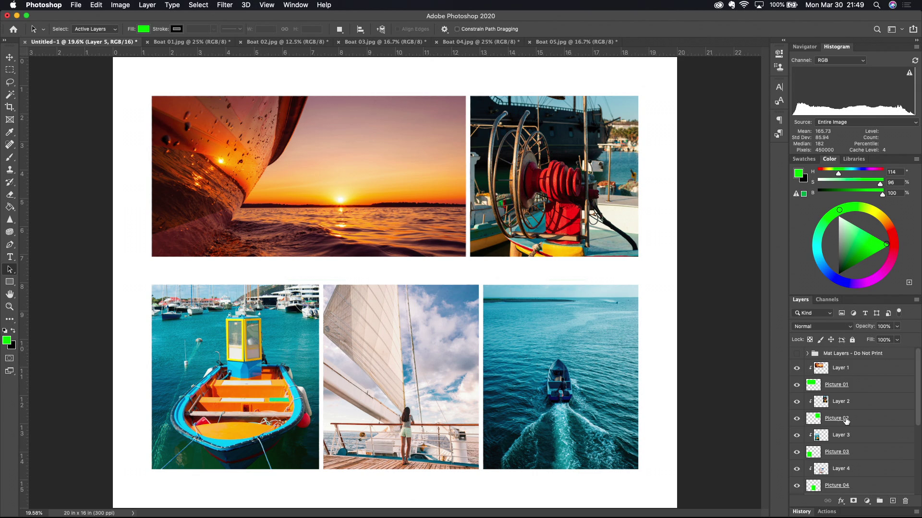
click(855, 368)
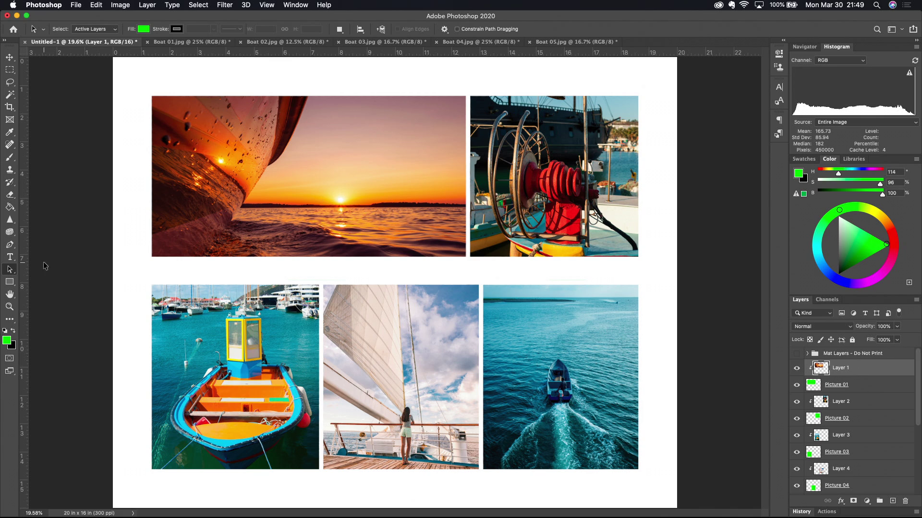
click(280, 270)
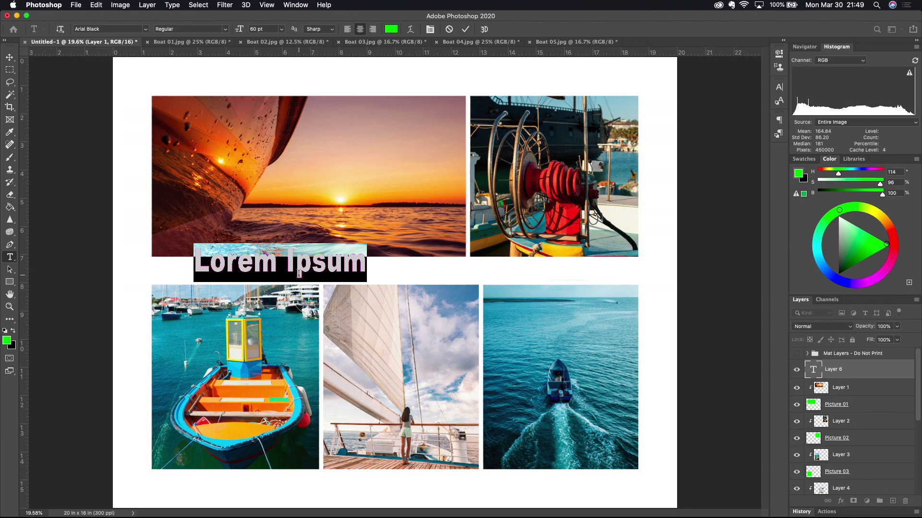
text(A)
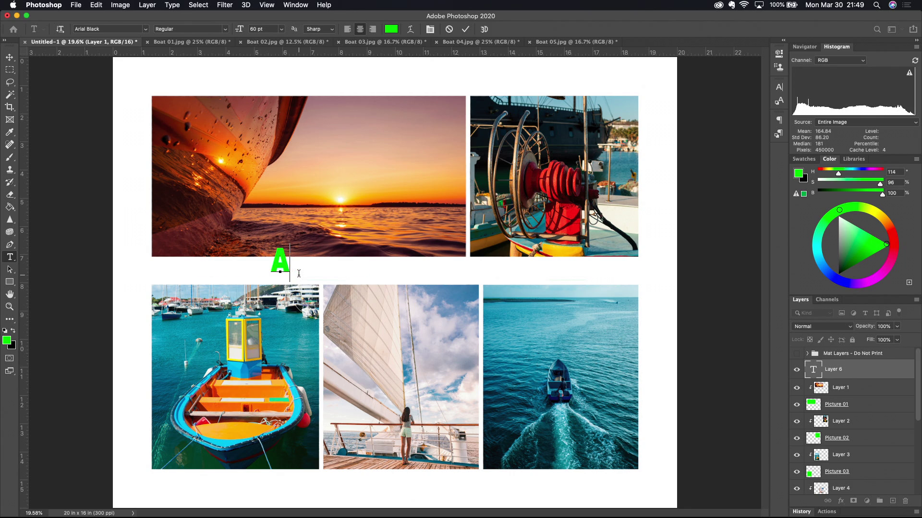
text(ny Day Sailing I)
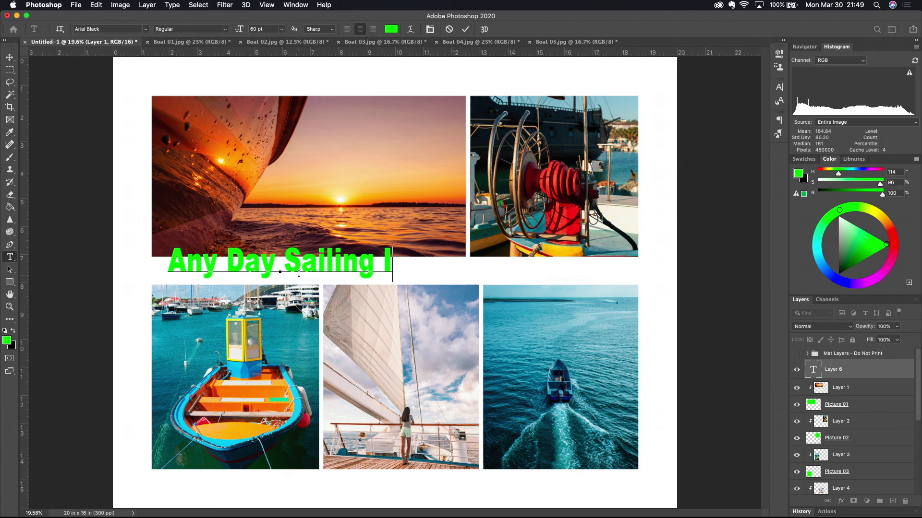
key(BackSpace)
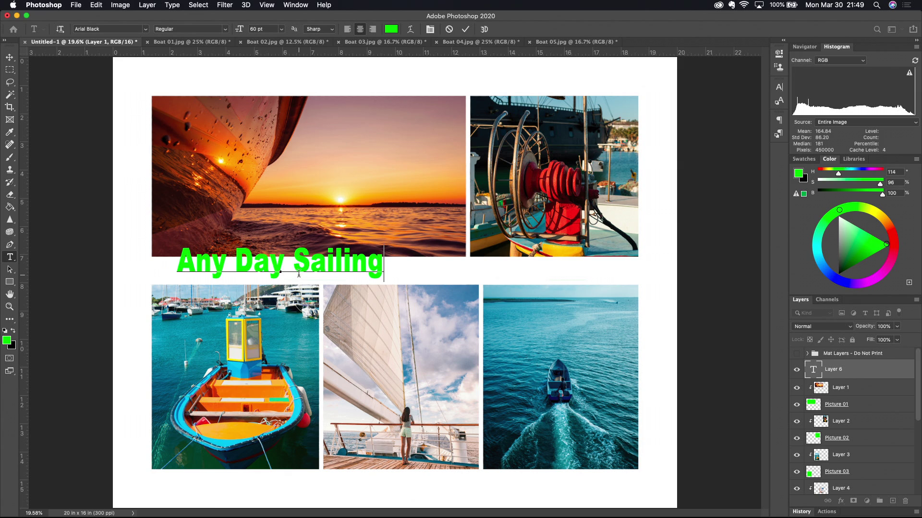
text(Is A )
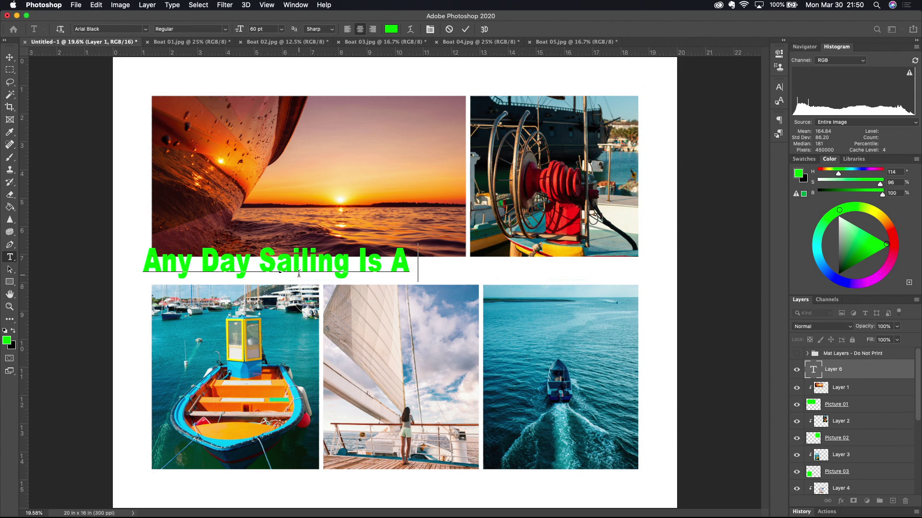
text(Good Day)
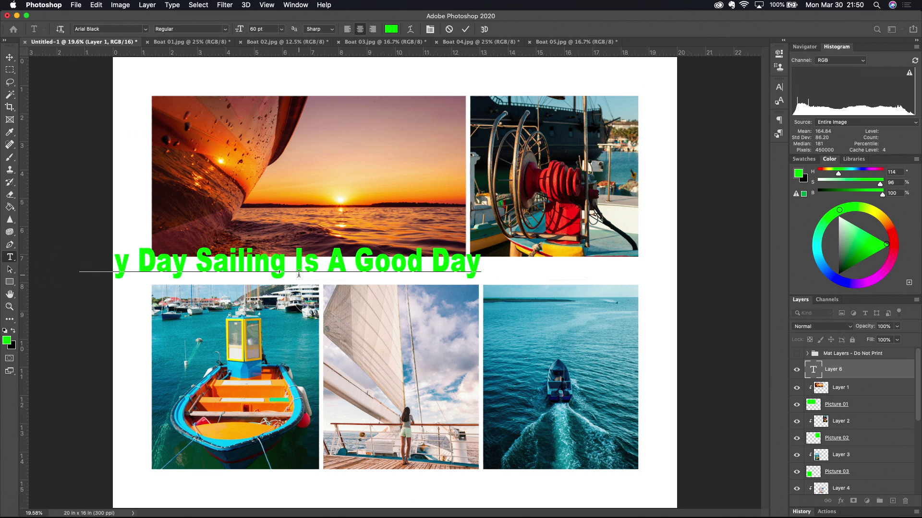
text(!)
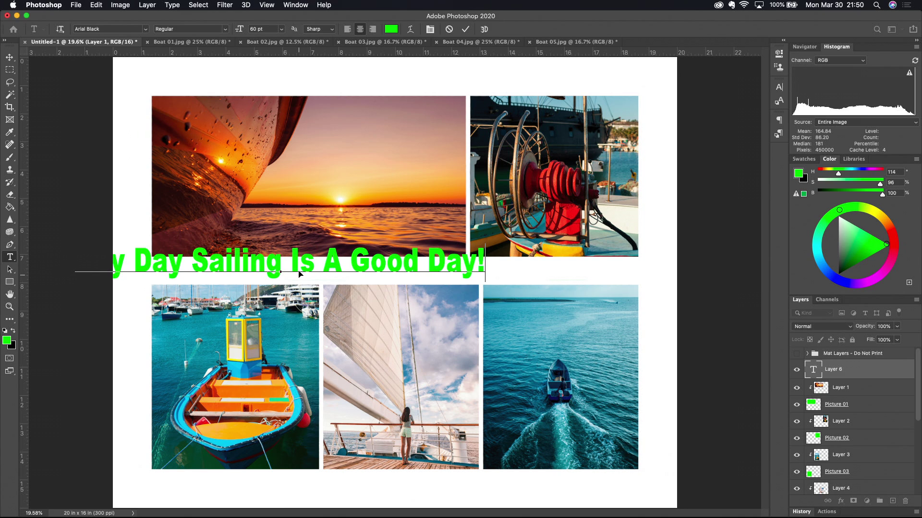
Set the whole title's text color to black (000000) and its font size to 36 pt.
key(super+a)
click(391, 29)
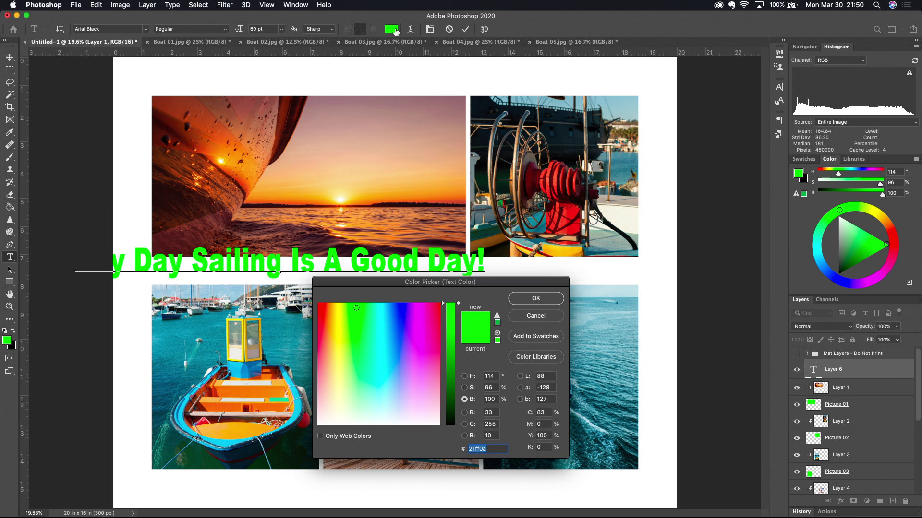
drag(452, 303, 459, 439)
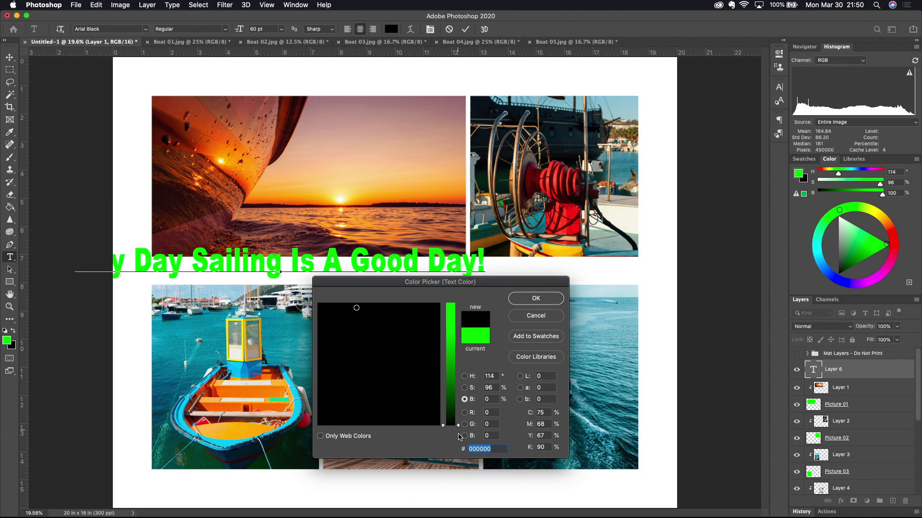
click(520, 303)
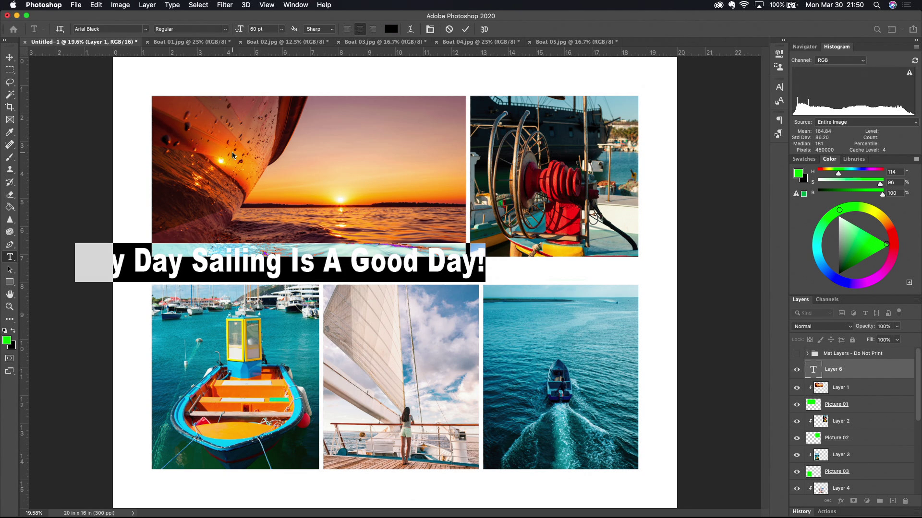
click(281, 29)
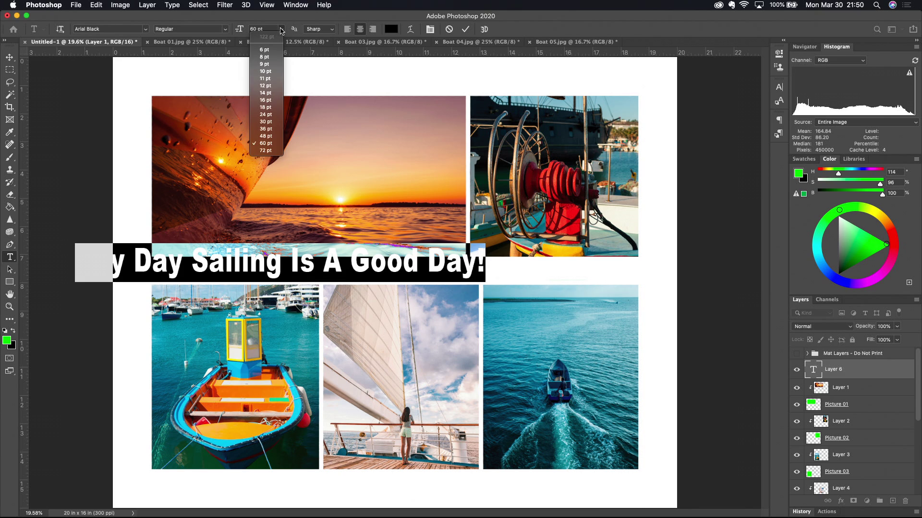
click(266, 129)
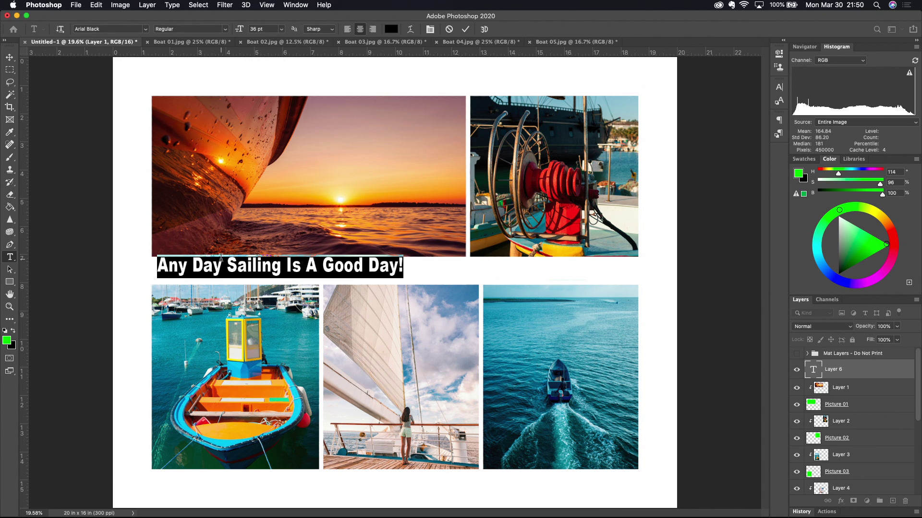
click(871, 389)
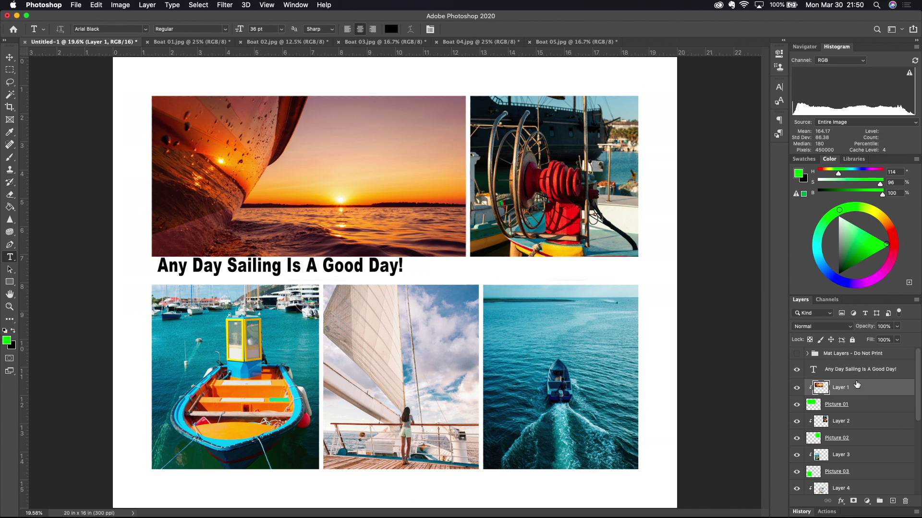
Move the title to the horizontal center of the collage, in the white gap between the two photo rows.
click(851, 372)
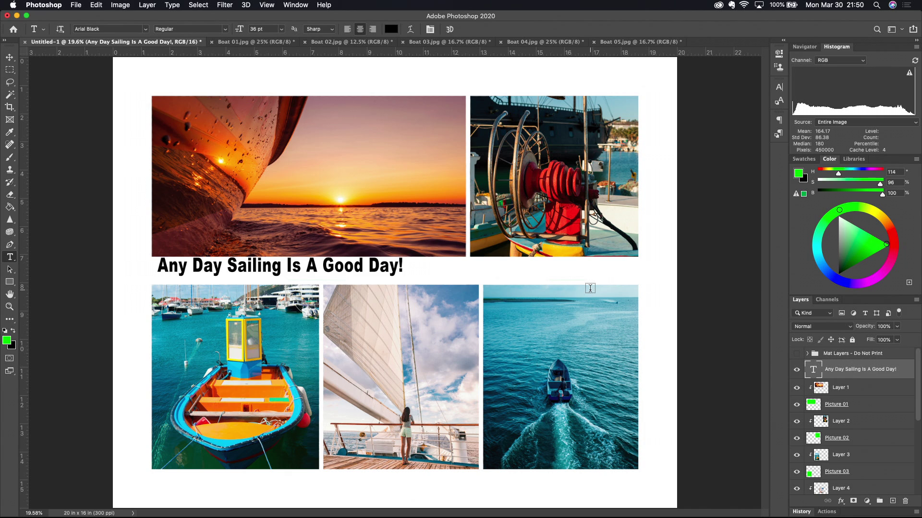
key(v)
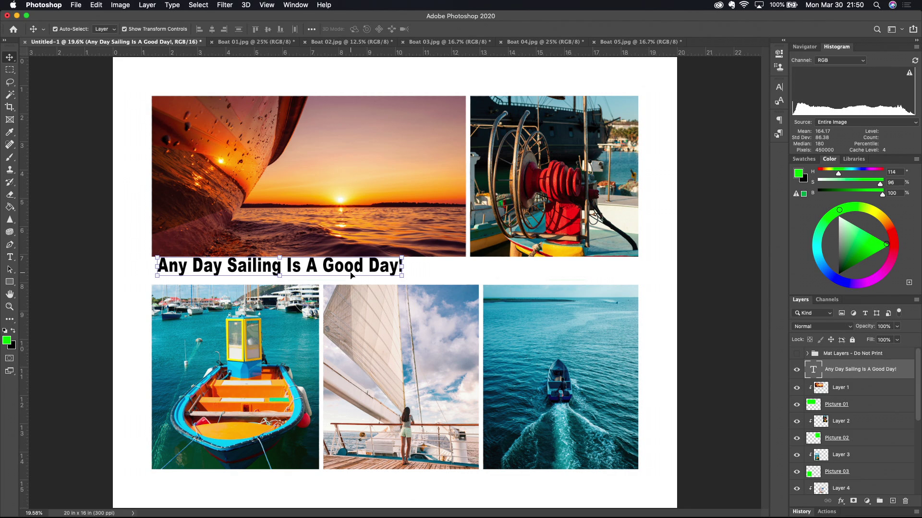
drag(348, 271, 464, 276)
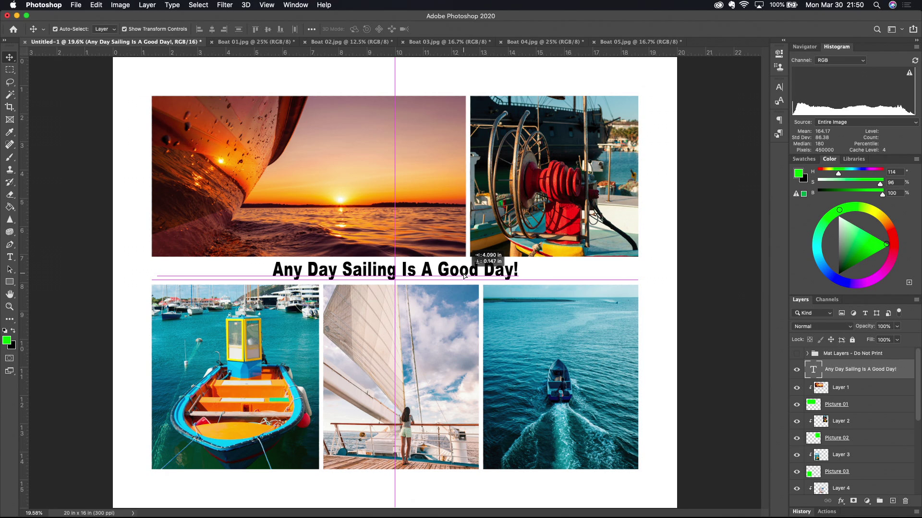
drag(464, 276, 464, 275)
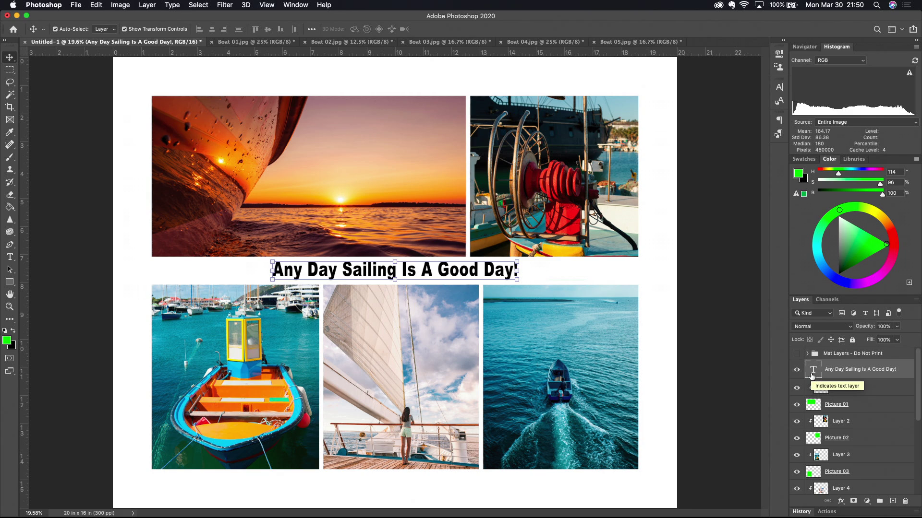
Set the title's character tracking to 580 so the text spans nearly the full width of the photo rows.
double_click(812, 374)
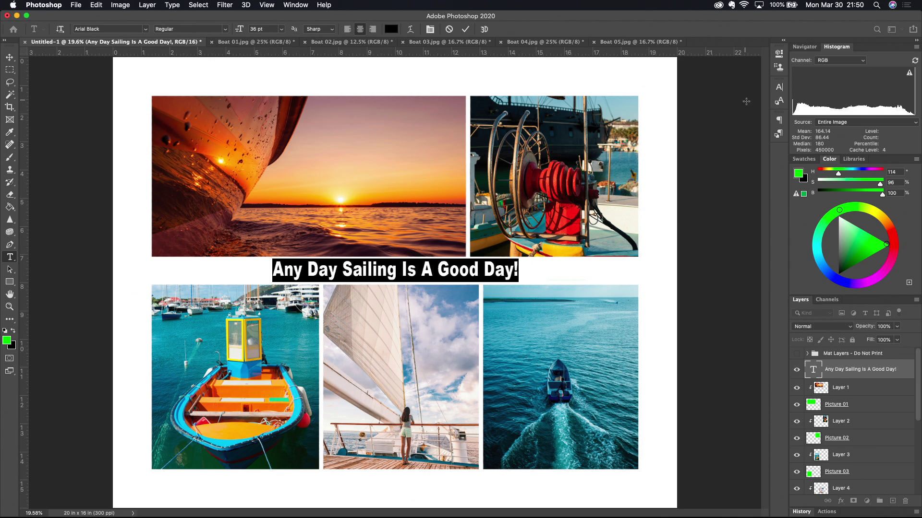
click(780, 87)
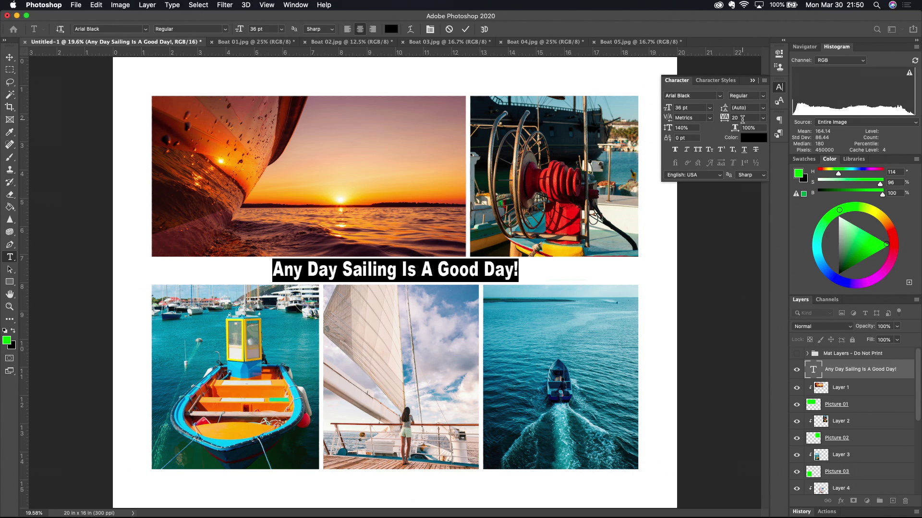
click(742, 120)
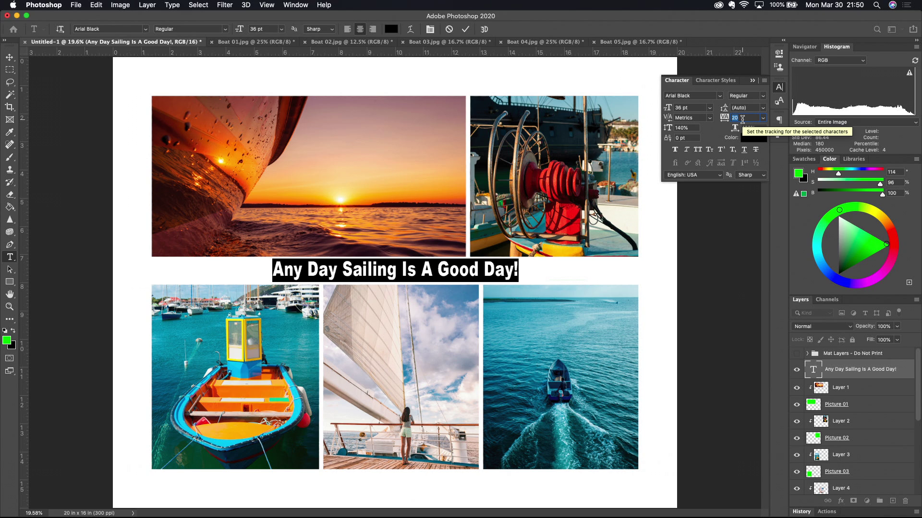
key(Up)
key(Up)
key(Up)
key(Up)
key(Up)
key(Up)
key(Up)
key(Up)
key(Up)
key(Up)
key(Up)
key(Up)
key(Up)
key(Up)
key(Up)
key(Up)
key(Up)
key(Up)
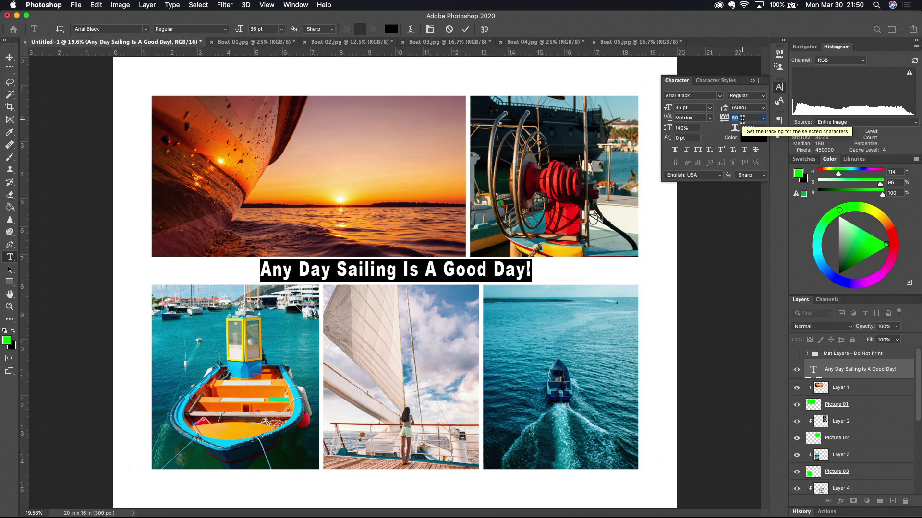
key(Up)
key(Up)
key(Up)
key(Up)
key(Up)
key(Up)
key(Up)
key(Up)
key(Up)
key(Up)
key(Up)
key(Up)
key(Up)
key(Up)
key(Up)
key(Up)
key(Up)
key(Up)
key(Up)
key(Up)
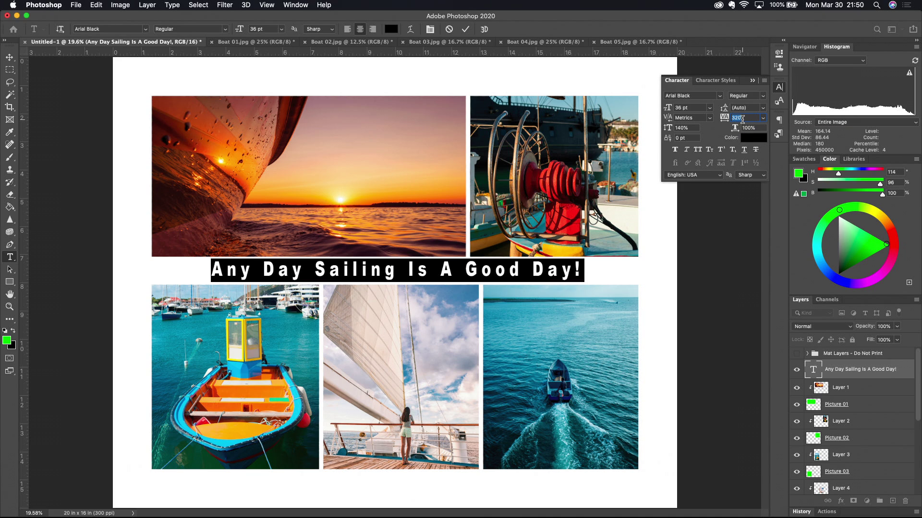
key(Up)
key(Up)
key(Up)
key(Up)
key(Up)
key(Up)
key(Up)
key(Up)
key(Up)
key(Up)
key(Up)
key(Up)
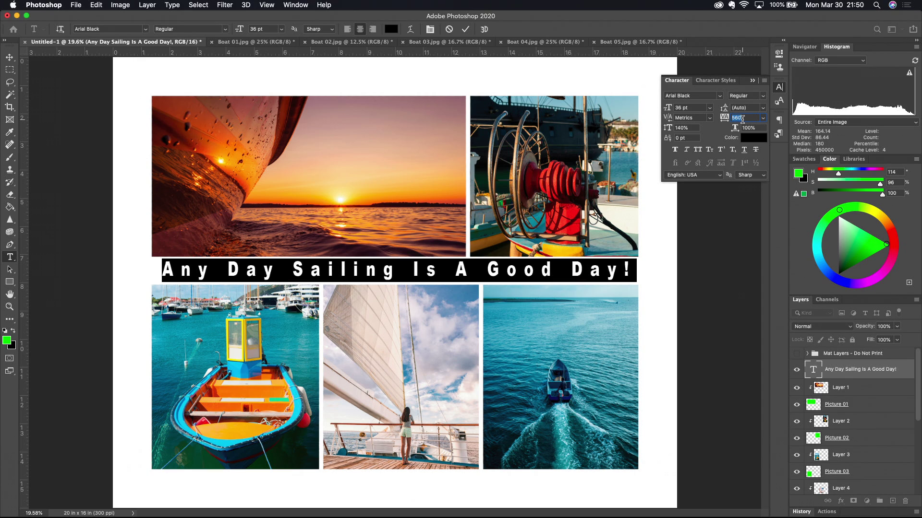
key(Up)
key(Up)
key(Up)
key(Up)
key(Up)
key(Up)
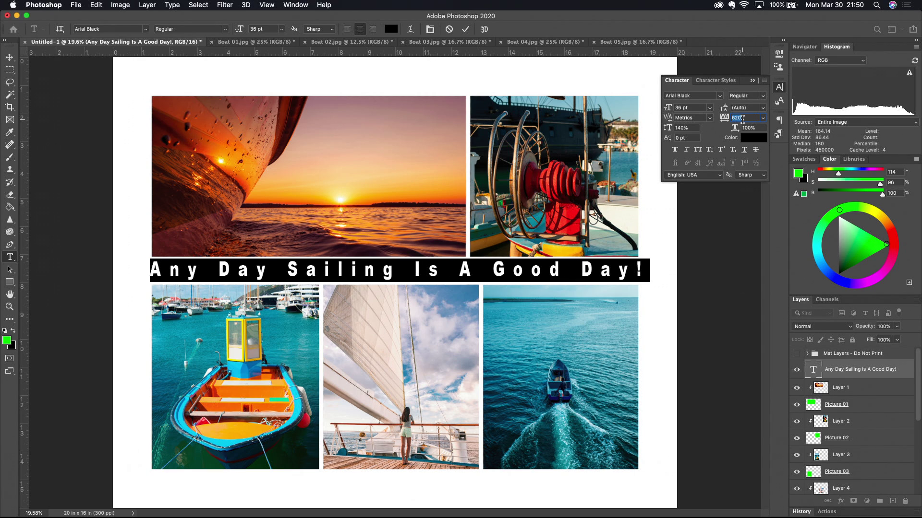
key(Down)
key(Down)
key(Down)
key(Down)
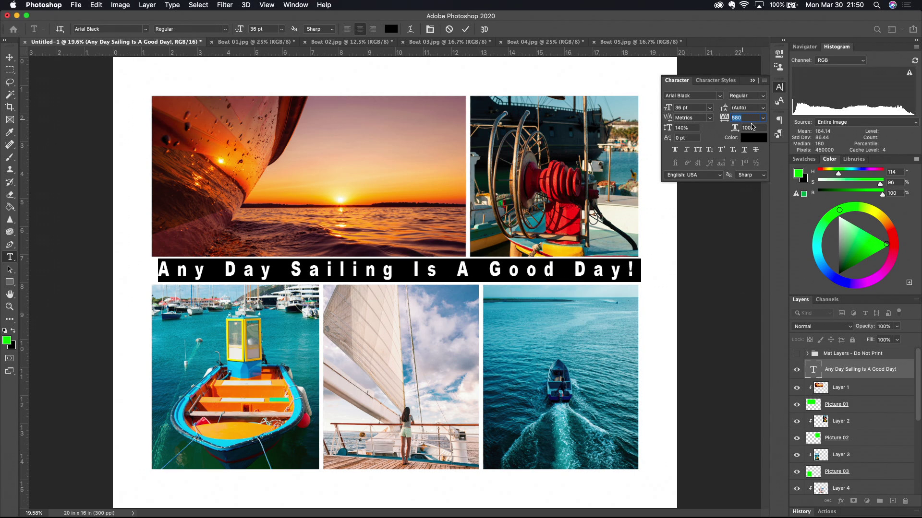
click(753, 80)
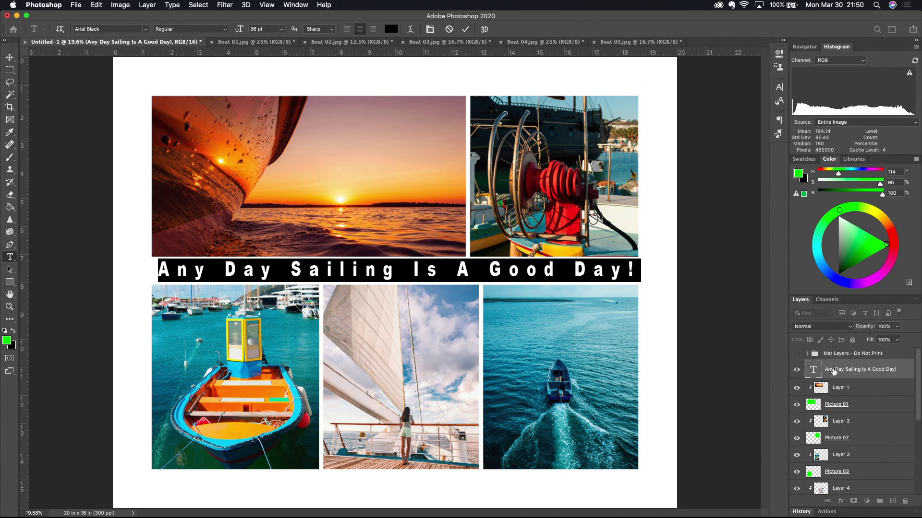
click(860, 390)
key(v)
click(856, 371)
key(a)
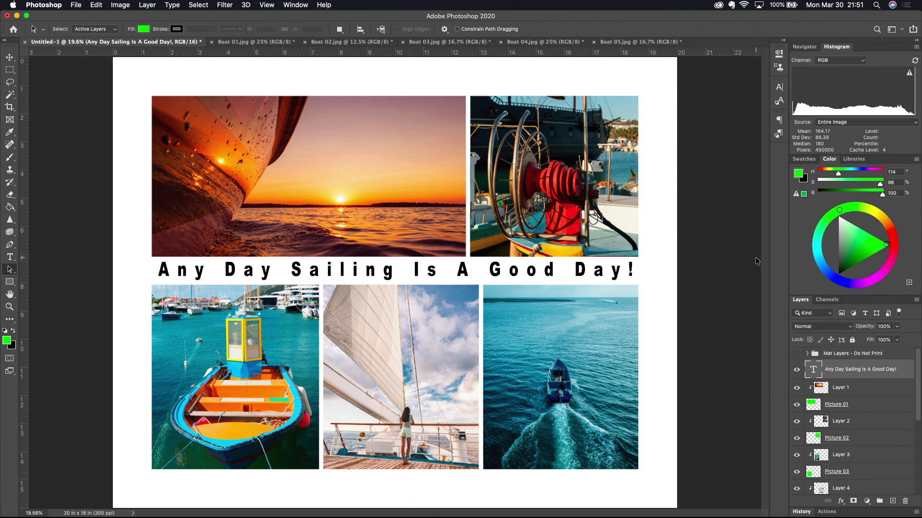
Preview the collage with and without the Mat Layers - Do Not Print group, leaving the group hidden.
click(796, 354)
click(797, 354)
click(796, 354)
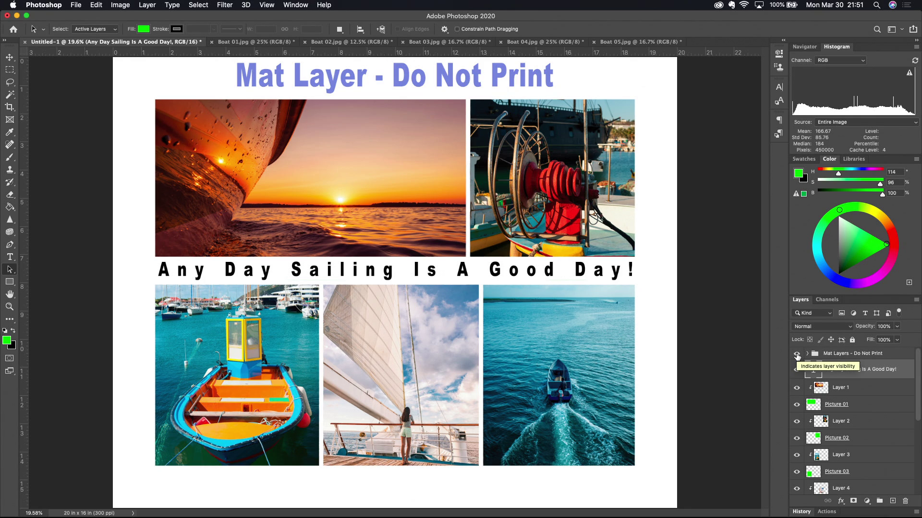
click(797, 355)
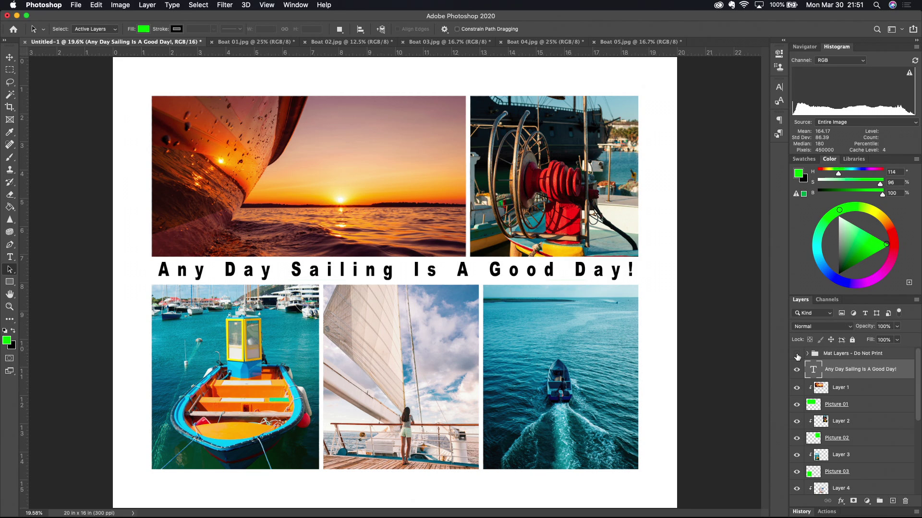
click(797, 355)
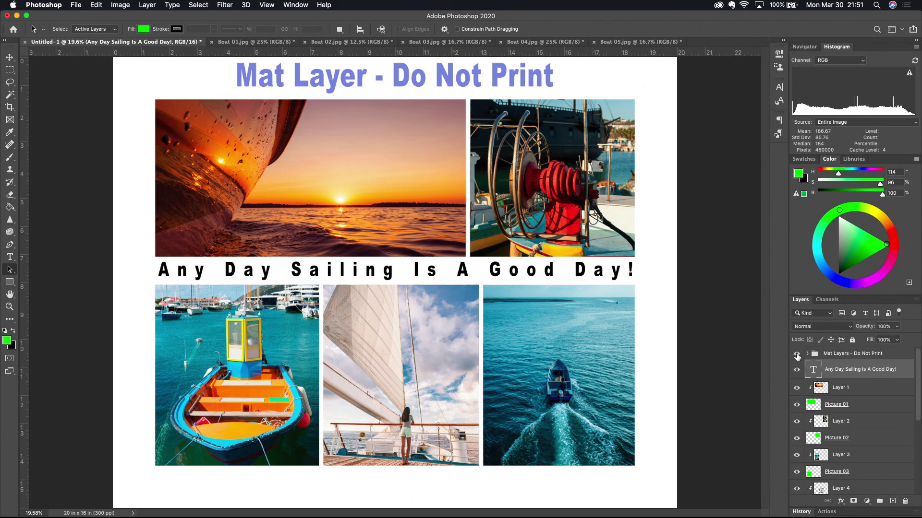
click(796, 355)
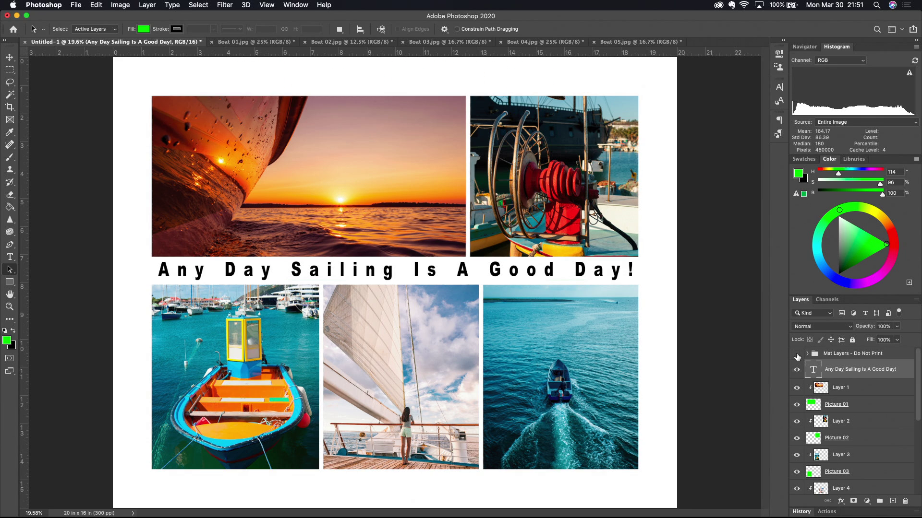